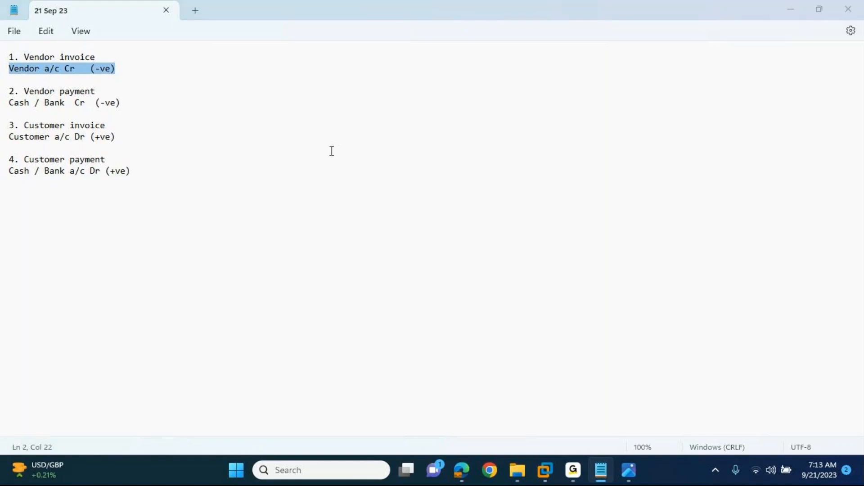
Step: Examine the vendor invoice entry in the notes, highlighting its Vendor a/c Cr (-ve) line
key("alt+Tab")
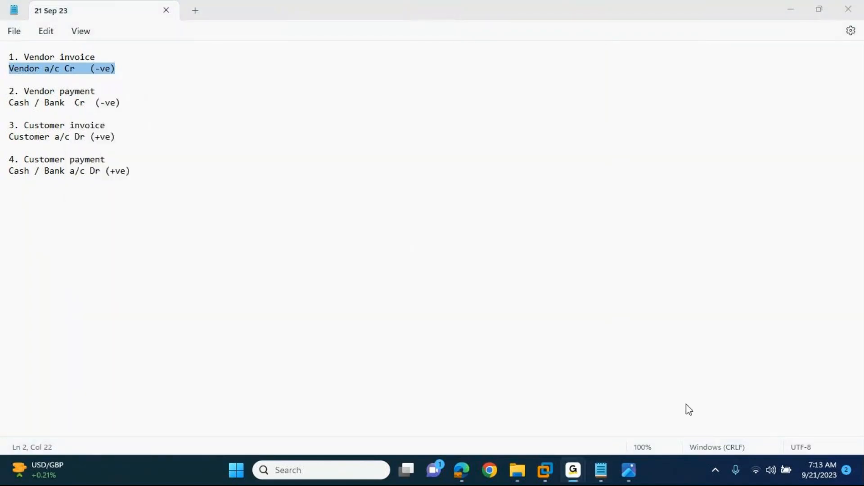
key("alt+Tab")
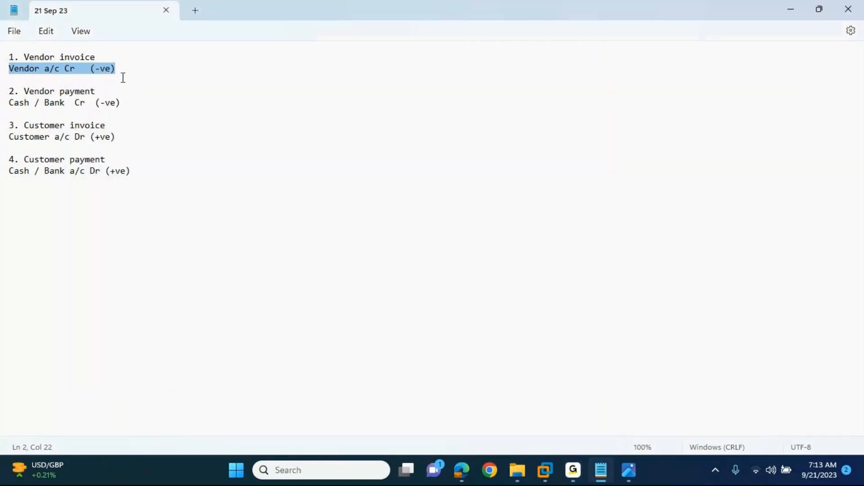
left_click(107, 51)
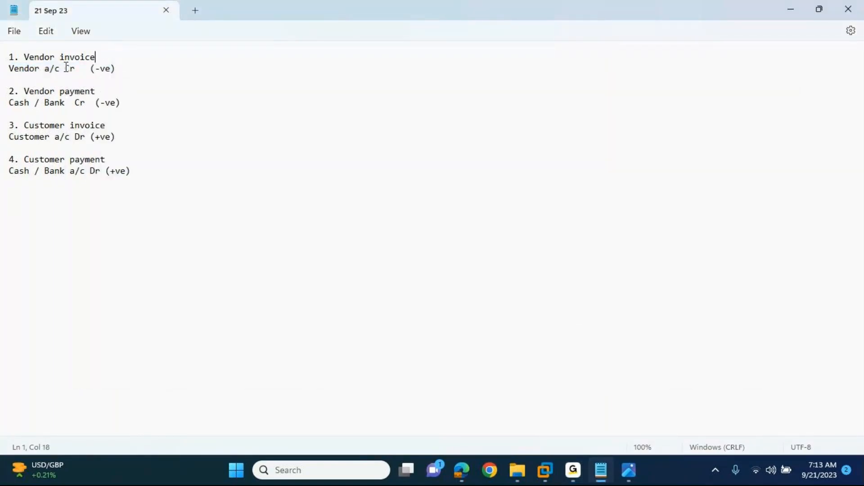
left_click_drag(121, 69, 3, 72)
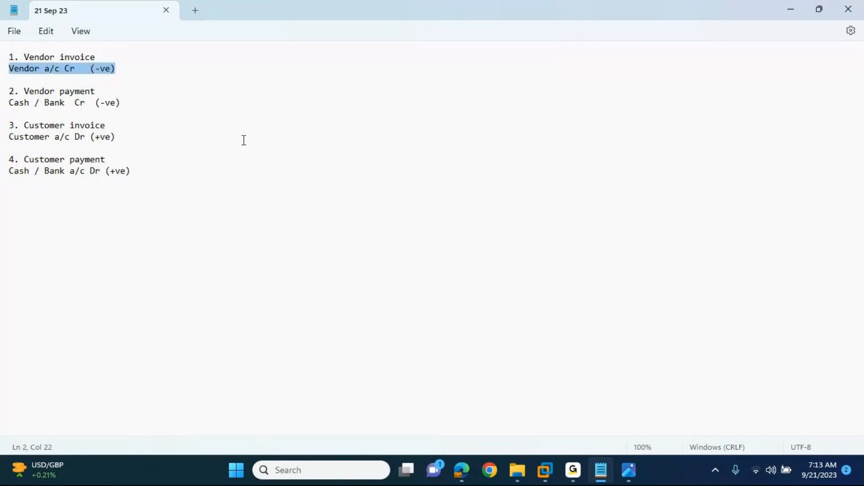
left_click(126, 70)
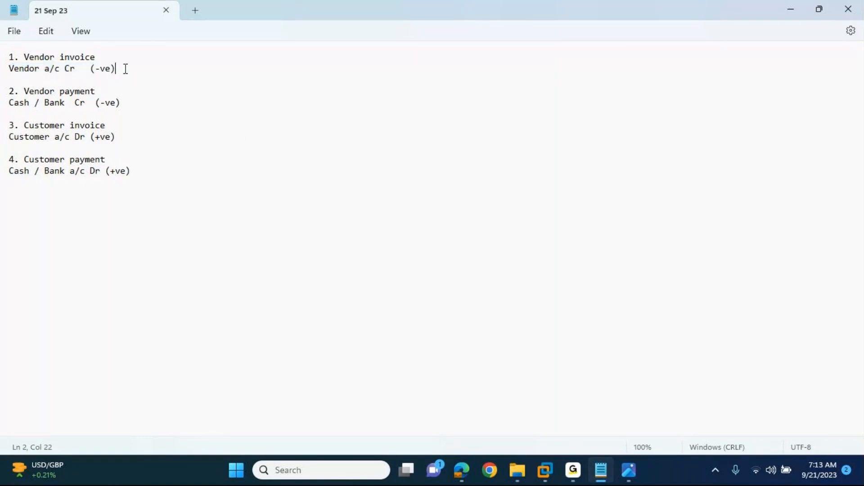
left_click_drag(117, 68, 8, 68)
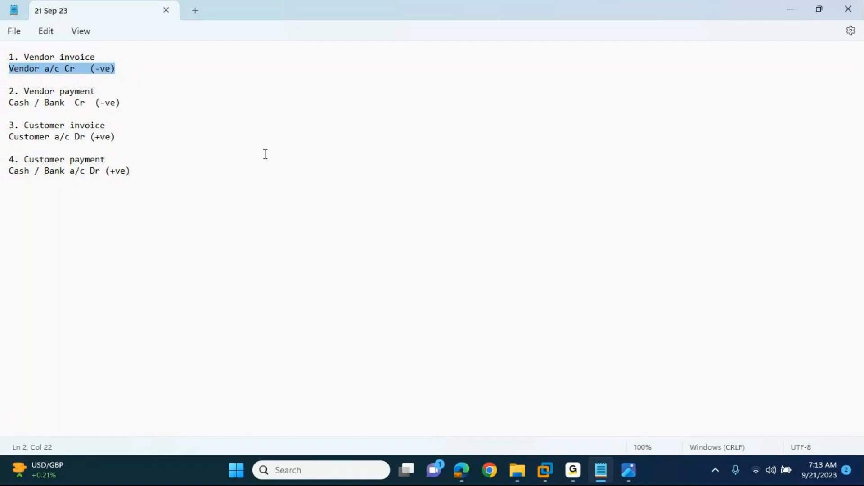
key("alt+Tab")
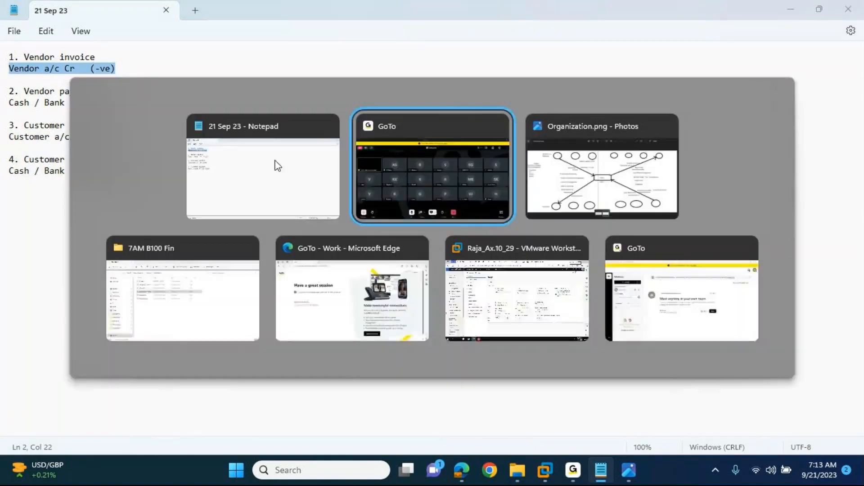
left_click(278, 165)
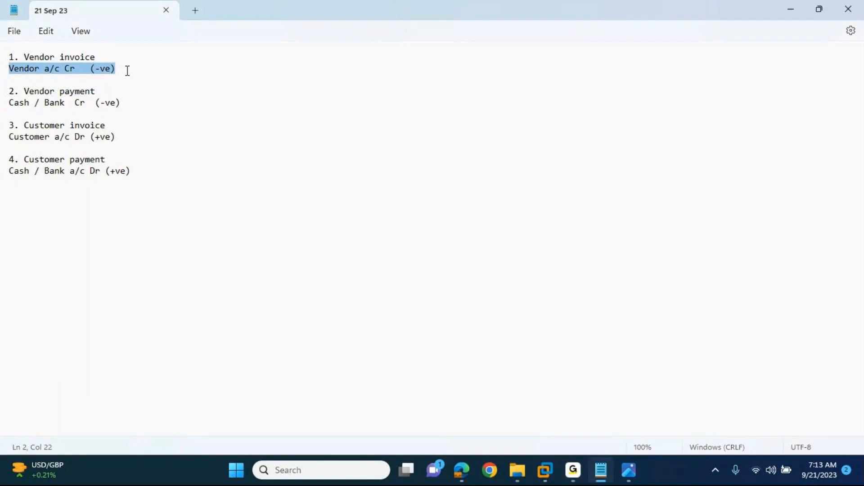
Step: Review the vendor payment, customer invoice and customer payment entries in turn, highlighting each one's account line
left_click_drag(121, 103, 8, 88)
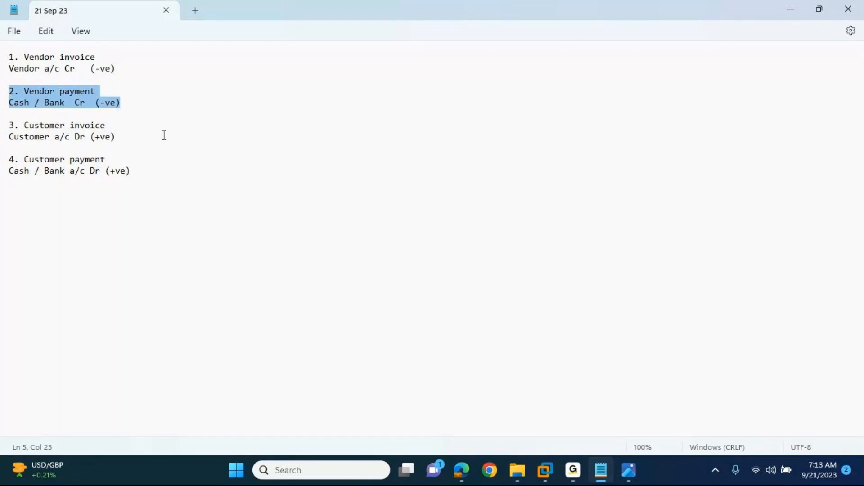
left_click(125, 105)
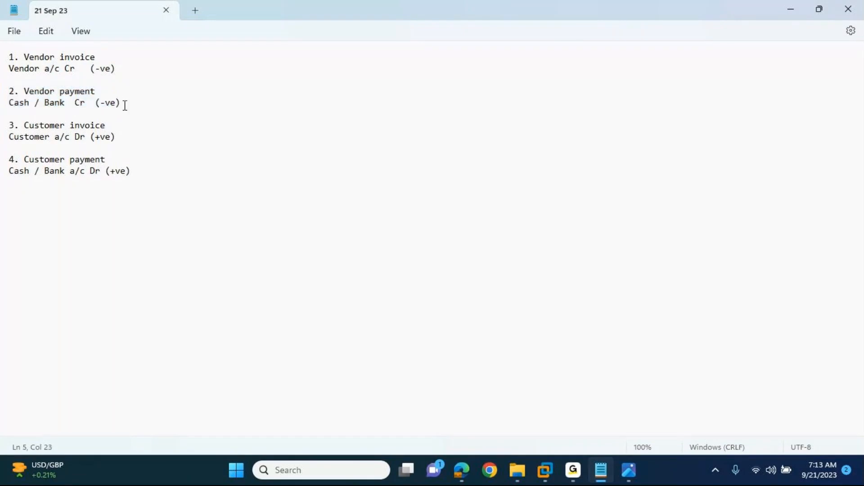
left_click_drag(124, 105, 9, 103)
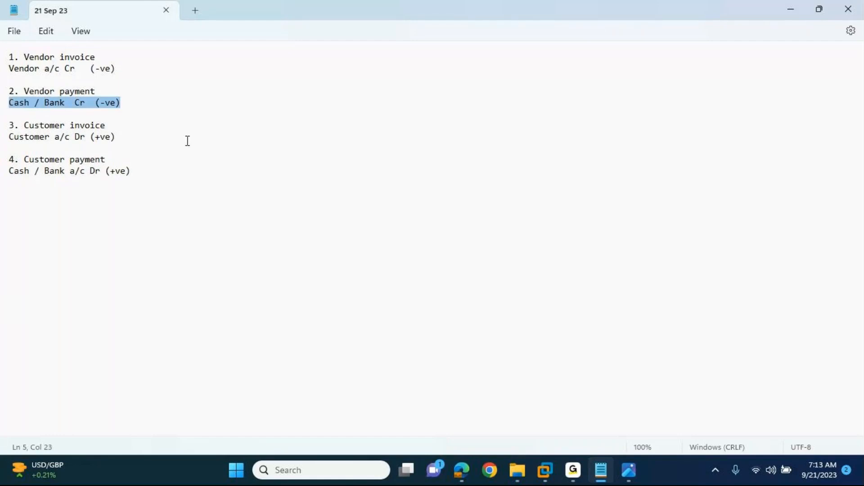
left_click(114, 121)
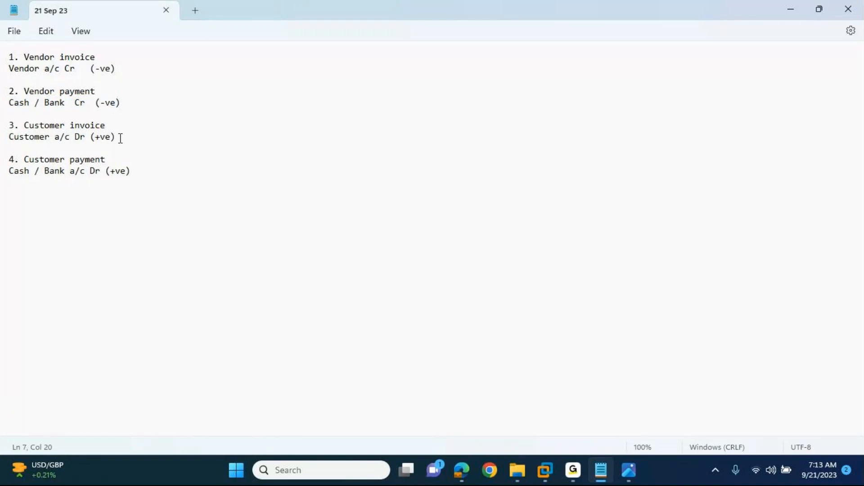
left_click(121, 137)
left_click_drag(122, 137, 3, 136)
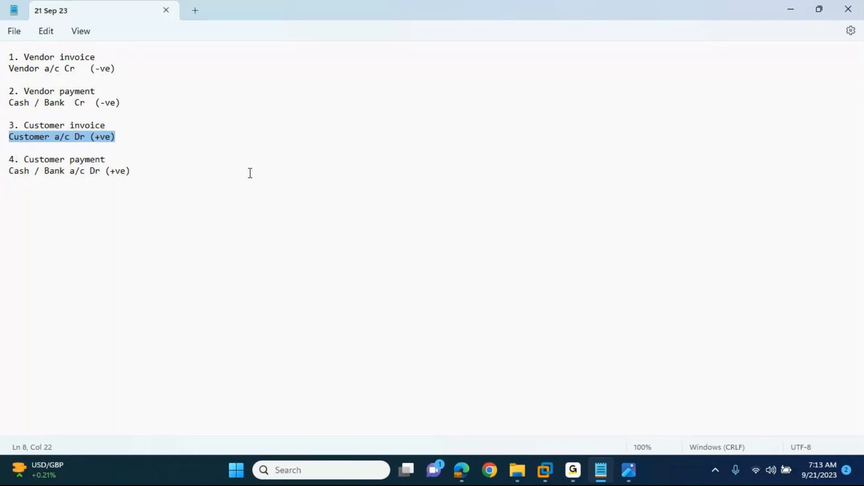
left_click_drag(131, 171, 1, 175)
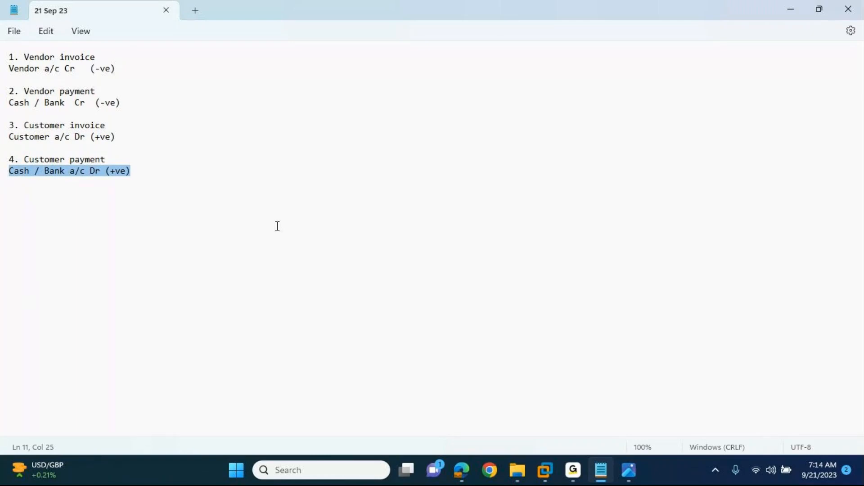
Step: Highlight the whole list of four entries, from vendor invoice through customer payment, to review it
key("alt+Tab")
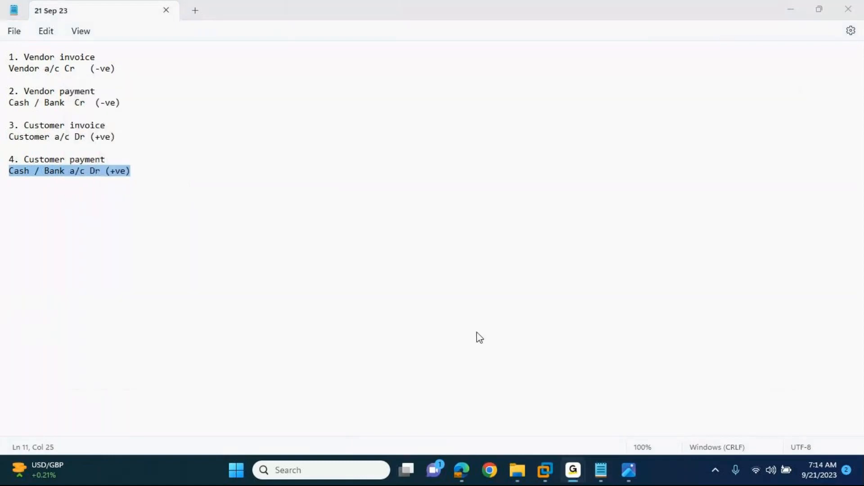
key("alt+Tab")
left_click(144, 169)
left_click_drag(144, 170, 11, 53)
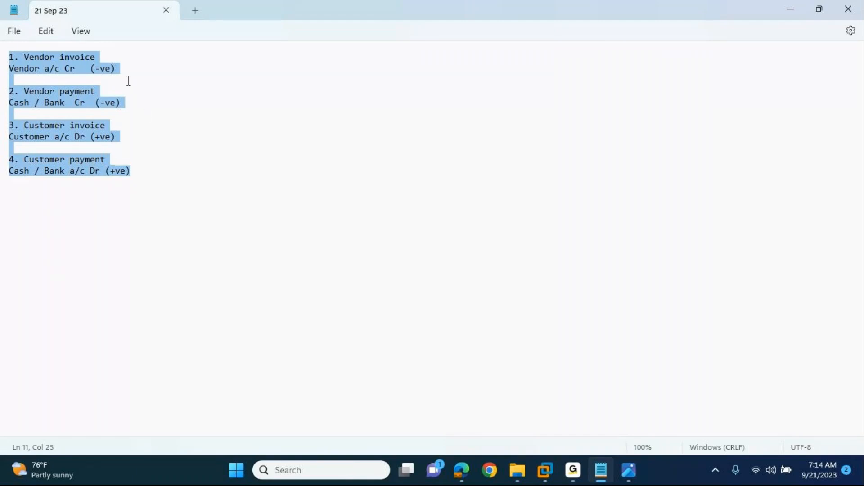
left_click(42, 46)
left_click(137, 176)
left_click_drag(138, 176, 2, 50)
Step: Insert blank lines above the vendor invoice entry and add the lines "Dr +ve" and "Cr -ve" at the start of the notes
key("Left")
key("Return")
key("Return")
key("Return")
key("Return")
key("Up")
key("Up")
key("Up")
key("Up")
type("Dr ")
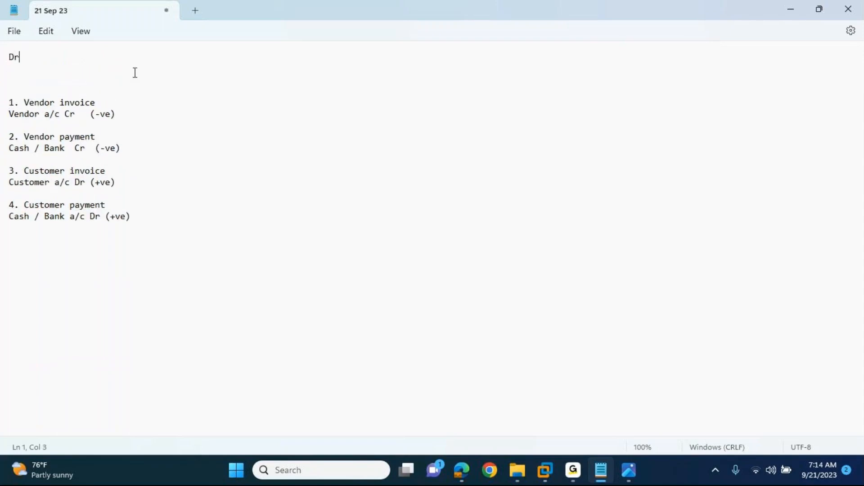
type(" +ve")
key("Return")
type("Cr  -ve")
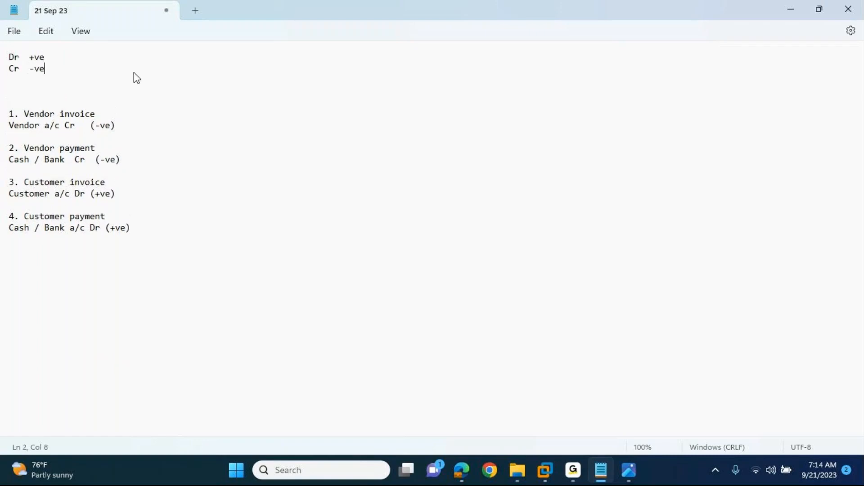
Step: Remove the surplus blank lines between the Dr/Cr sign lines and the vendor invoice entry, leaving one
key("Down")
key("Delete")
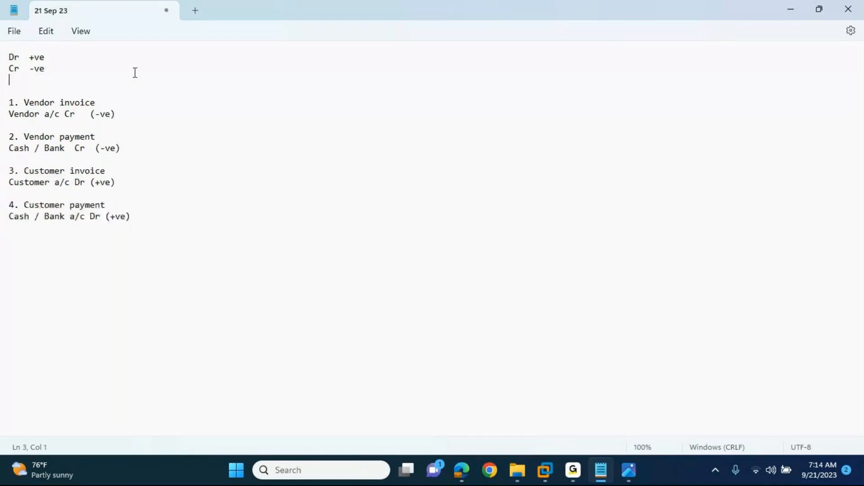
left_click(44, 56)
left_click(51, 70)
key("alt+Tab")
key("Escape")
left_click(34, 78)
key("Delete")
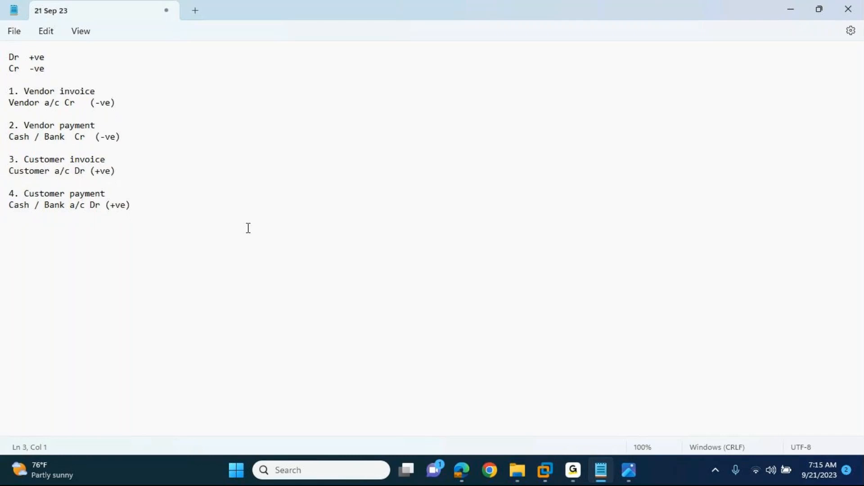
Step: Add the heading "1. Invoice journal" below the customer payment entry, separated by a blank line, and save the notes
left_click(150, 204)
key("Return")
key("Return")
key("Return")
key("Return")
left_click(97, 90)
left_click(21, 233)
type("1. Invoice journal")
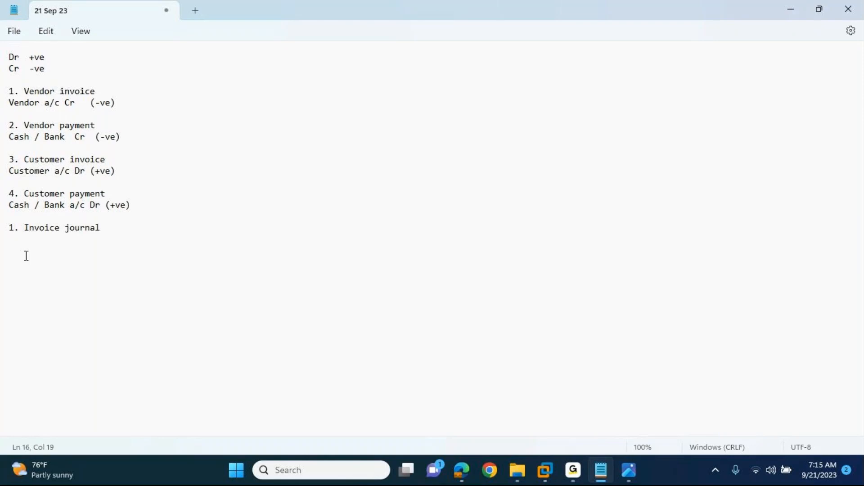
key("ctrl+s")
left_click_drag(100, 90, 2, 85)
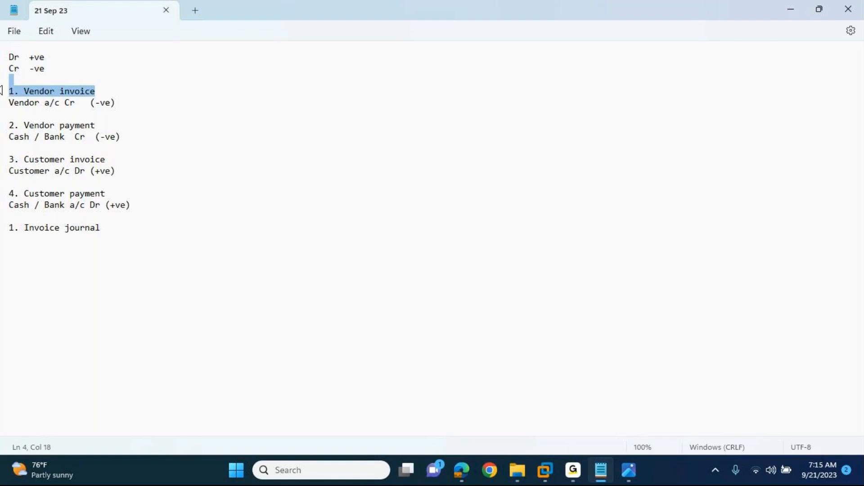
left_click(101, 229)
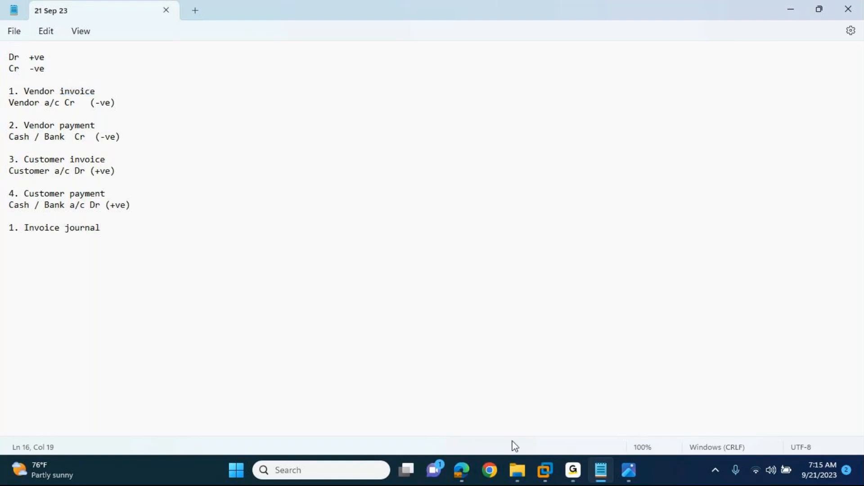
Step: Switch to the virtual machine's browser, close every Finance and Operations tab except the Dashboard, and duplicate the Dashboard tab
left_click(543, 471)
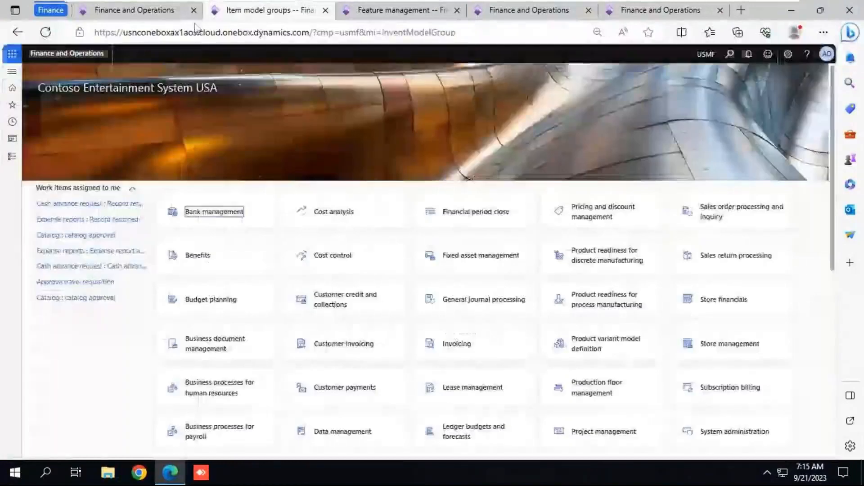
left_click(174, 11)
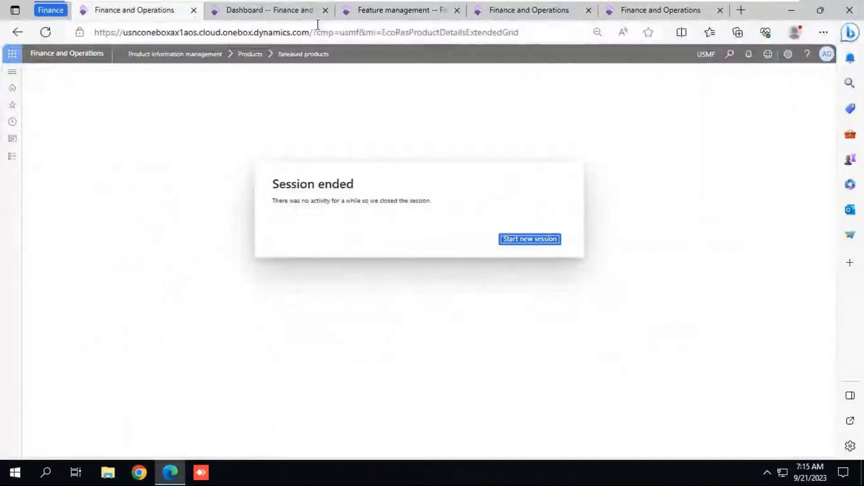
left_click(194, 11)
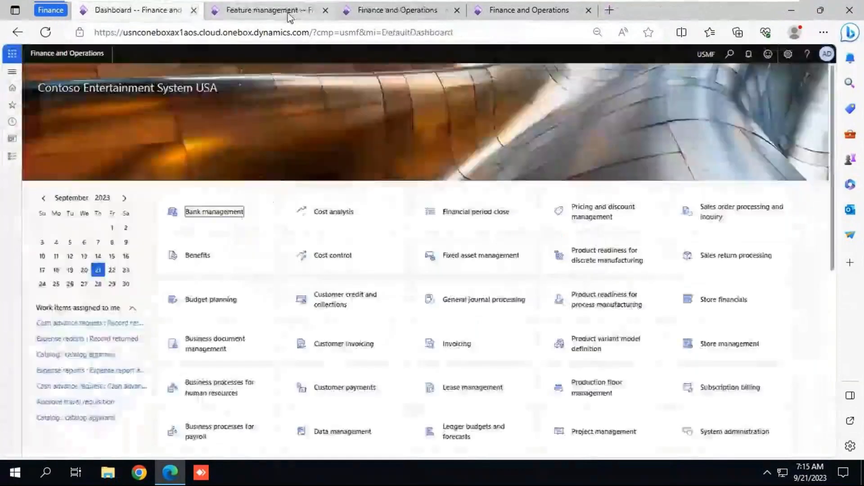
left_click(325, 11)
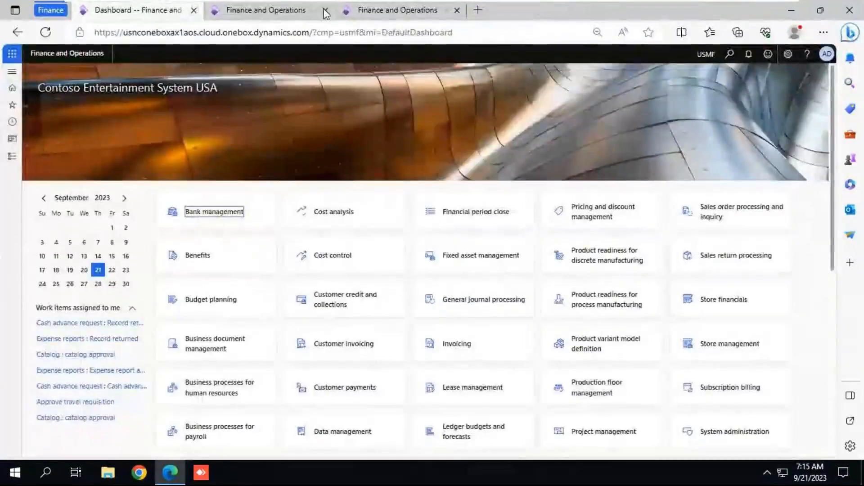
left_click(325, 10)
left_click(326, 11)
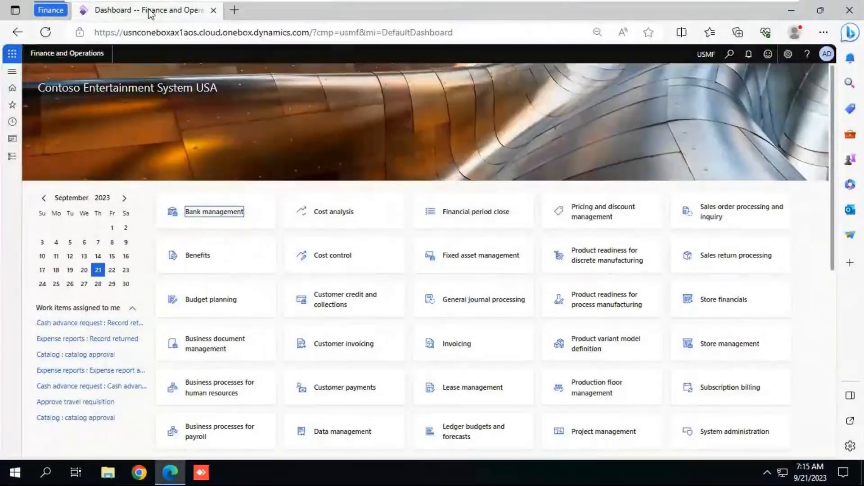
right_click(151, 14)
left_click(206, 104)
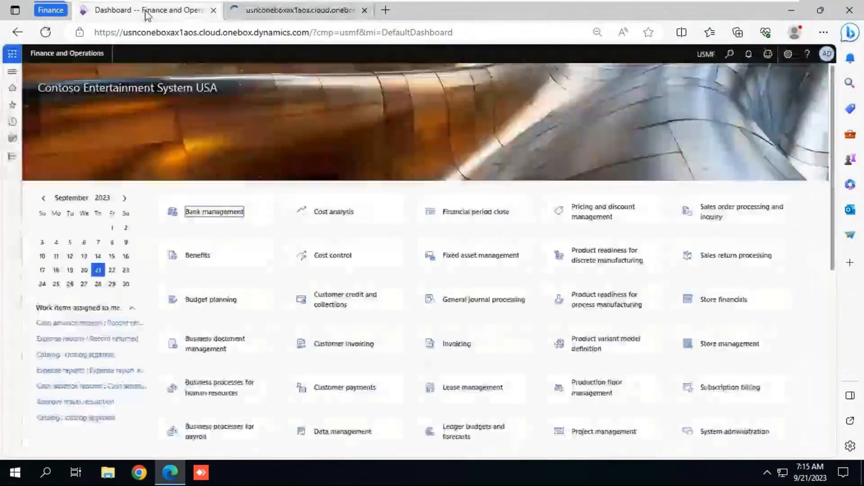
Step: Open the Invoice journal page from the Invoices group of the Accounts payable module
left_click(15, 158)
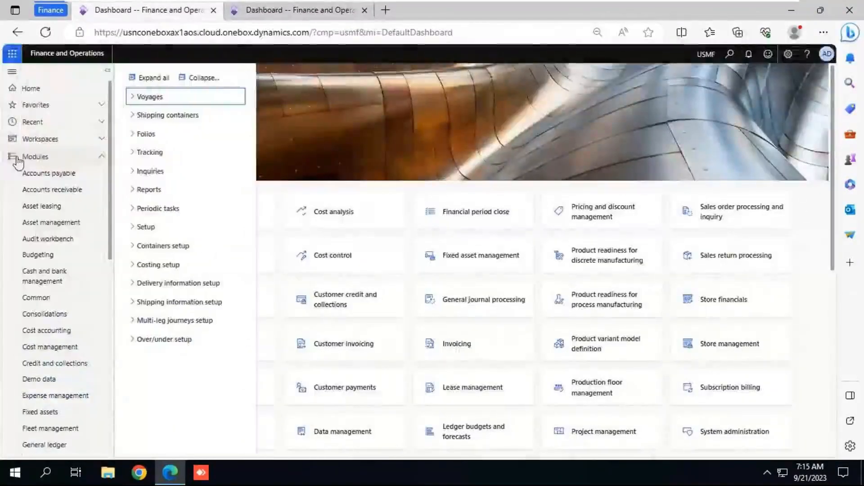
left_click(49, 175)
left_click(200, 82)
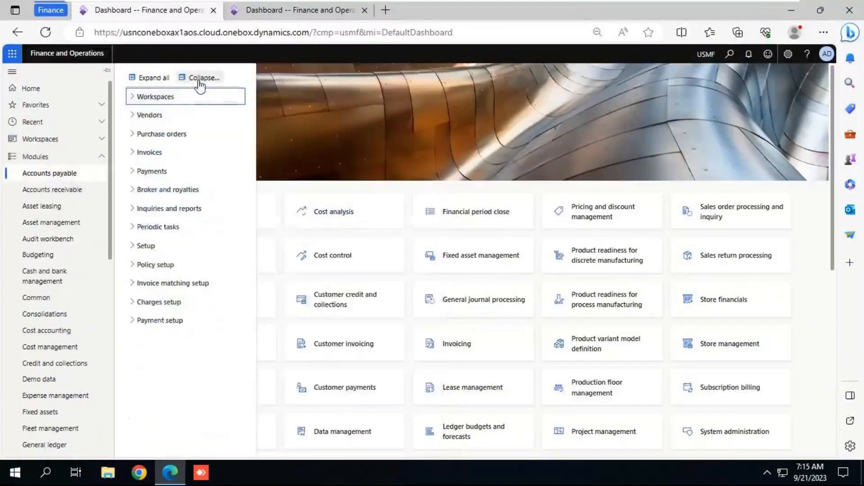
left_click(150, 158)
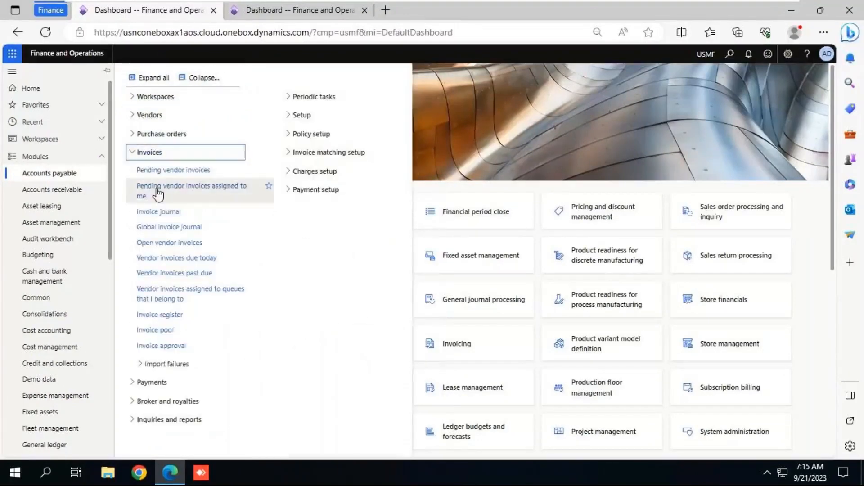
left_click(160, 214)
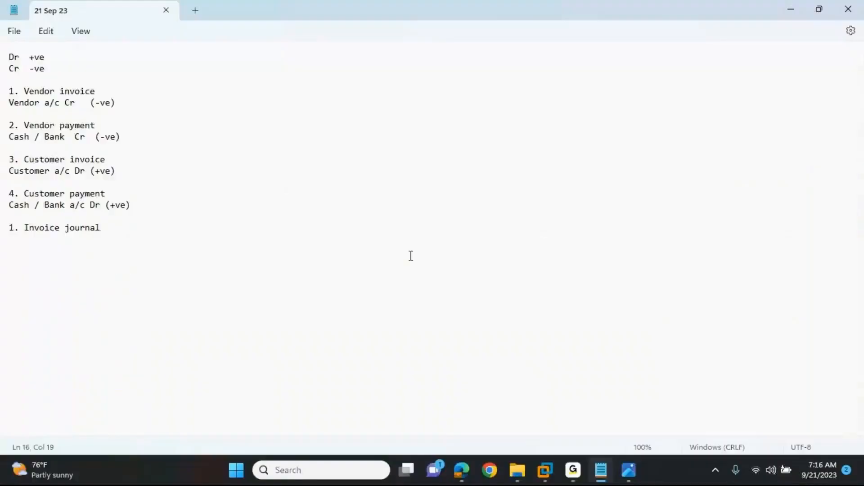
Step: Write the navigation path "Accounts payable --> Invoices --> Invoice journal" on a new line below the heading "1. Invoice journal"
key("Return")
type("Acc")
type("ounts payabe")
key("BackSpace")
key("BackSpace")
type("le --> Invoices --> ")
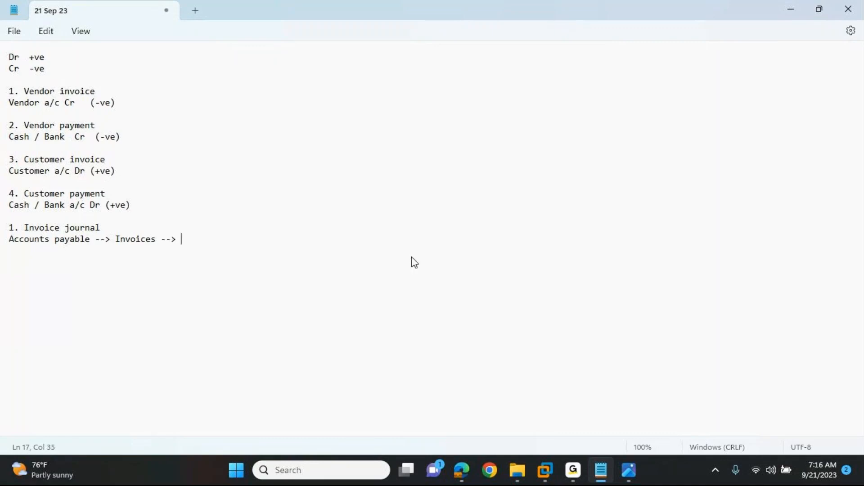
type("INvoice journal")
Step: Correct the miscapitalised "INvoice" in the navigation path and save the notes
key("Left")
key("Left")
key("Left")
key("Left")
key("Left")
key("Left")
key("Left")
key("Left")
key("Left")
key("Left")
key("Left")
key("Left")
key("Left")
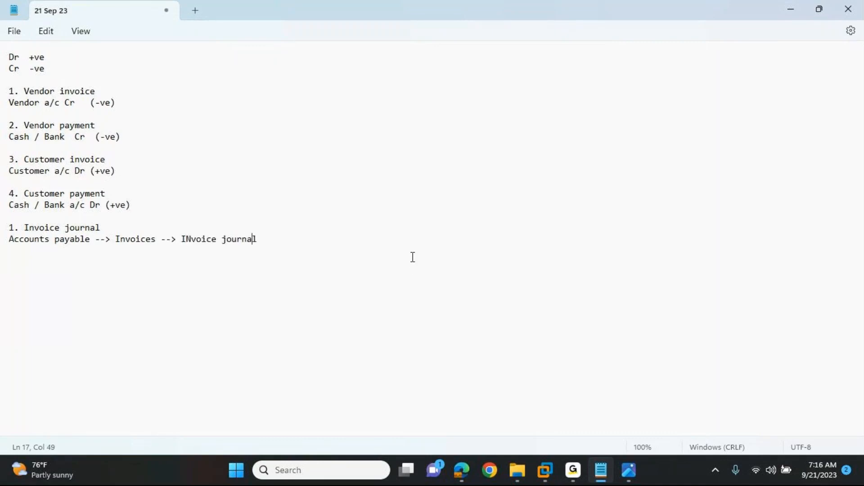
key("BackSpace")
type("n")
key("ctrl+s")
Step: Switch to the virtual machine's browser and view the Invoices group of the Accounts payable module
key("alt+Tab")
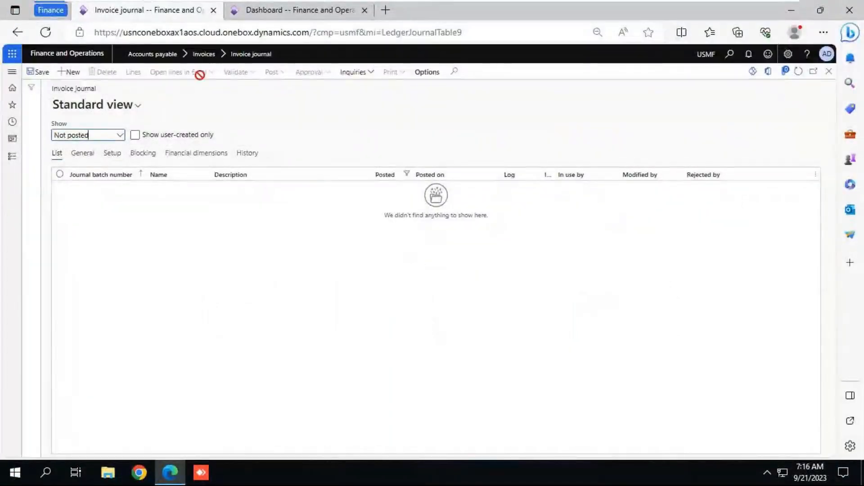
left_click(17, 157)
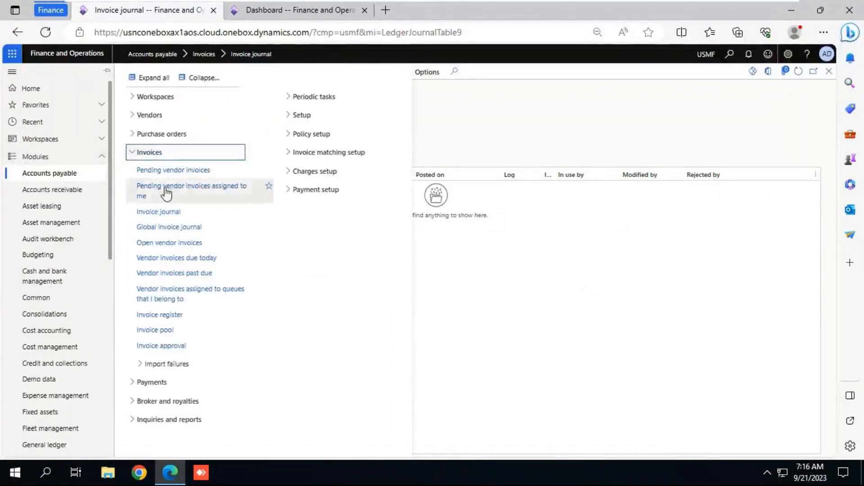
left_click(456, 267)
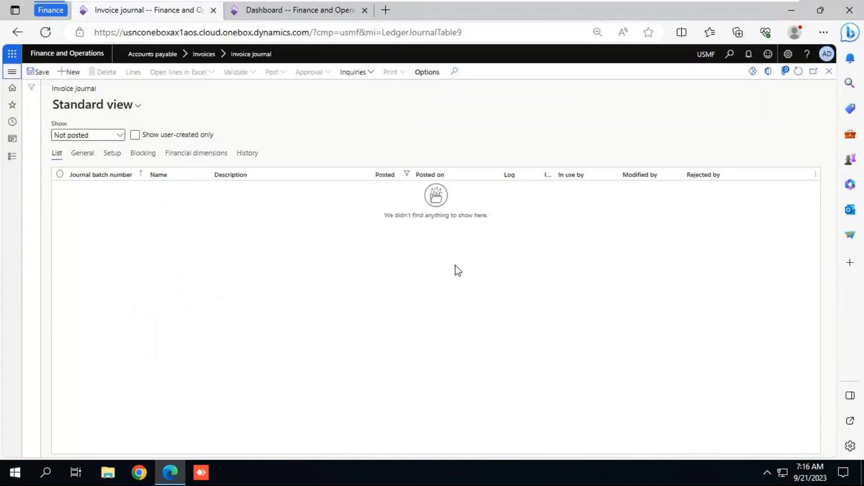
Step: Create a new invoice journal with the journal name APInvoice
left_click(68, 74)
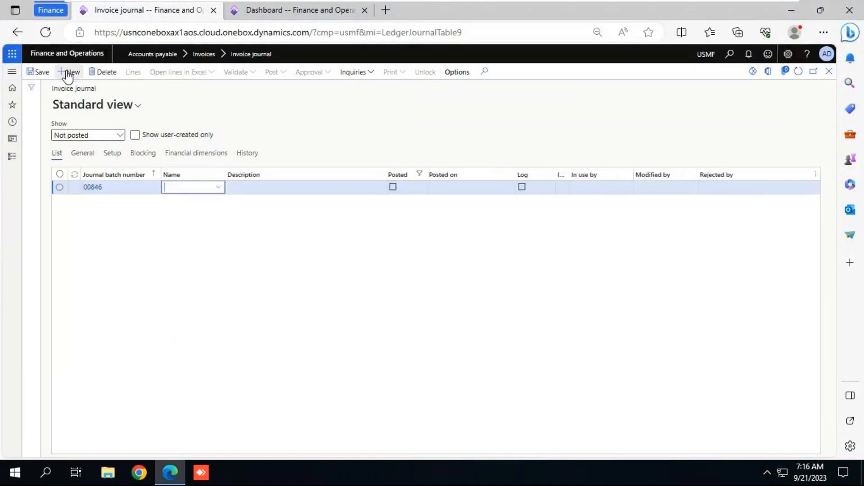
left_click(220, 190)
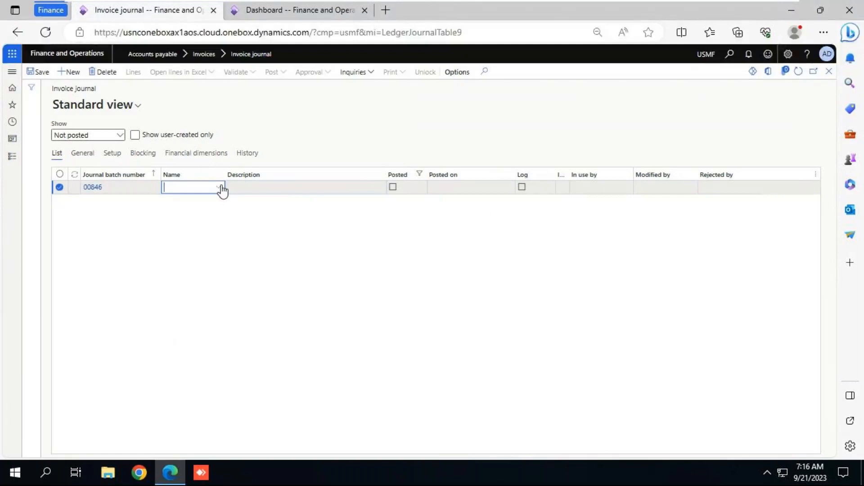
left_click(220, 188)
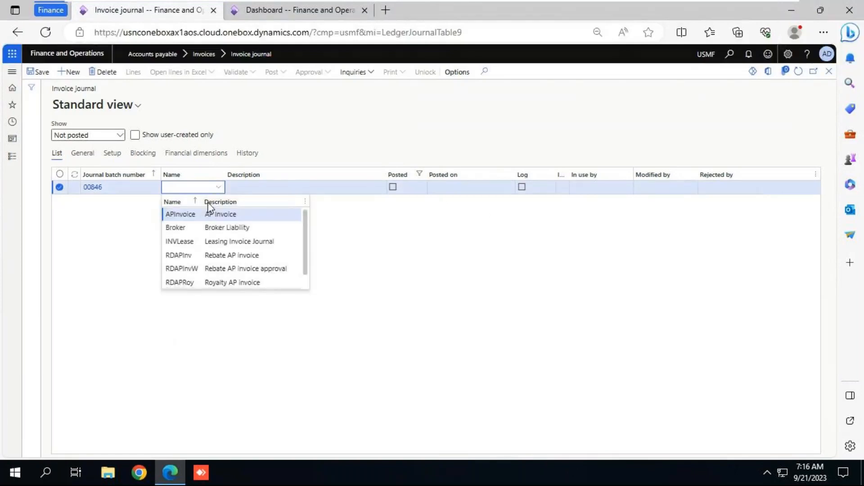
key("Return")
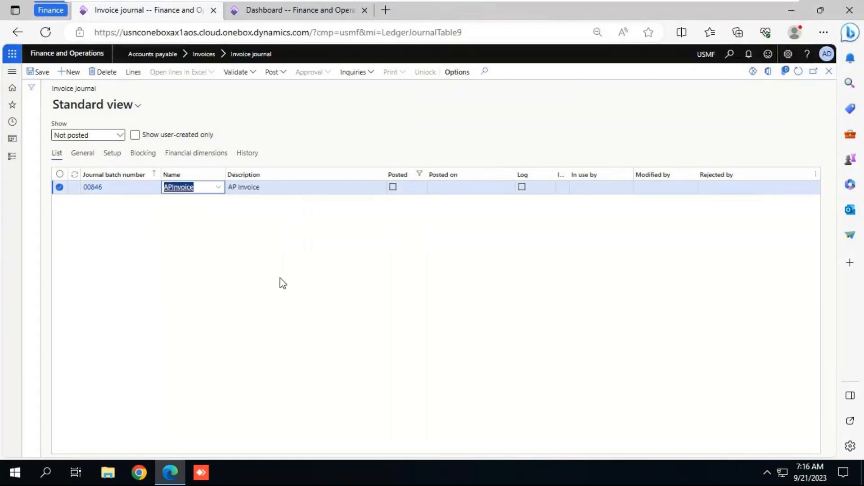
Step: Open the details of the new journal's APInvoice journal name to view its setup
left_click(219, 188)
right_click(223, 191)
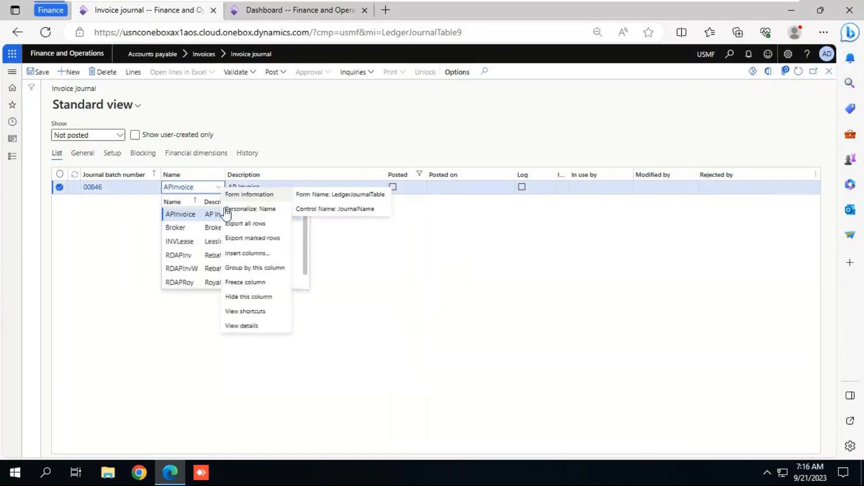
left_click(243, 326)
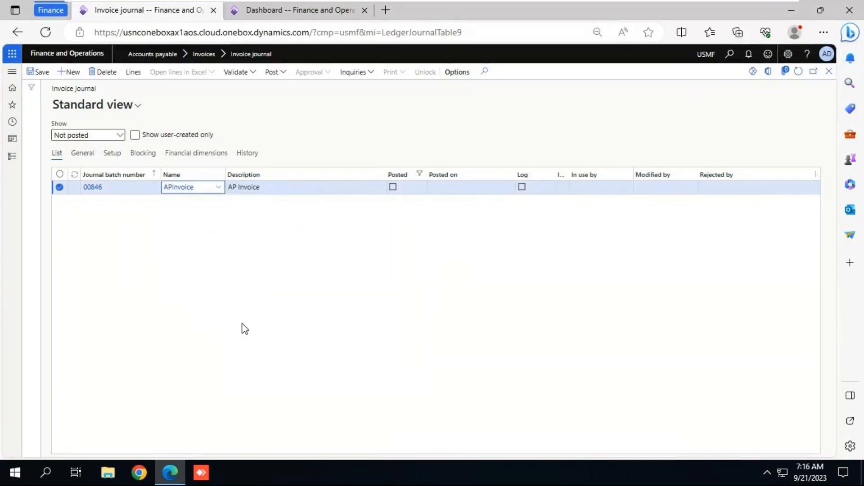
Step: Add a blank journal name record, delete it, and return to the invoice journal
left_click(69, 72)
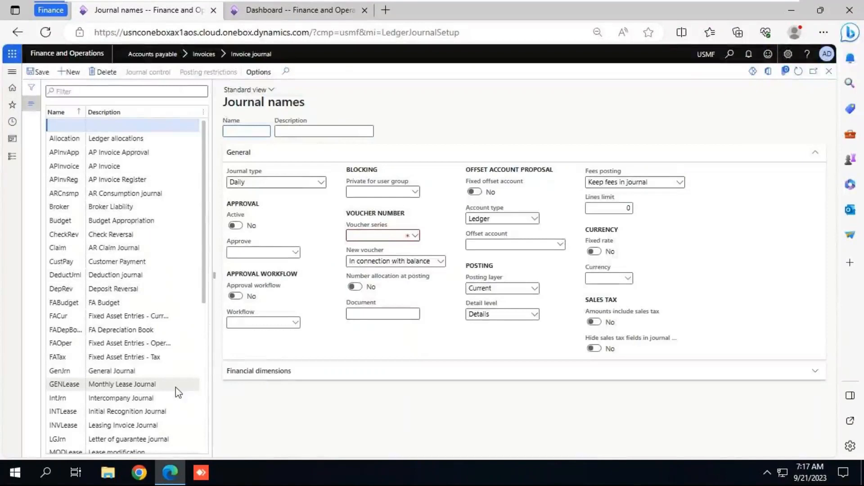
left_click(103, 72)
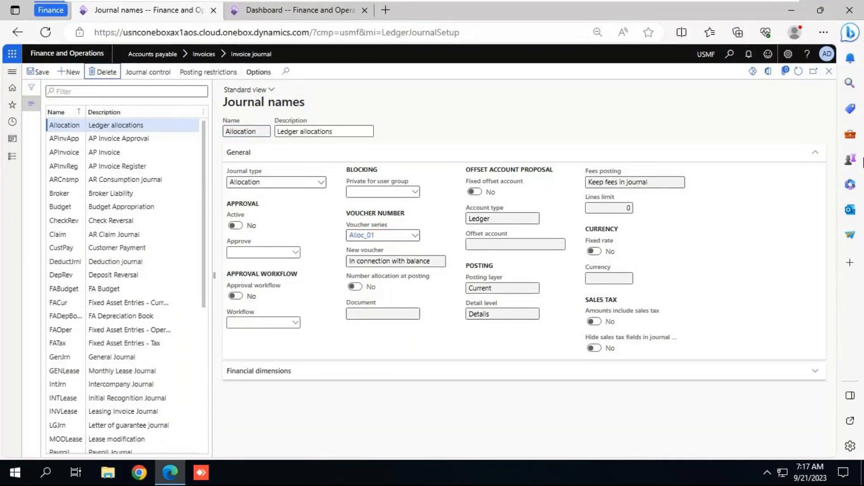
left_click(829, 72)
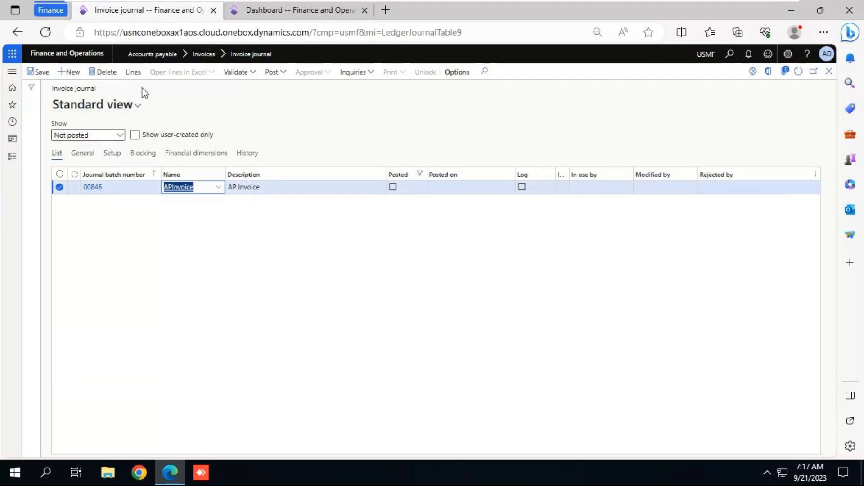
Step: Open the lines of the new journal and set the first line's vendor account to Service vendor
left_click(133, 73)
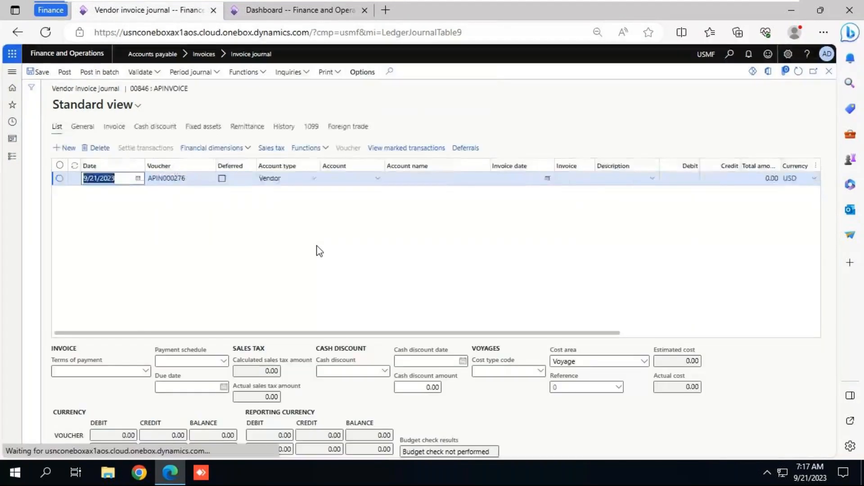
left_click(379, 179)
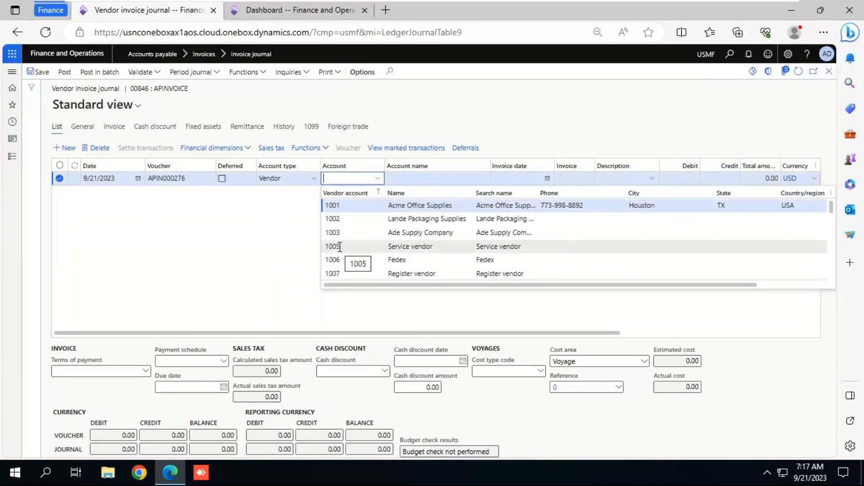
left_click(340, 247)
key("Tab")
key("Tab")
key("Tab")
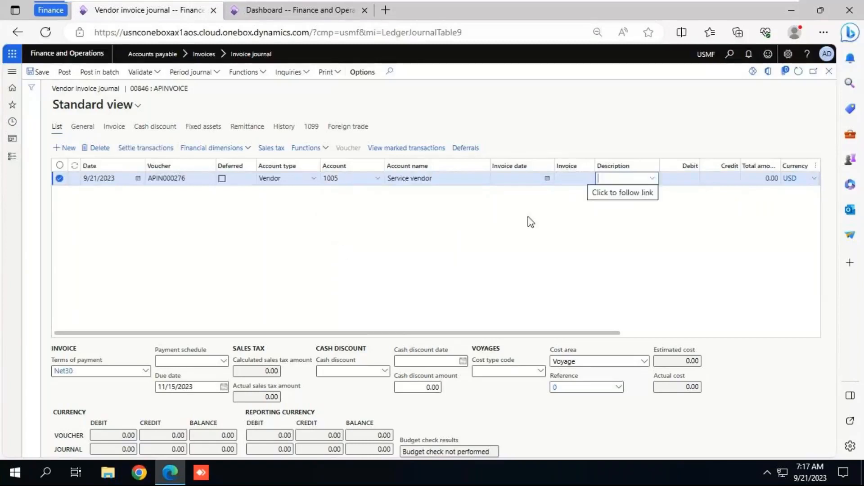
Step: Enter Inv-276 as the invoice number on the Service vendor line
left_click(573, 178)
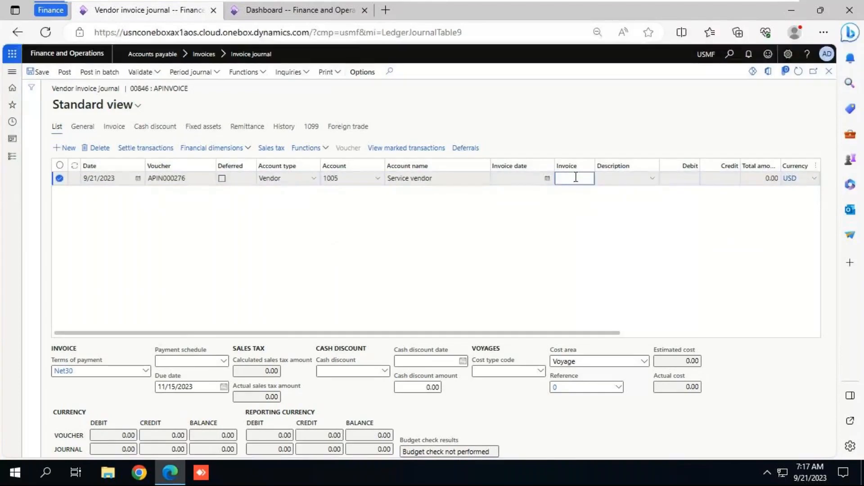
type("Inv")
type("-")
type("216")
key("Tab")
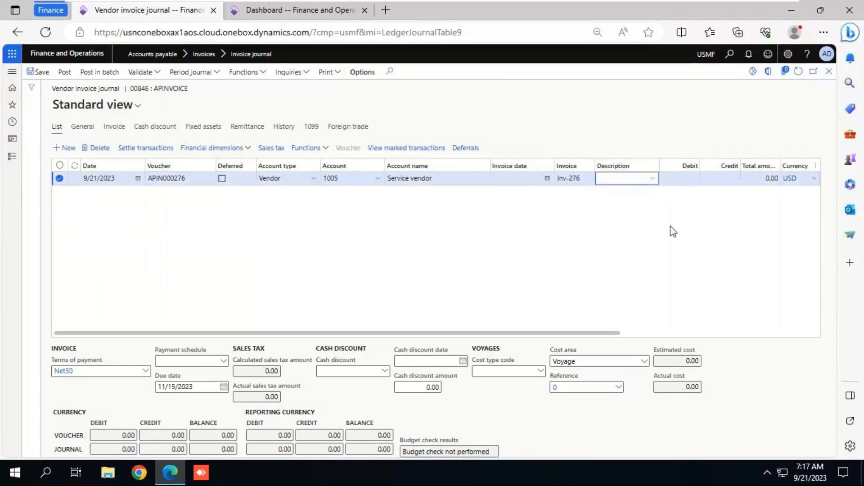
Step: Enter the description "Tissue papers" and a credit amount of 15 on the invoice line
type("Tissue papers")
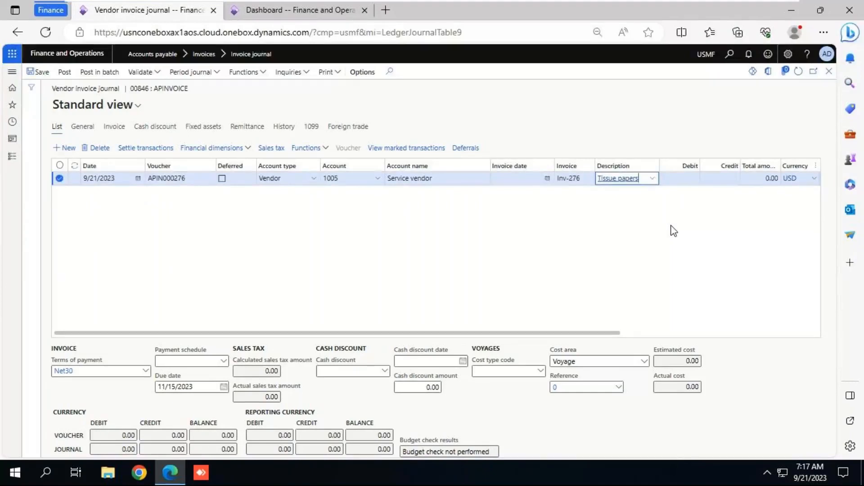
key("Tab")
key("Tab")
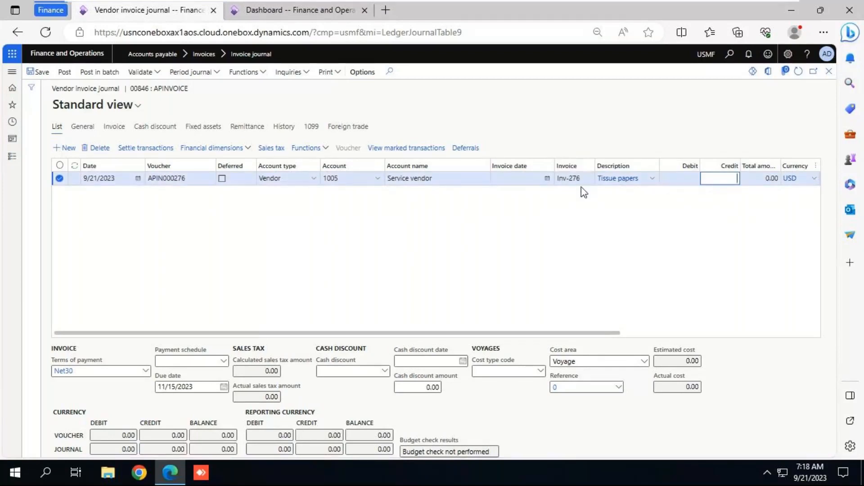
type("15")
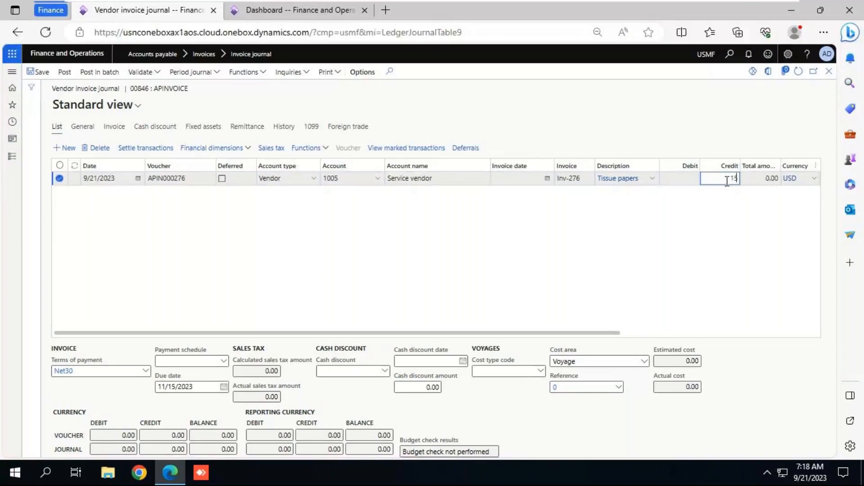
key("Tab")
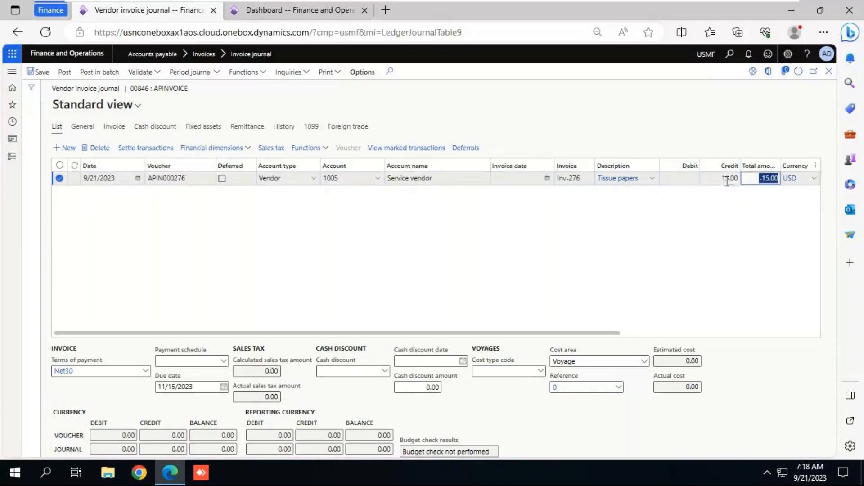
Step: Set the invoice date of the line to 9/20/2023
left_click(548, 179)
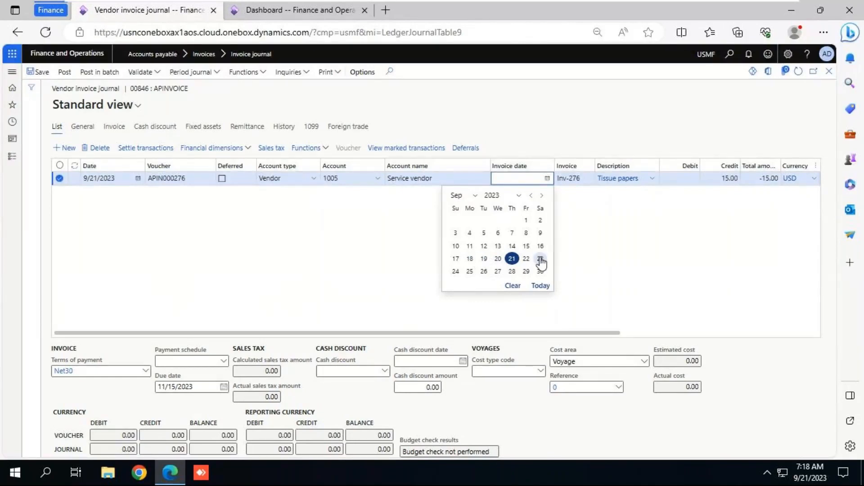
left_click(498, 259)
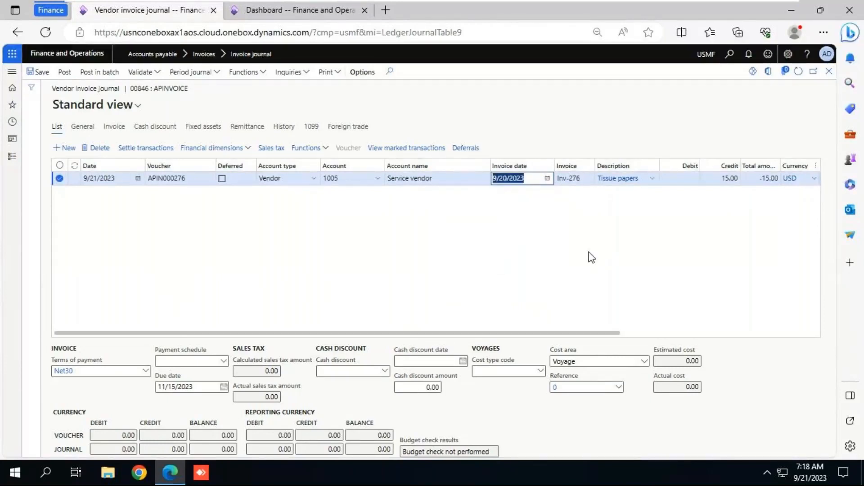
key("Tab")
key("Tab")
key("Tab")
key("Tab")
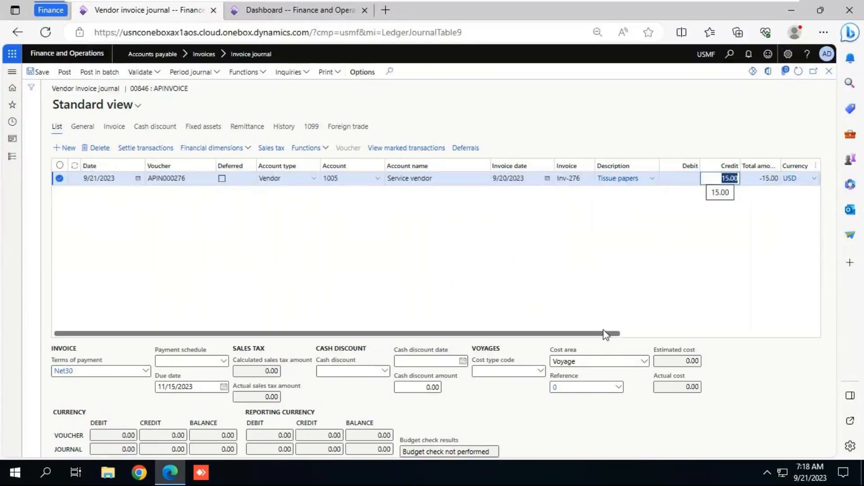
Step: Set the line's ledger offset account to the Purchase Expense main account
left_click_drag(606, 334, 808, 334)
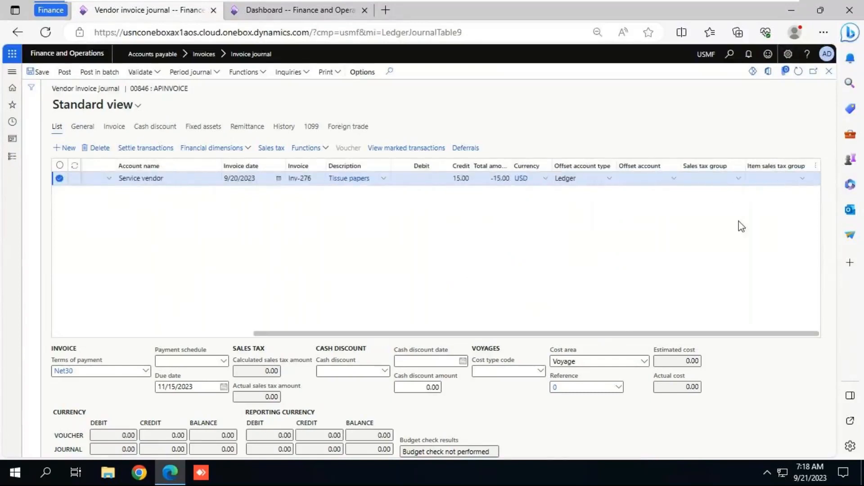
left_click(674, 182)
type("6--")
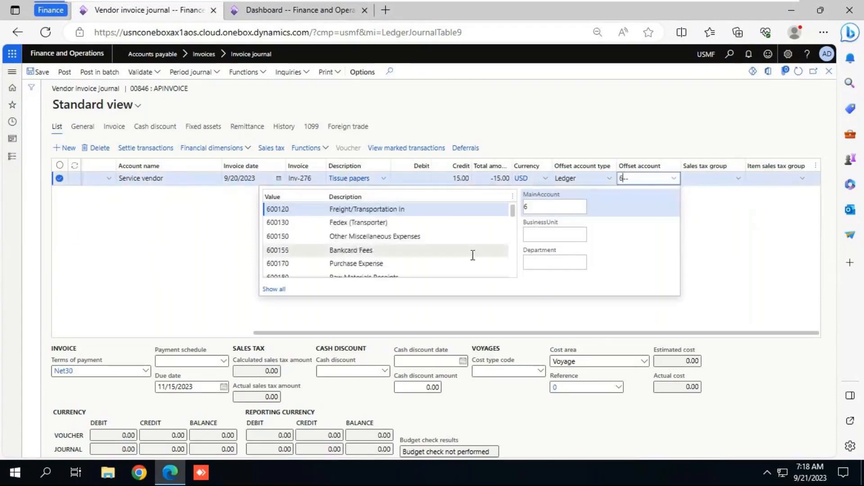
left_click(349, 264)
left_click(648, 110)
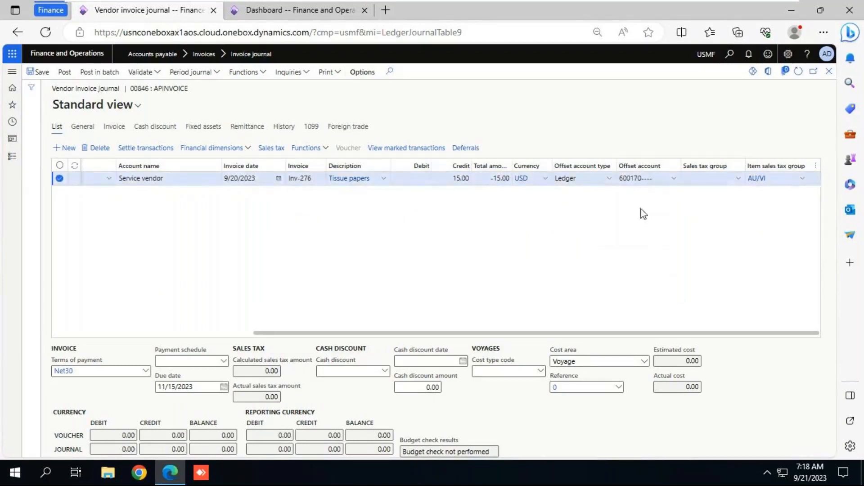
Step: Save and post the vendor invoice journal
left_click(37, 72)
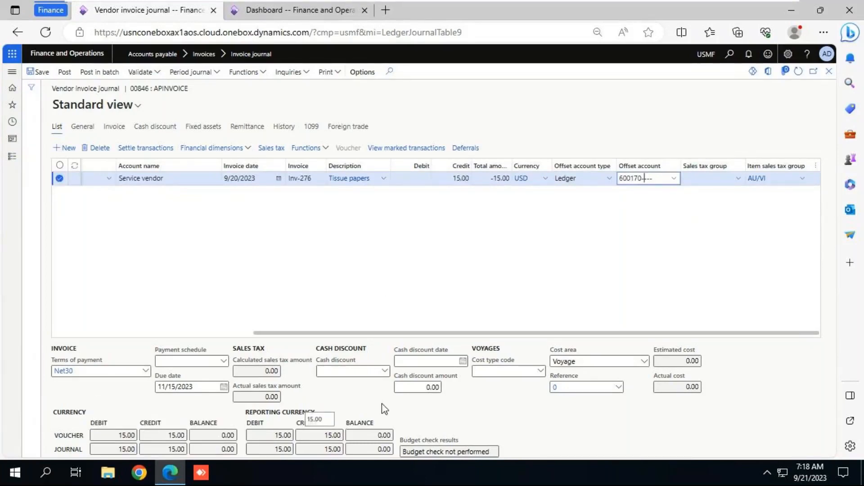
left_click(67, 74)
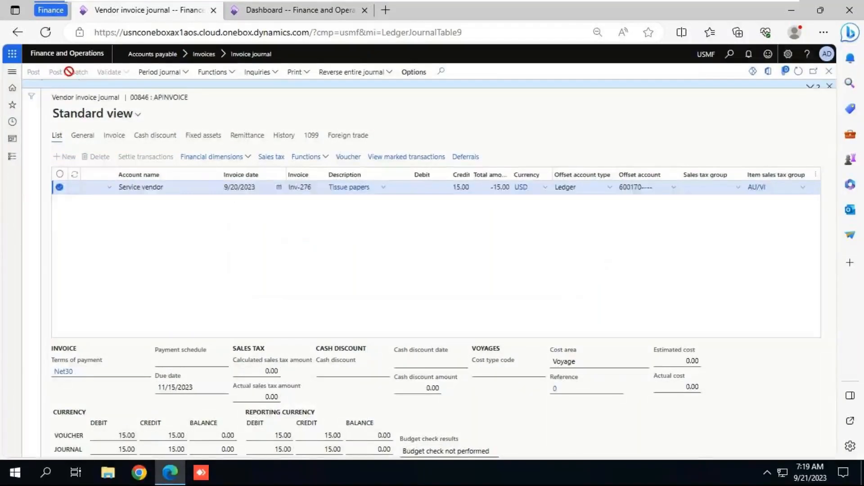
Step: Review the posted voucher's ledger accounts, amounts and posting types, and return to the journal lines
left_click(348, 165)
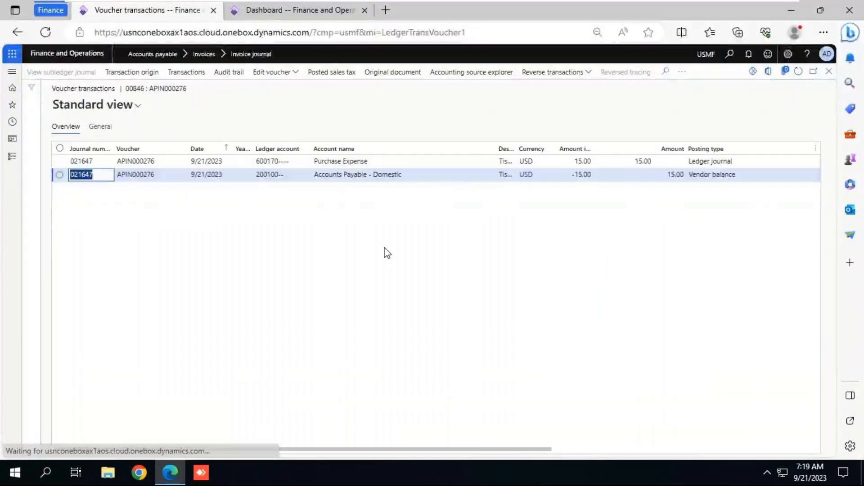
left_click(715, 180)
left_click(635, 185)
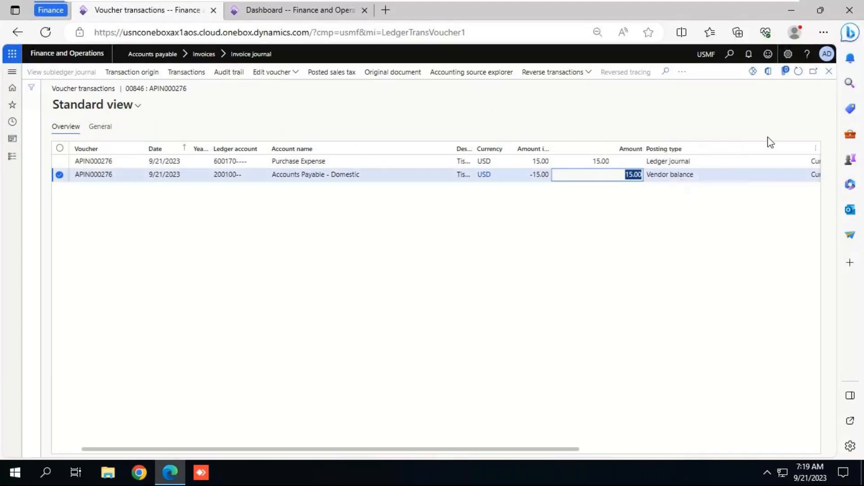
left_click(829, 75)
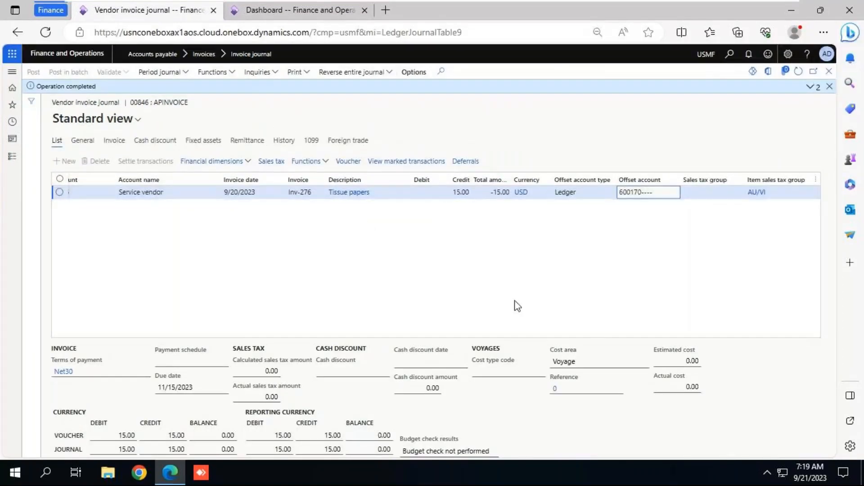
Step: Open the voucher of the posted invoice line and examine its Accounts Payable - Domestic ledger account
left_click(199, 193)
left_click(89, 193)
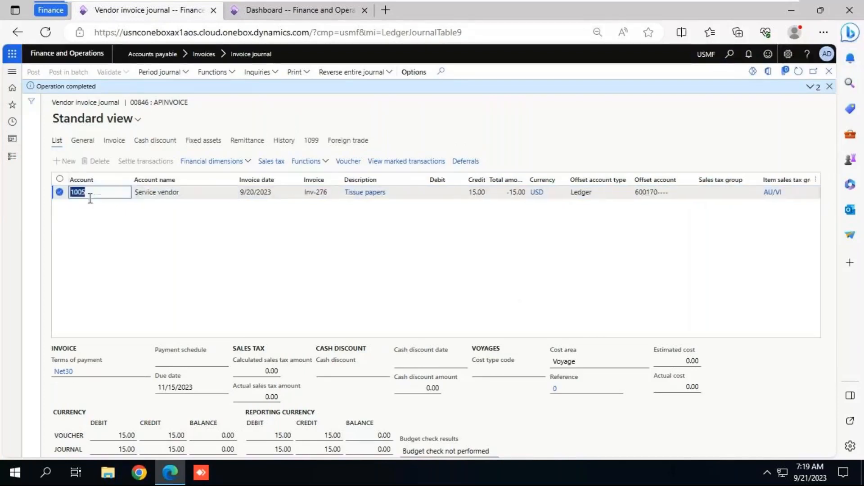
left_click(349, 162)
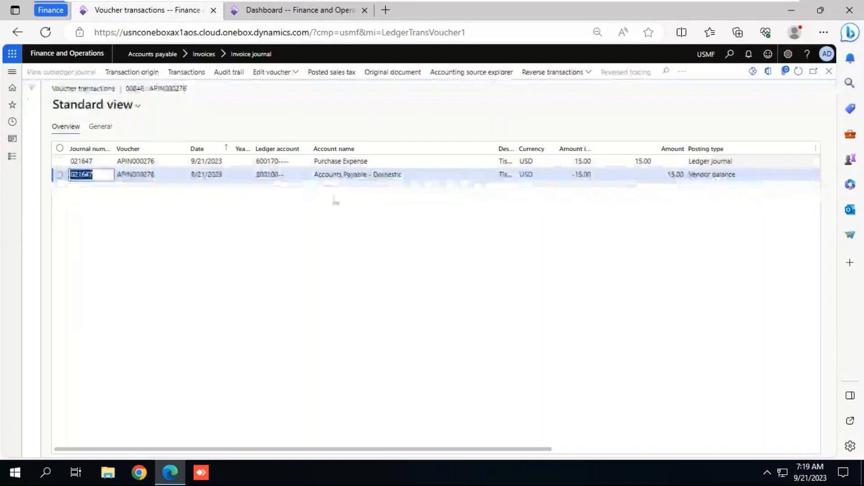
left_click(258, 176)
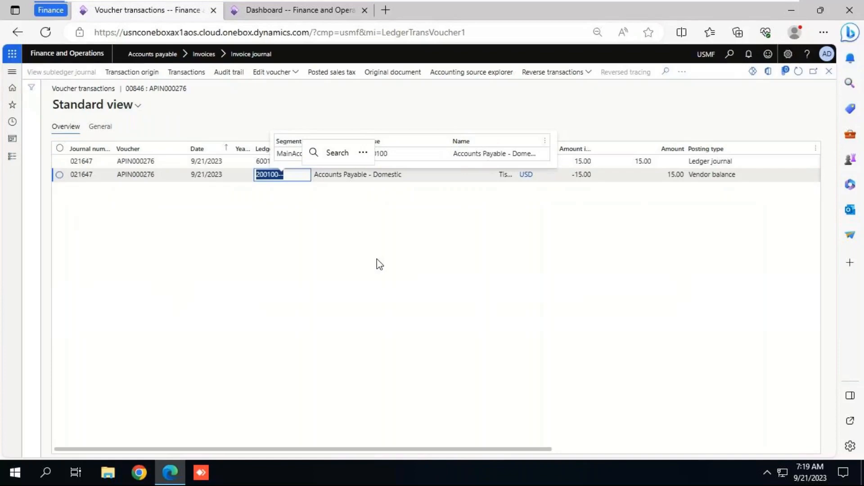
Step: Switch to File Explorer, open the "20th Sep 23 - Demo" notes to review the ERP concepts line on Ledger Vs Sub ledger, and close them
left_click(595, 4)
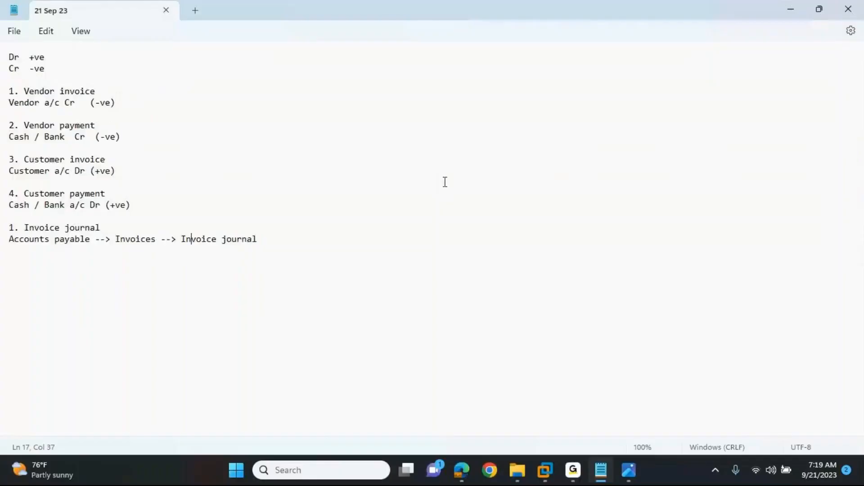
left_click(517, 471)
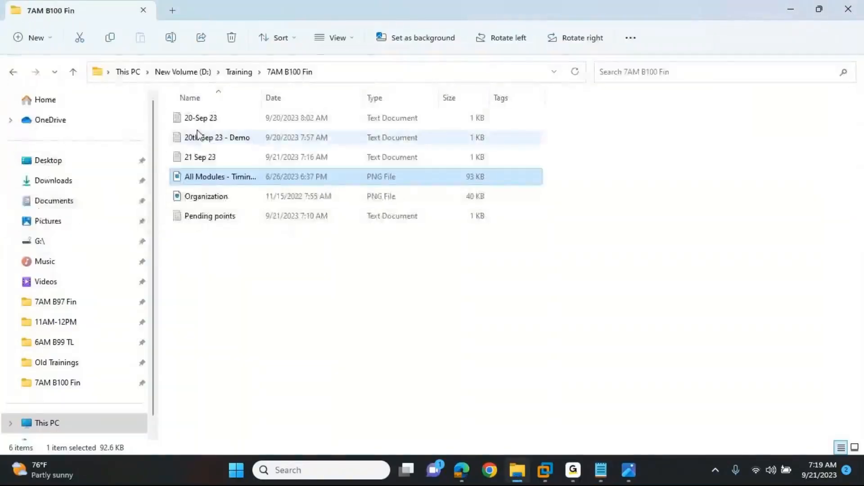
left_click(197, 138)
double_click(197, 138)
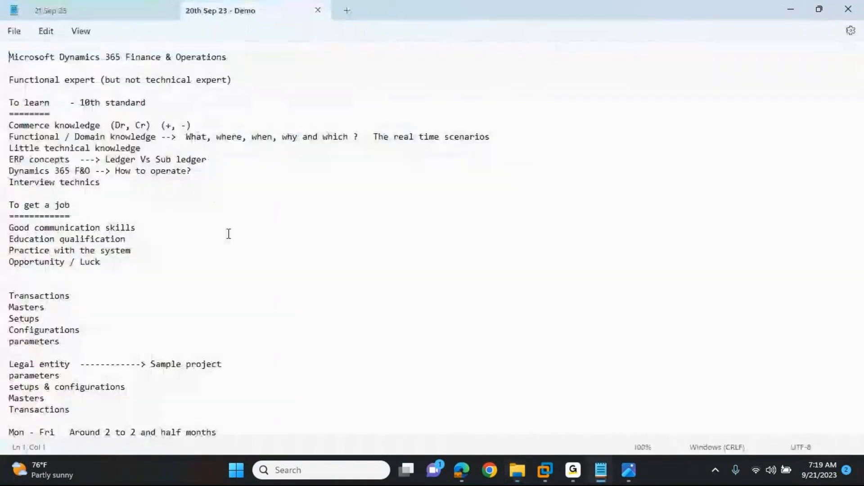
left_click_drag(207, 160, 9, 160)
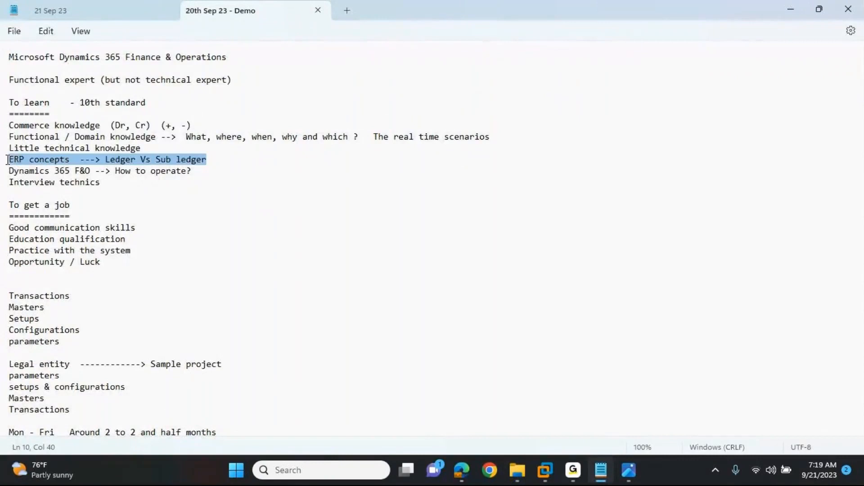
left_click(318, 11)
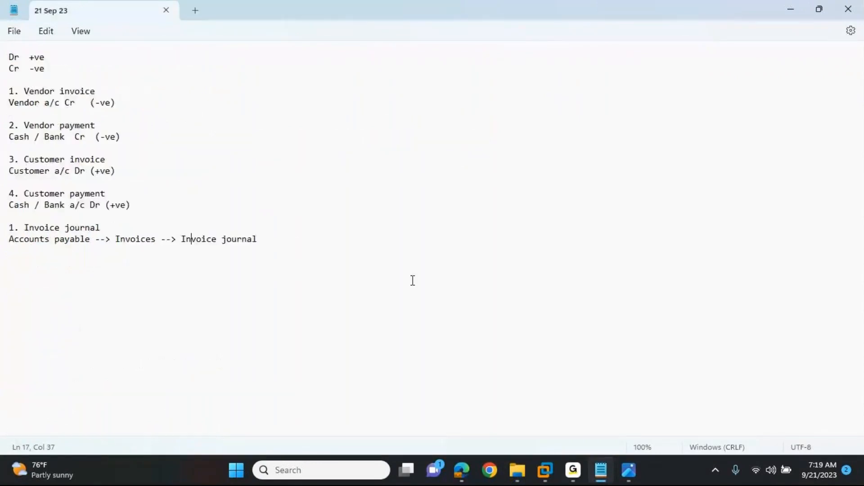
Step: Open the Ledger Vs Subledger presentation from the 7AM B97 Fin folder within the old trainings and view its diagram
key("alt+Tab")
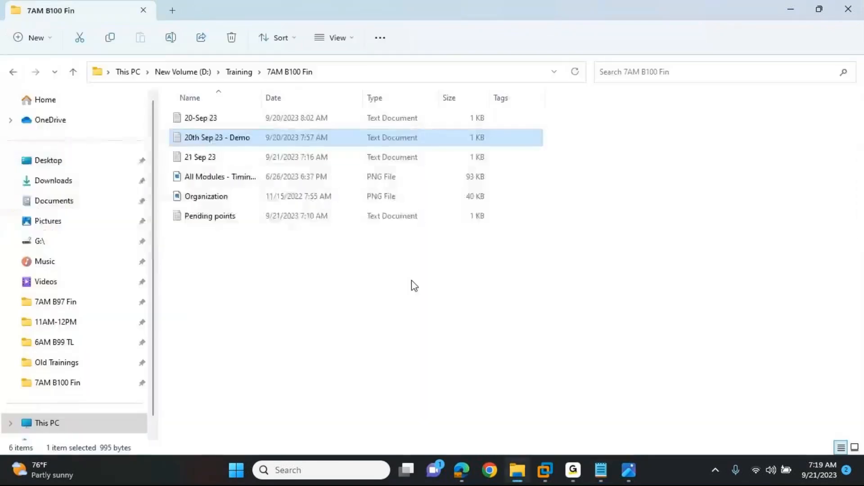
left_click(242, 78)
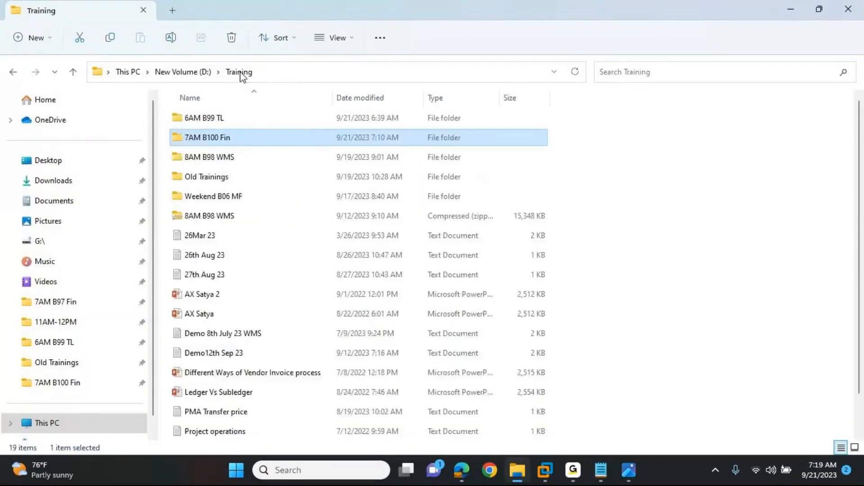
left_click(205, 178)
double_click(205, 178)
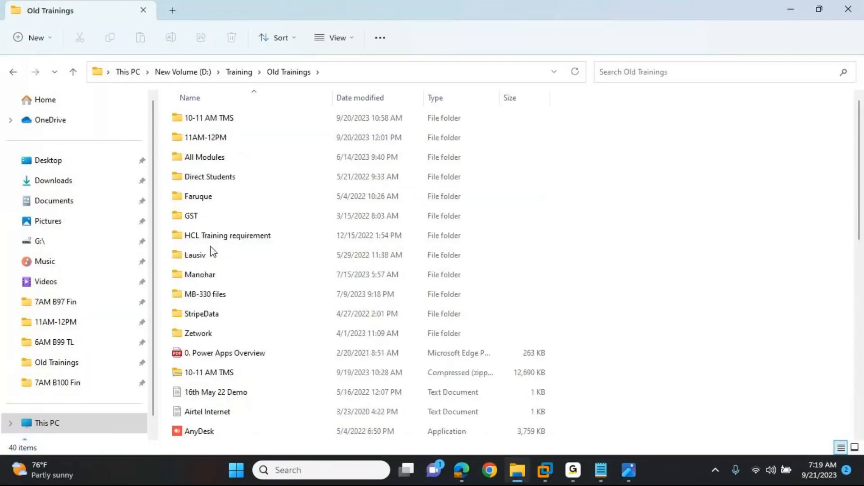
left_click(194, 260)
double_click(191, 262)
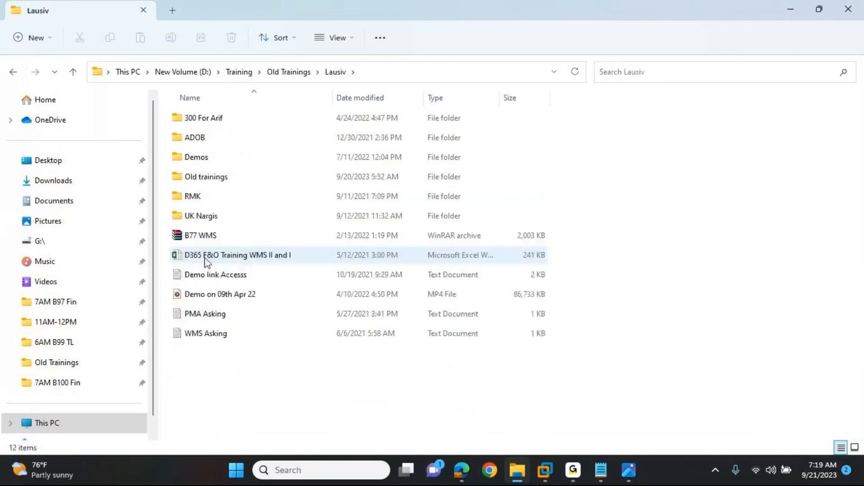
double_click(202, 180)
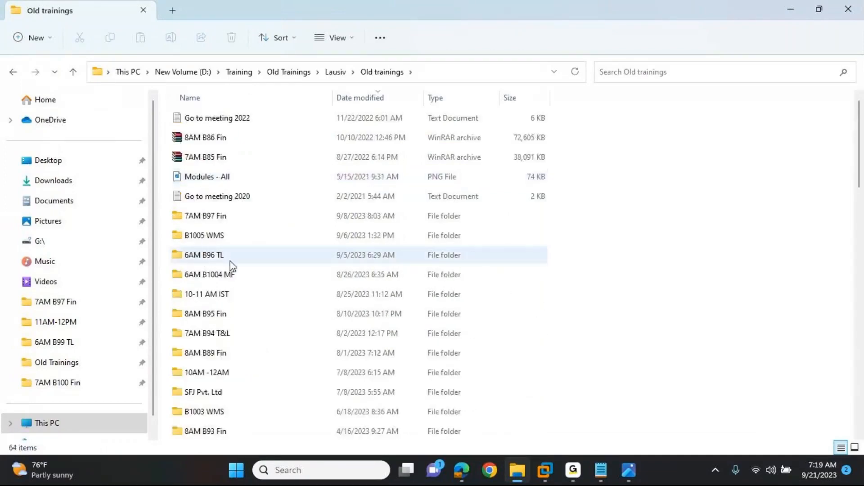
double_click(199, 216)
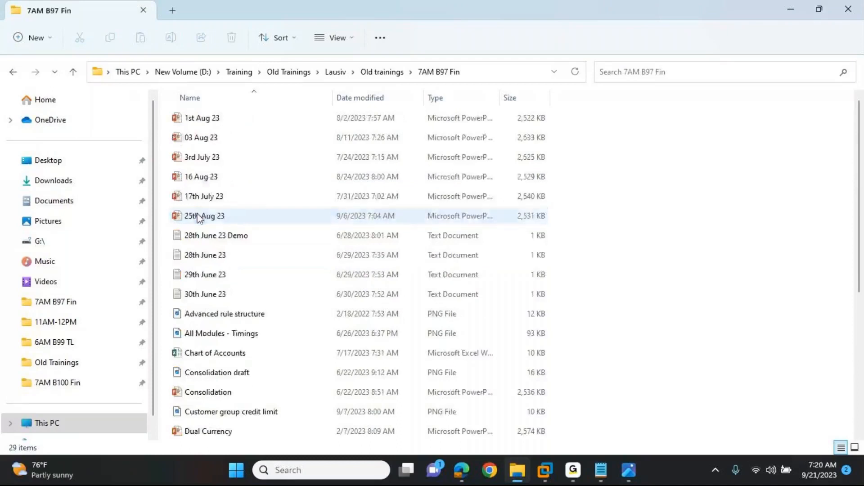
scroll(203, 256, "down", 4)
left_click(216, 294)
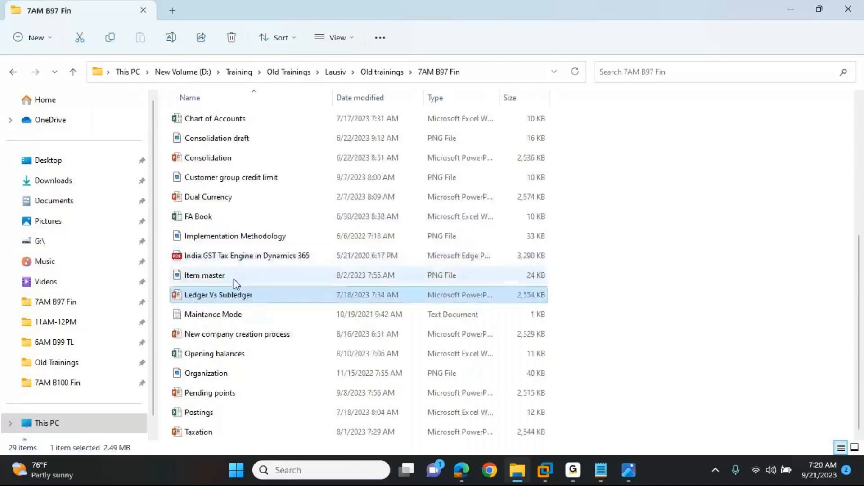
double_click(235, 293)
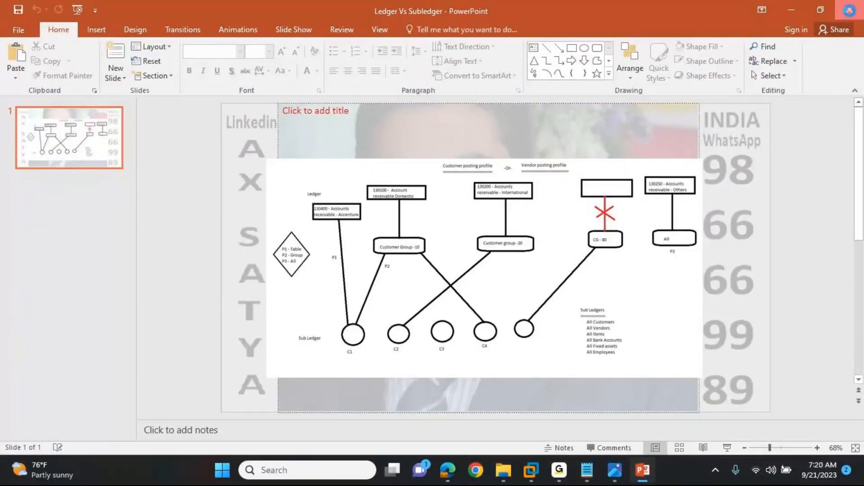
Step: Close the Ledger Vs Subledger presentation and return to the end of the Invoice journal path in the 21 Sep 23 notes
left_click(849, 9)
left_click(243, 72)
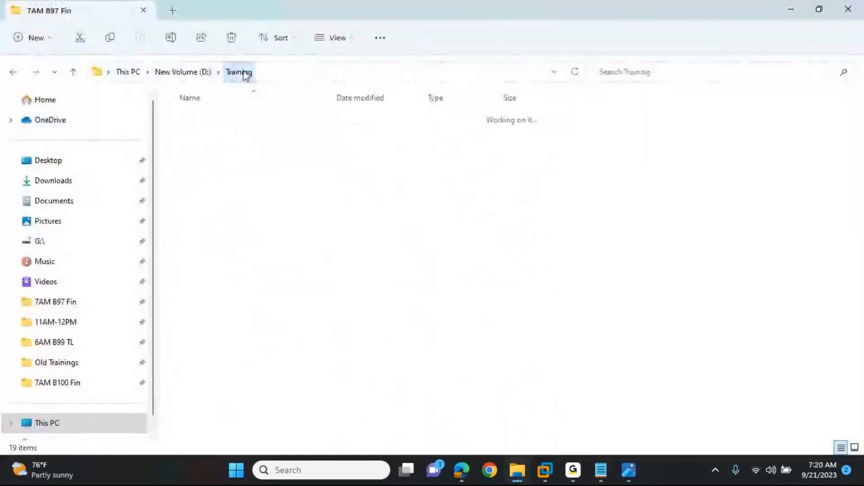
key("alt+Tab")
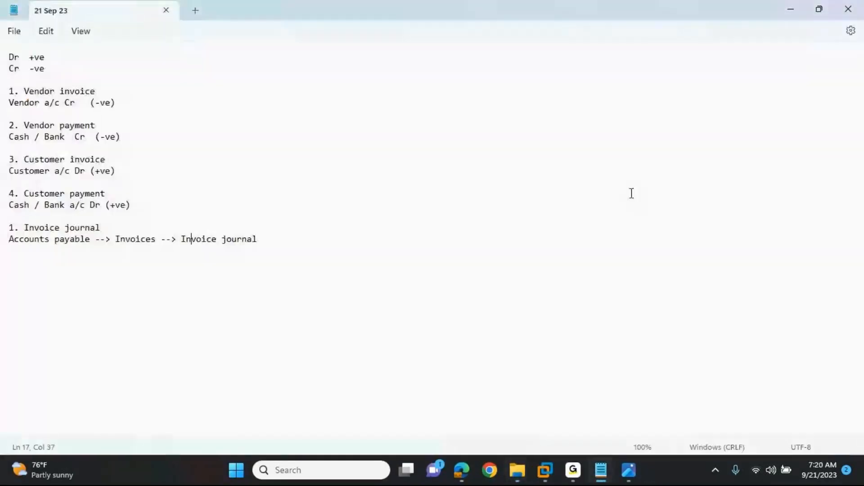
left_click(267, 241)
Step: Switch to Dynamics 365, reopen the posted invoice line's voucher and check the amount on the Accounts Payable - Domestic entry
key("alt+Tab")
key("alt+Tab")
key("alt+Tab")
key("alt+Tab")
key("alt+Tab")
key("alt+Tab")
key("alt+Tab")
key("alt+Tab")
key("alt+Tab")
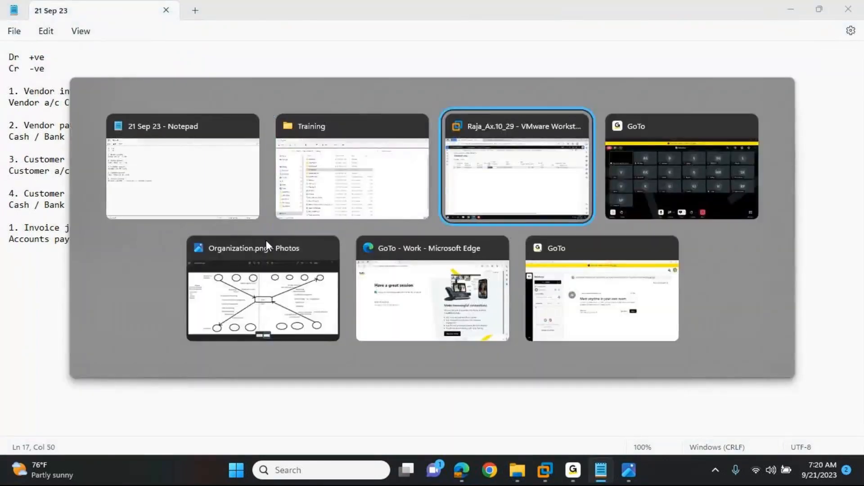
left_click(830, 71)
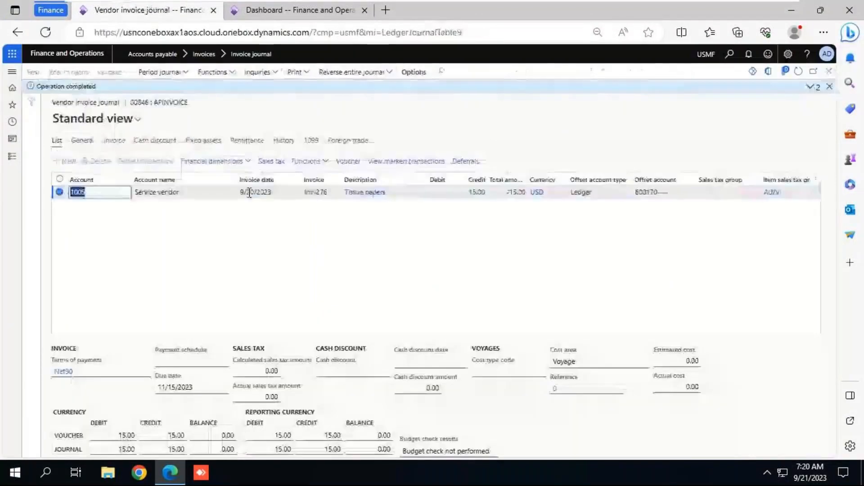
left_click(349, 161)
left_click(572, 174)
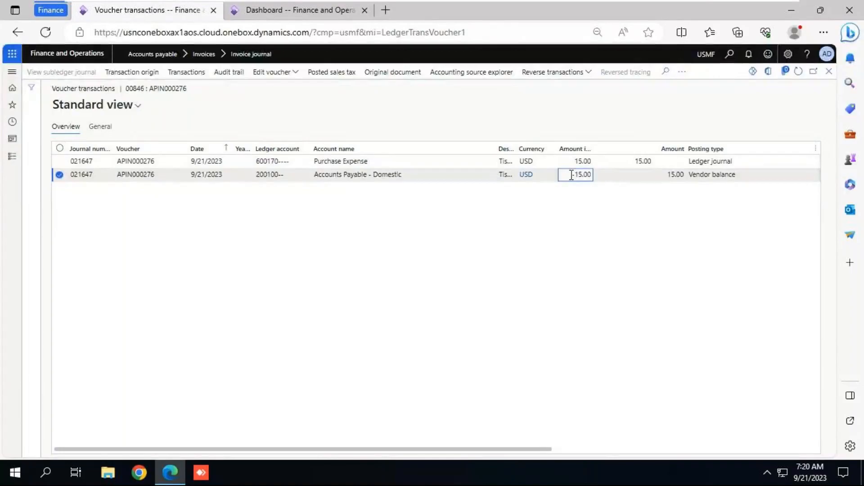
Step: In the 21 Sep 23 notes, add the line "Vendor a/c Cr" below the Invoice journal path and save
left_click(703, 4)
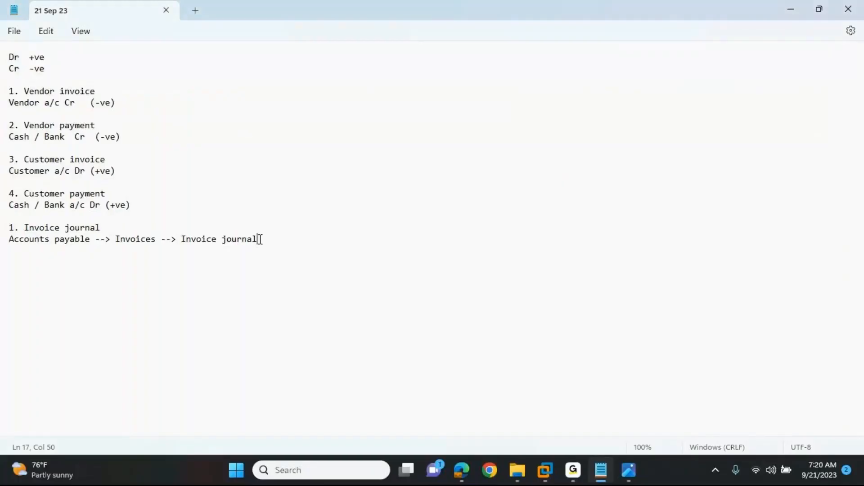
key("Return")
type("Vendor a/c Cr")
key("ctrl+s")
Step: Add the heading "2. Vendor payment:" after a blank line in the notes and save the file
key("Return")
key("Return")
type("2. ")
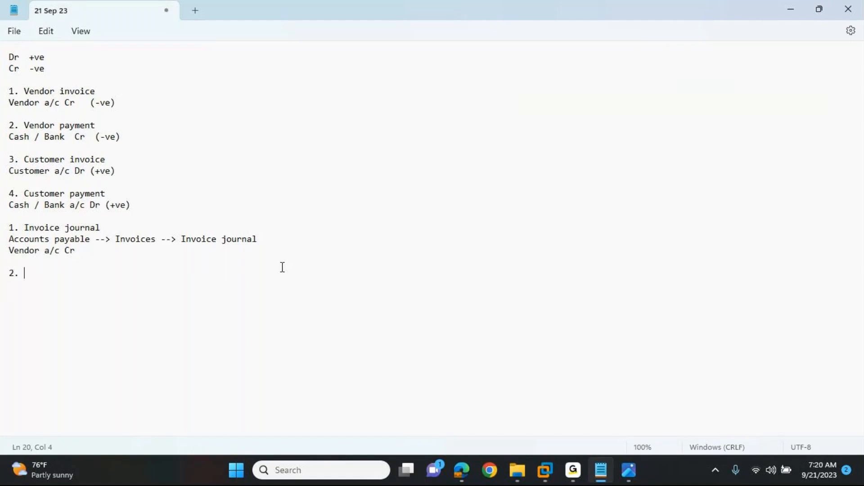
type("Vendor payment:")
key("Return")
key("ctrl+s")
Step: Switch to the Dynamics 365 dashboard and open the Vendor payment journal page from the Accounts payable payments
key("alt+Tab")
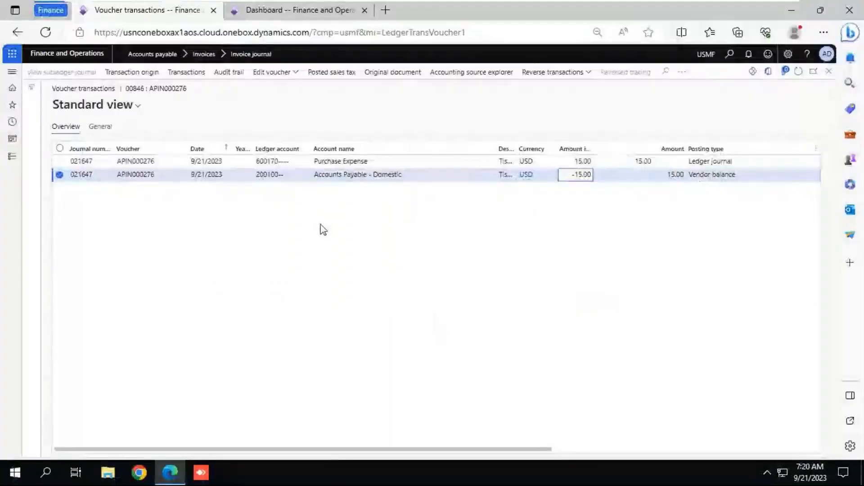
left_click(271, 11)
left_click(21, 161)
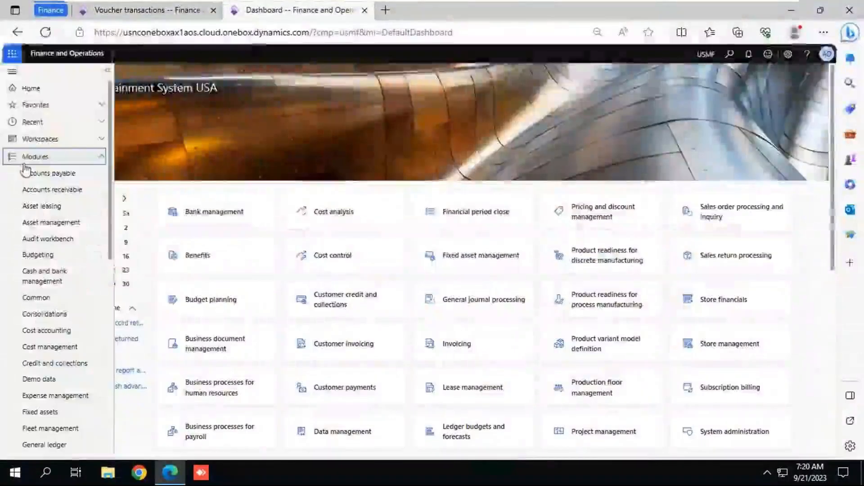
left_click(39, 174)
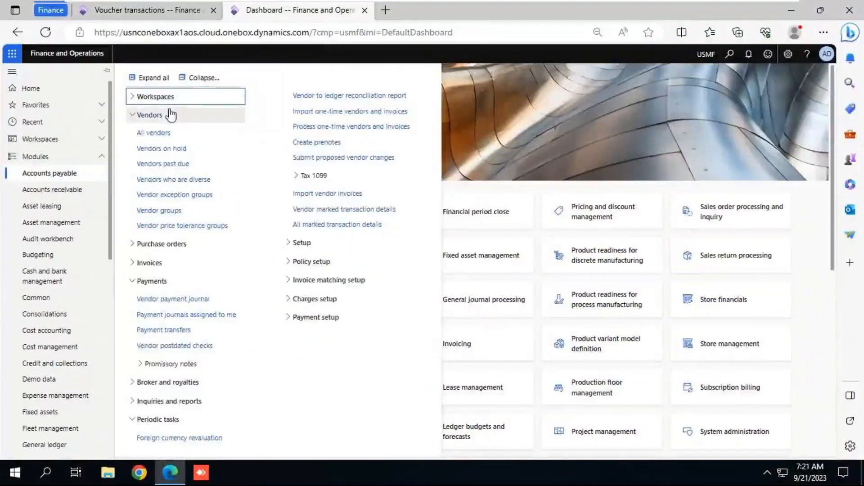
left_click(191, 81)
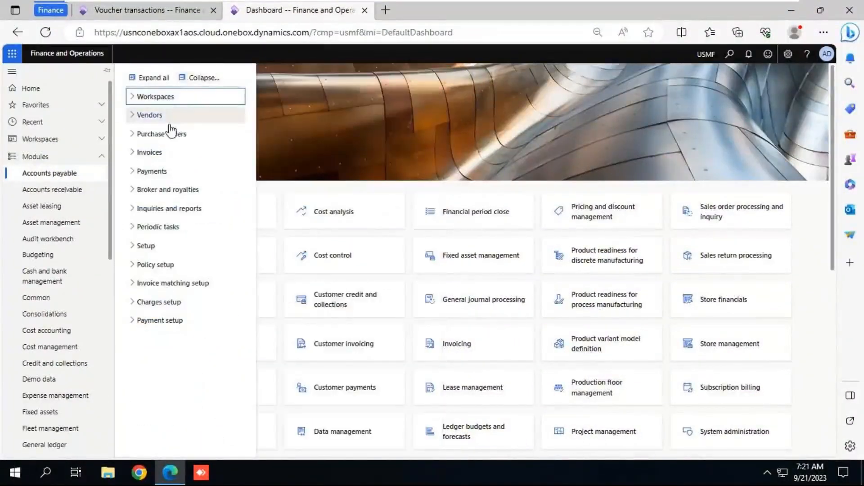
left_click(157, 173)
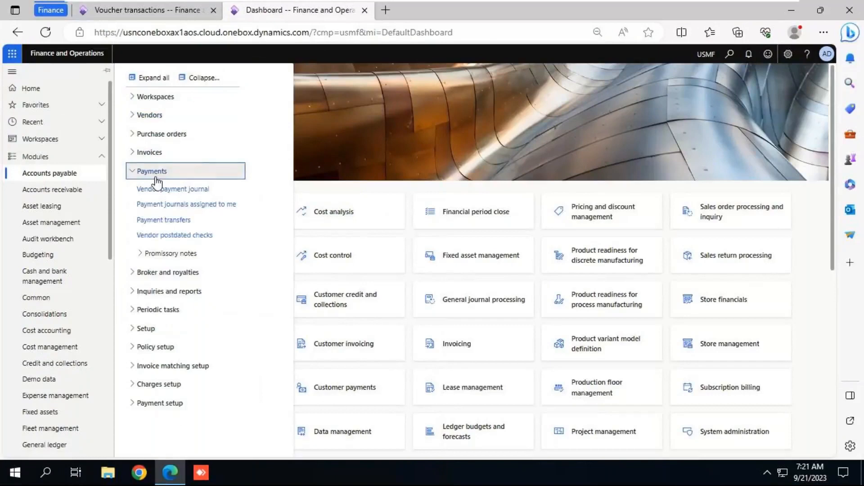
left_click(158, 191)
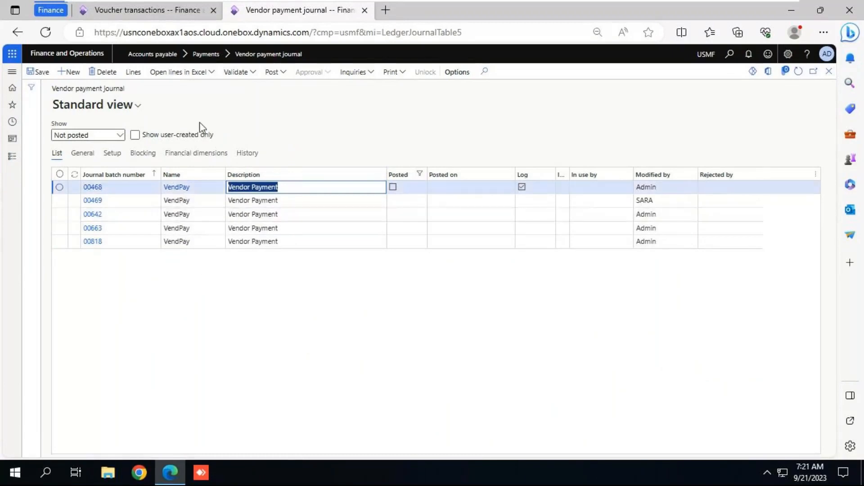
Step: Create a new vendor payment journal with the name VendPay and open its lines
left_click(73, 73)
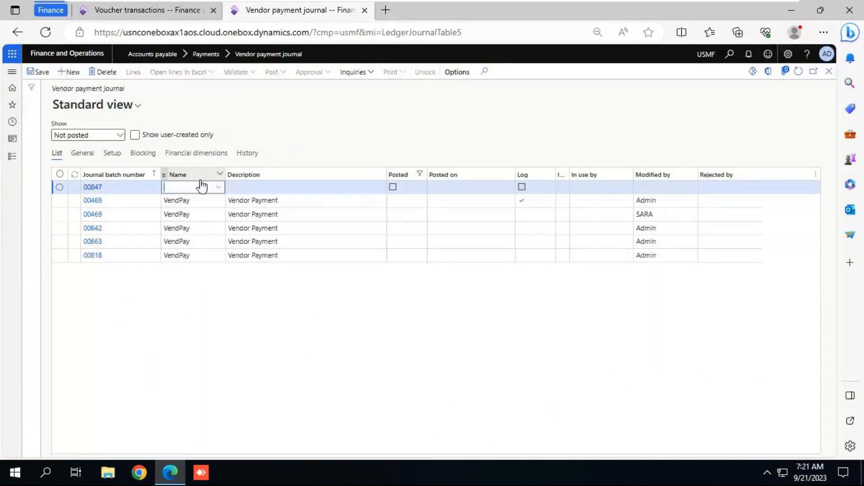
left_click(220, 189)
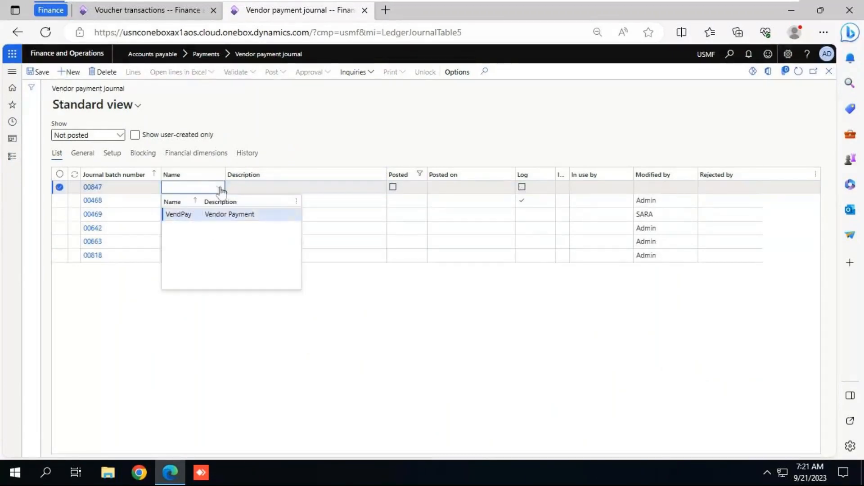
left_click(185, 214)
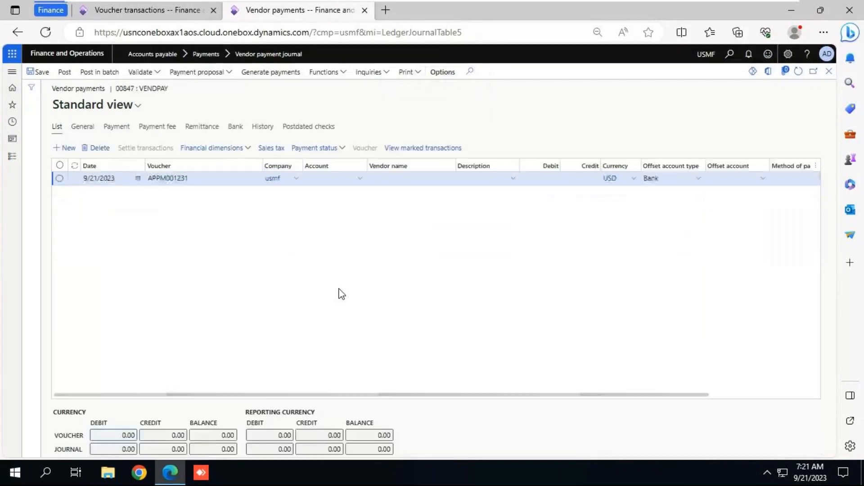
Step: Set the payment line's account to the Service vendor and advance to its offset account type
left_click(360, 180)
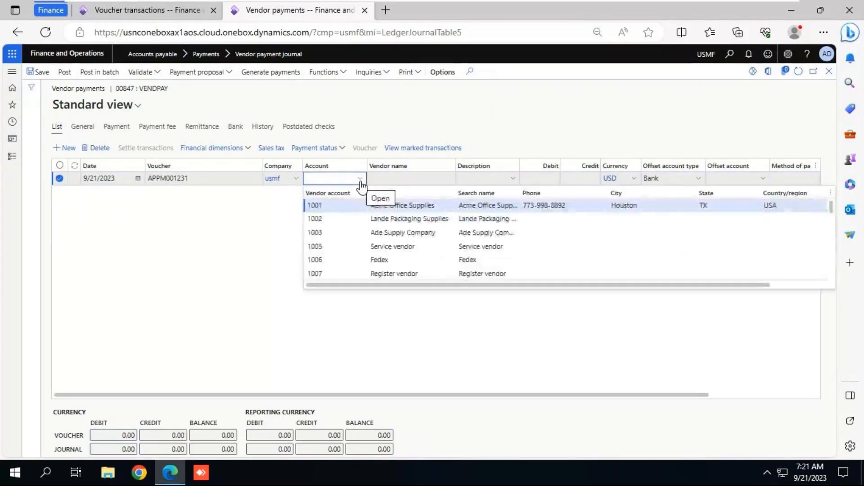
left_click(323, 249)
key("Tab")
key("Tab")
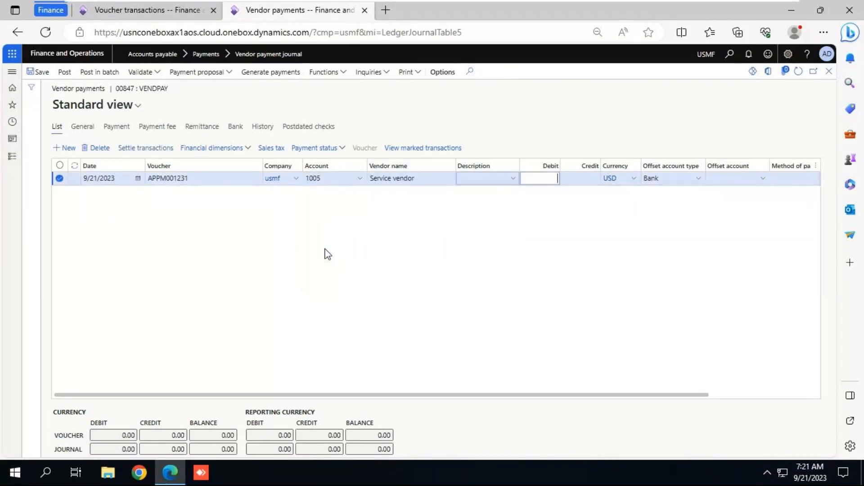
key("Tab")
key("Tab")
key("Tab")
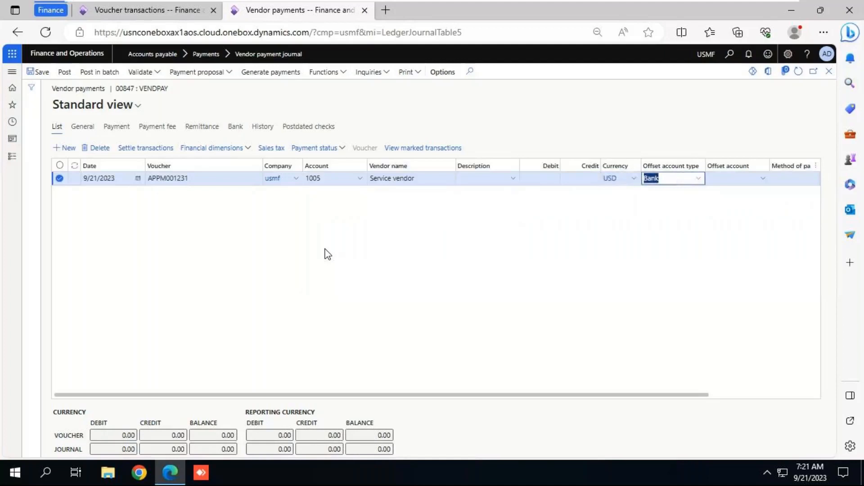
Step: Set the payment line's offset account type to Ledger and its offset account to 110180 Petty Cash
left_click(699, 180)
left_click(670, 197)
left_click(764, 180)
type("pe")
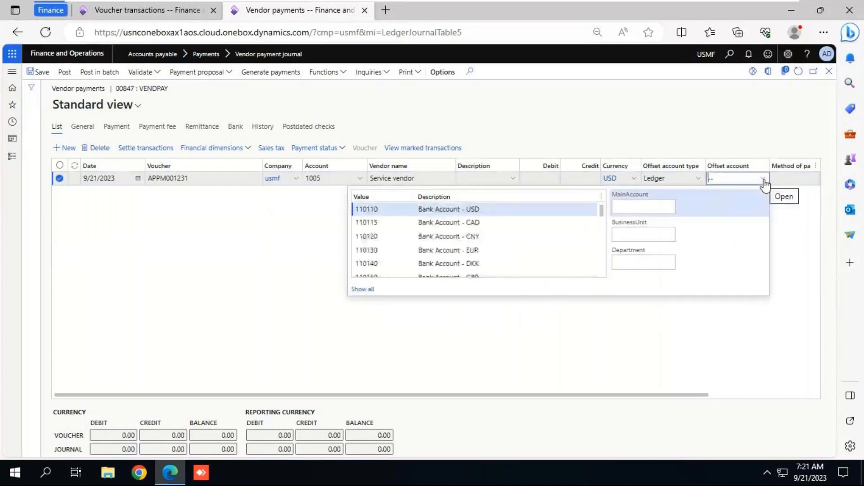
type("t")
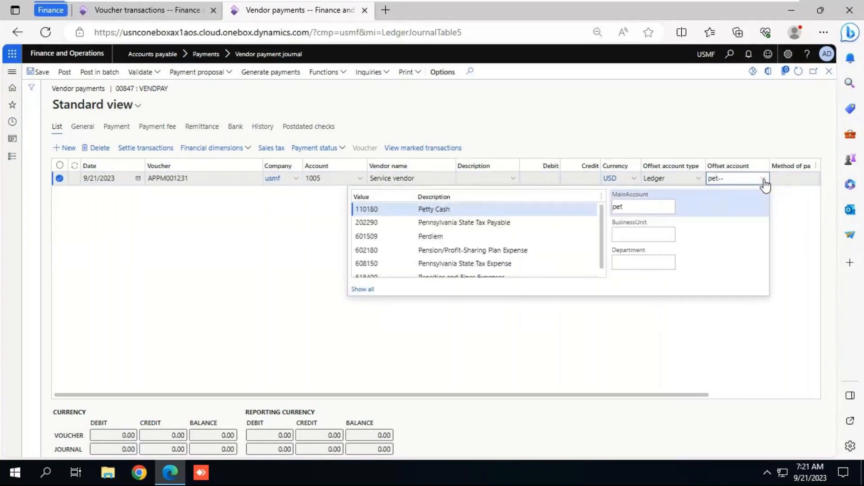
left_click(444, 210)
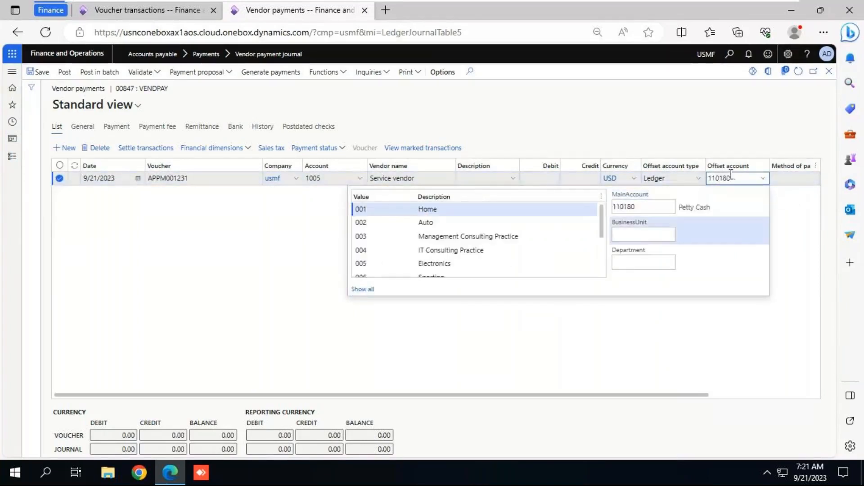
left_click(727, 131)
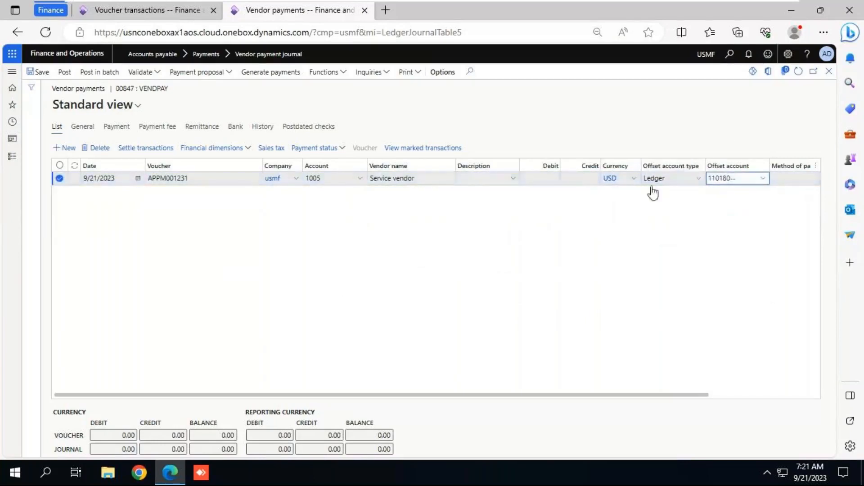
Step: Switch to the Notepad notes, add "Cash / Bank a/c Cr" in the vendor payment section, and save the file
key("alt+Tab")
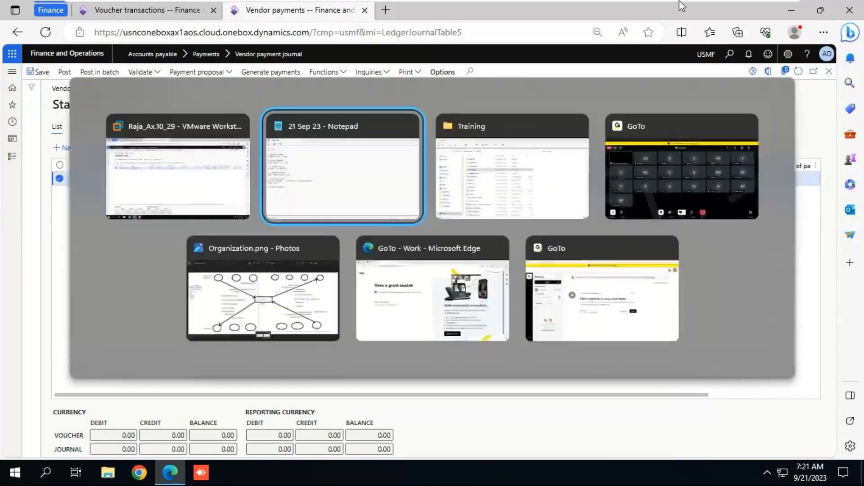
key("Return")
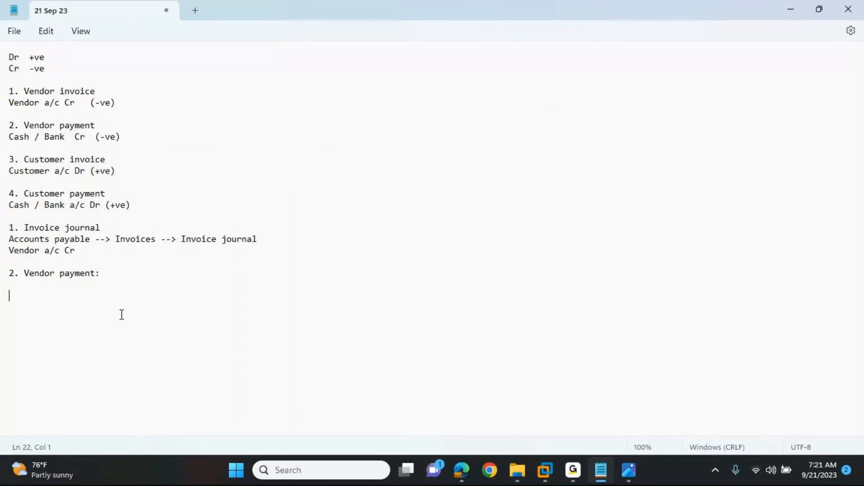
type("Cash / Bank ac")
key("BackSpace")
key("BackSpace")
type("/c")
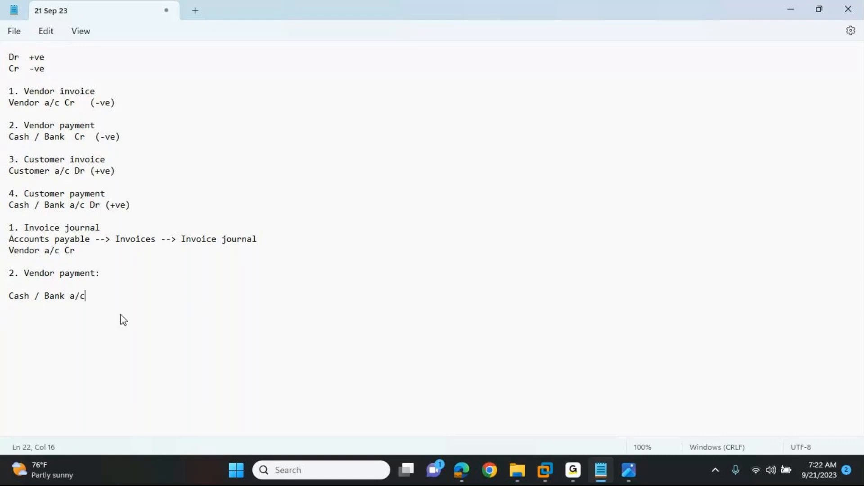
type(" Cr")
key("ctrl+s")
left_click_drag(102, 295, 11, 298)
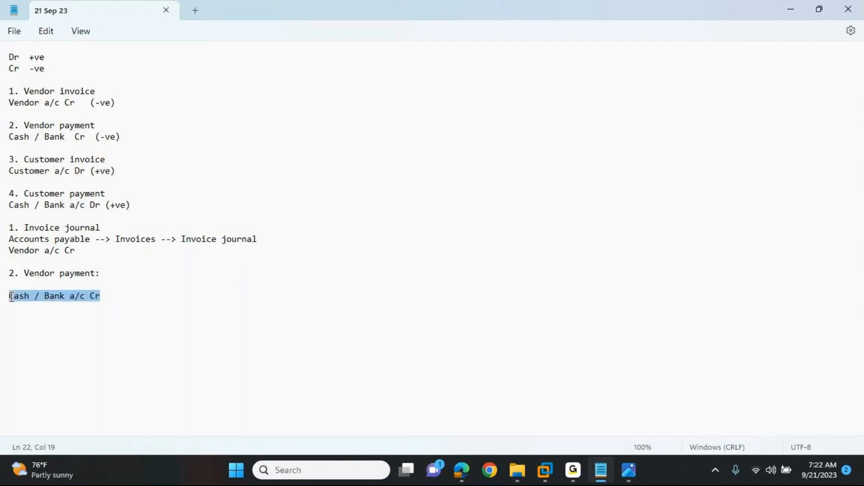
Step: Add the line "Vendor a/c Dr" directly under the "2. Vendor payment:" heading and save the notes
left_click(26, 286)
type("Vendor a/c Dr")
key("ctrl+s")
Step: Add the amount -15 to the invoice journal's vendor line and +15 to the payment's vendor line, saving the notes
left_click_drag(75, 251, 9, 253)
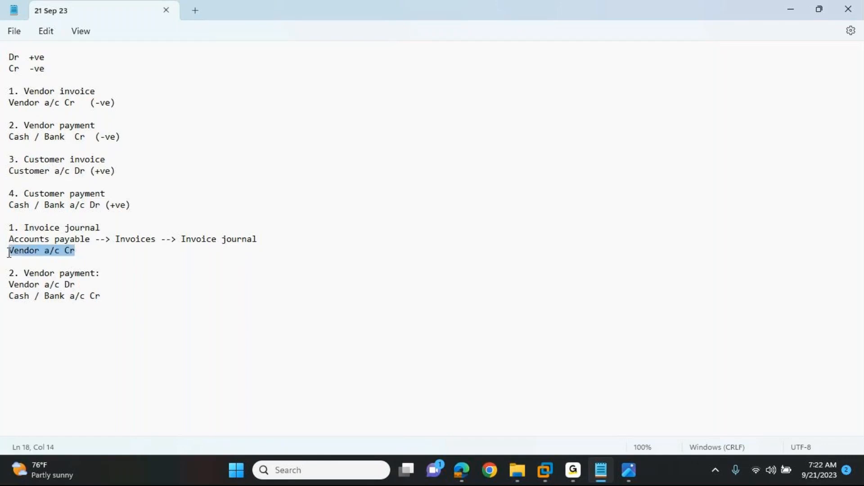
left_click(87, 254)
type("15")
key("Left")
key("Left")
type("-")
left_click(84, 286)
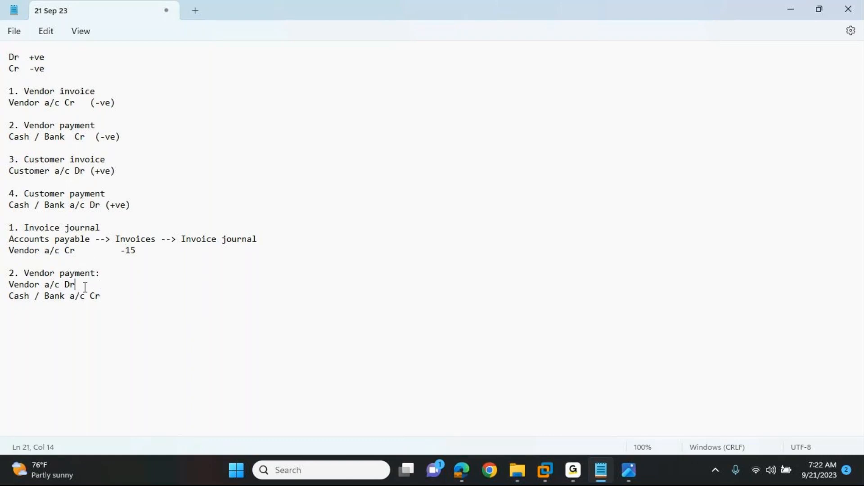
type("+15")
key("ctrl+s")
left_click_drag(79, 284, 7, 286)
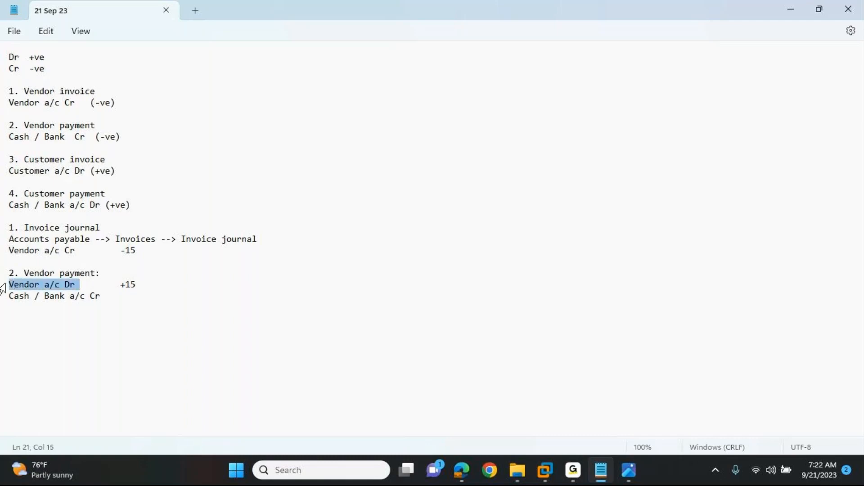
Step: Add the amount -15 after "Cash / Bank a/c Cr" in the vendor payment section and save the notes
left_click(107, 295)
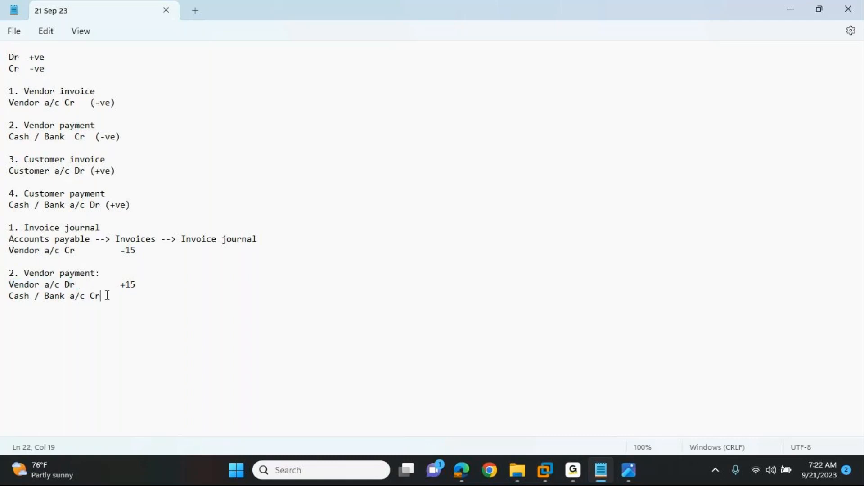
key("ctrl+shift+Left")
key("ctrl+shift+Left")
key("ctrl+shift+Left")
key("ctrl+shift+Left")
key("ctrl+shift+Left")
left_click(106, 302)
left_click(105, 298)
type("-15")
key("ctrl+s")
Step: Switch to the Dynamics 365 virtual machine and set the vendor payment line's debit to 15
key("alt+Tab")
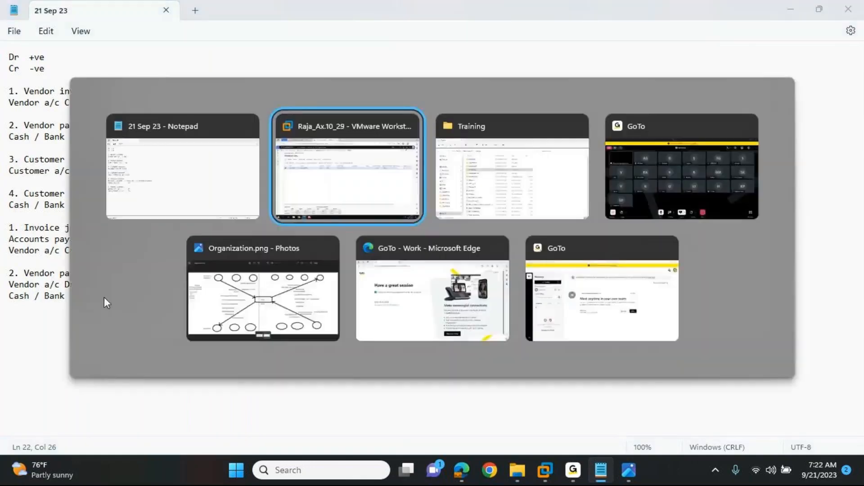
key("alt+Tab")
key("alt+Tab")
key("alt+Tab")
key("alt+Tab")
key("alt+Tab")
key("alt+Tab")
key("alt+Tab")
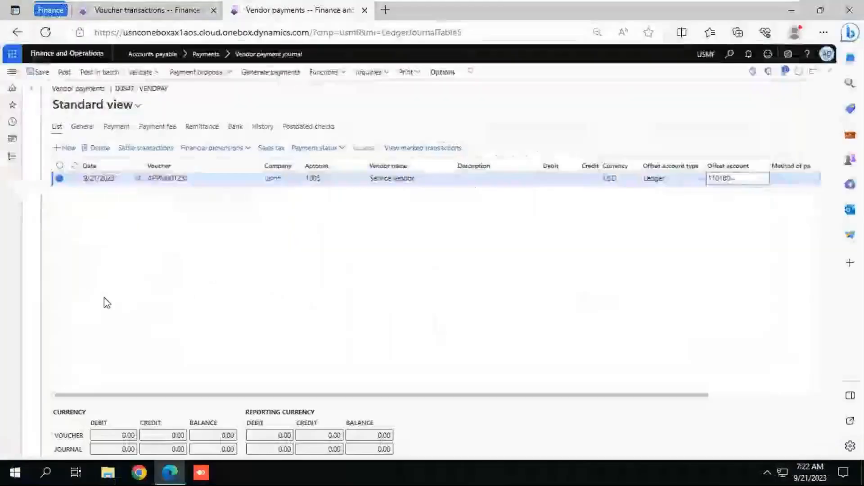
left_click(542, 178)
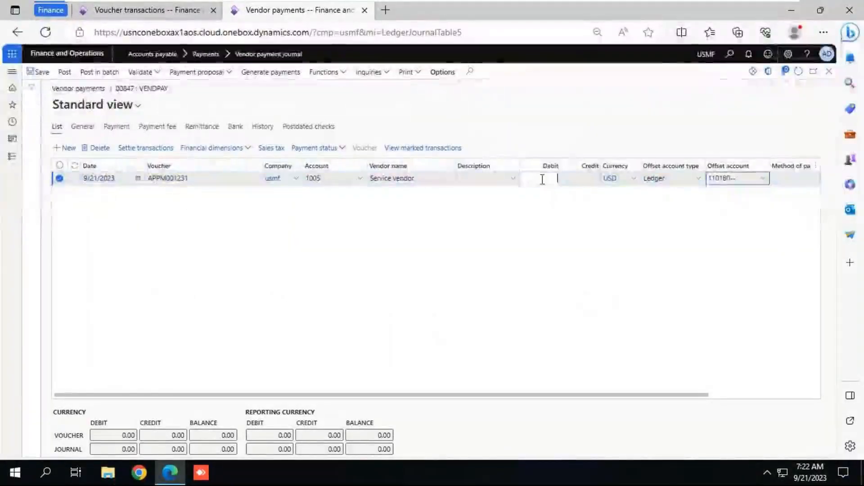
type("15")
key("Tab")
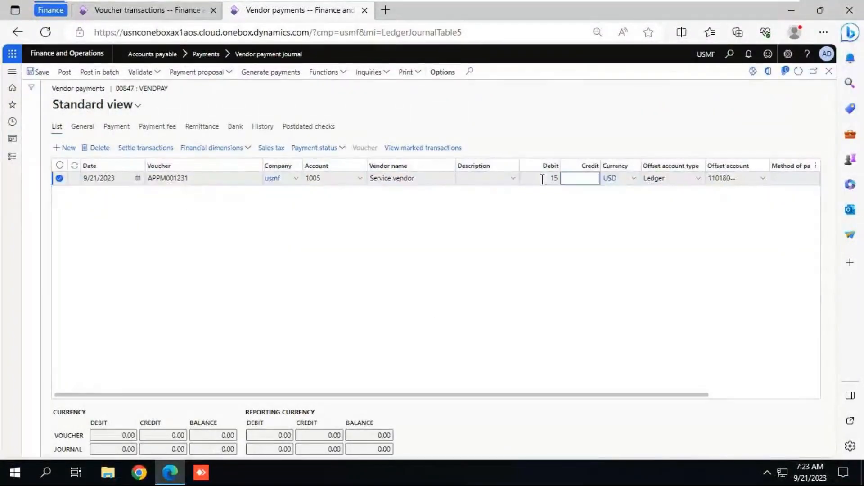
Step: Enter "on a/c" as the payment line's description and save the journal
key("shift+Tab")
key("shift+Tab")
type("on a/c")
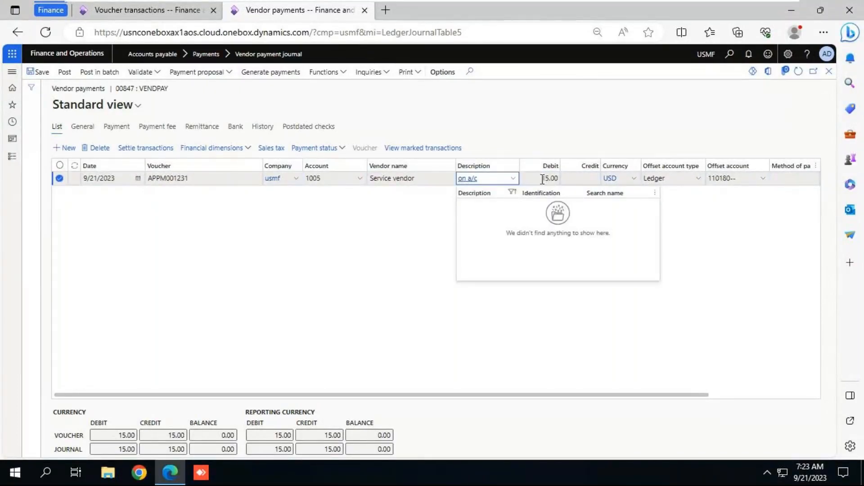
left_click(400, 246)
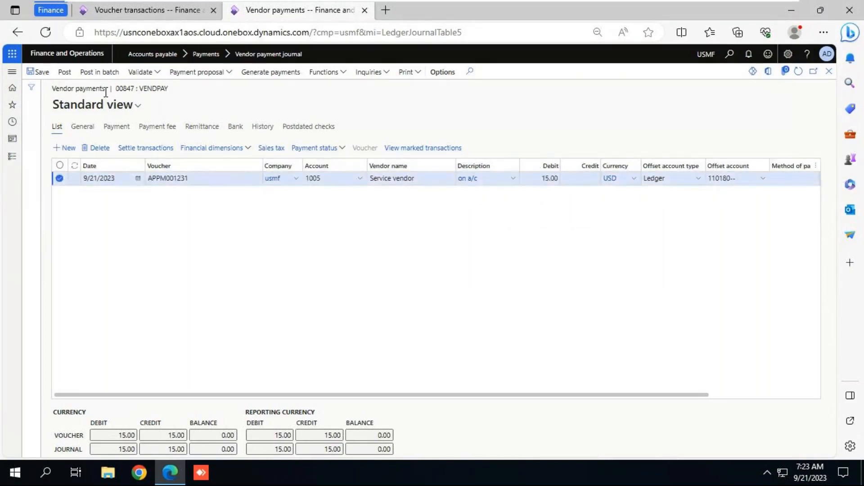
left_click(39, 73)
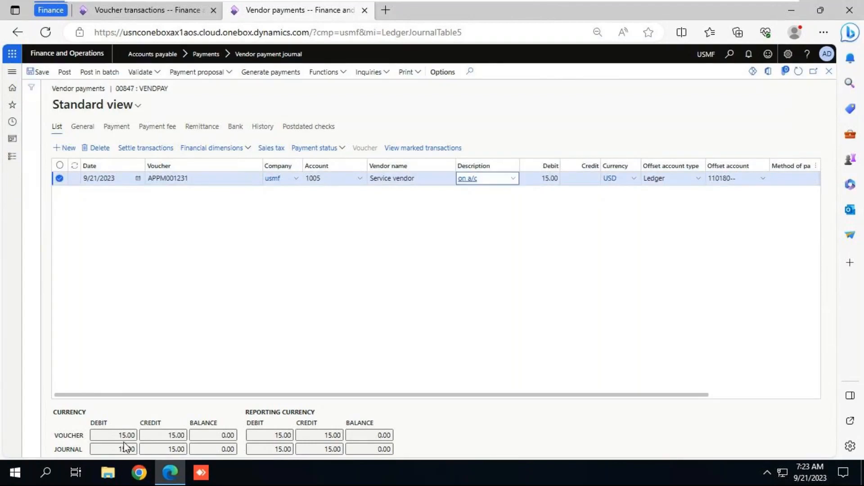
Step: Post the vendor payment journal and examine the Petty Cash and vendor balance amounts in its voucher transactions
left_click(66, 72)
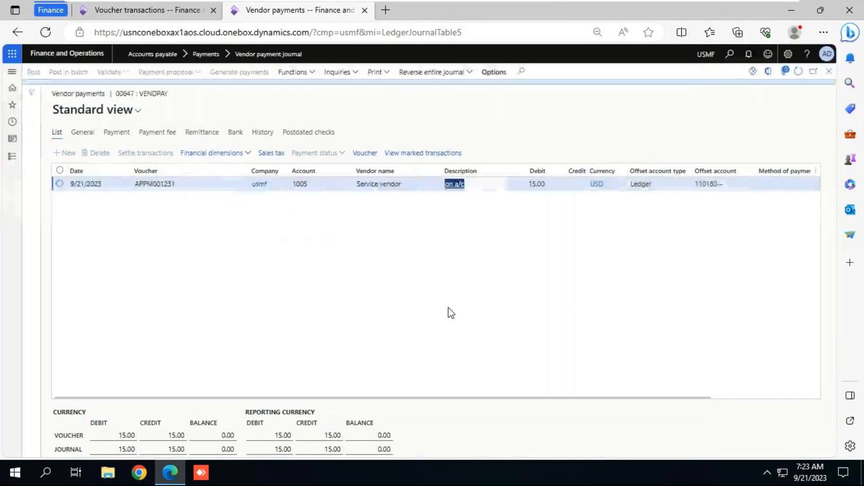
left_click(363, 162)
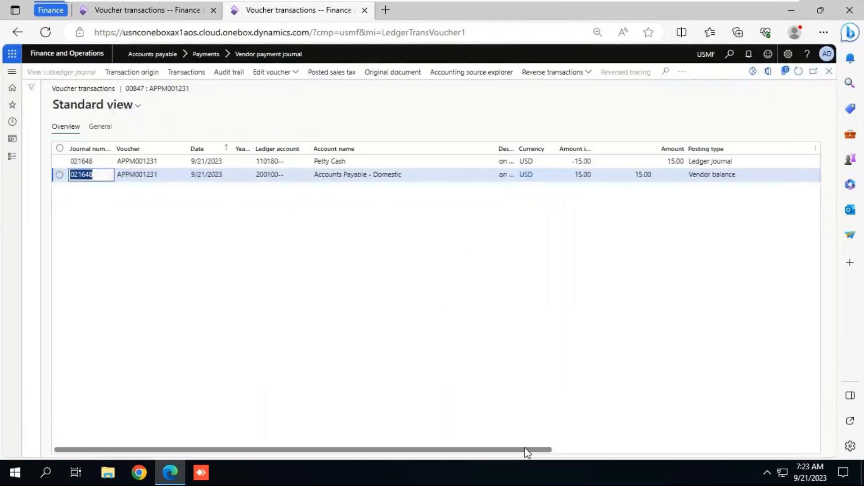
left_click_drag(528, 449, 579, 448)
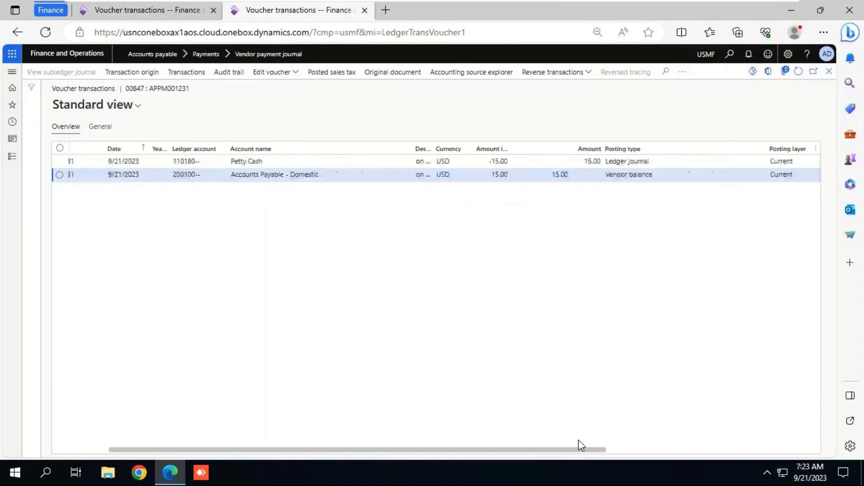
left_click(607, 176)
left_click(550, 175)
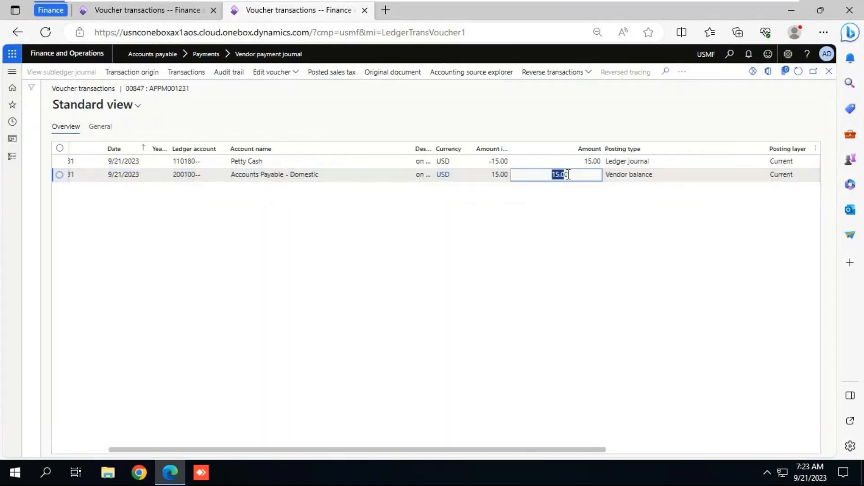
left_click(495, 174)
left_click_drag(233, 161, 299, 161)
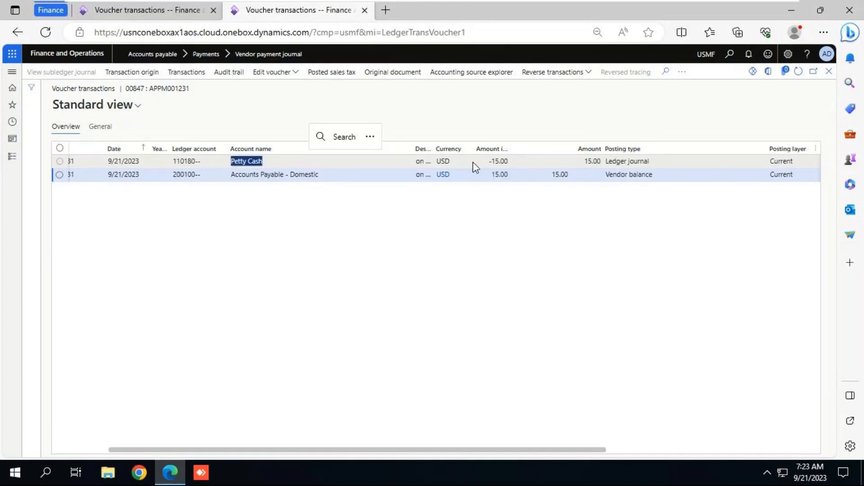
left_click_drag(489, 160, 527, 166)
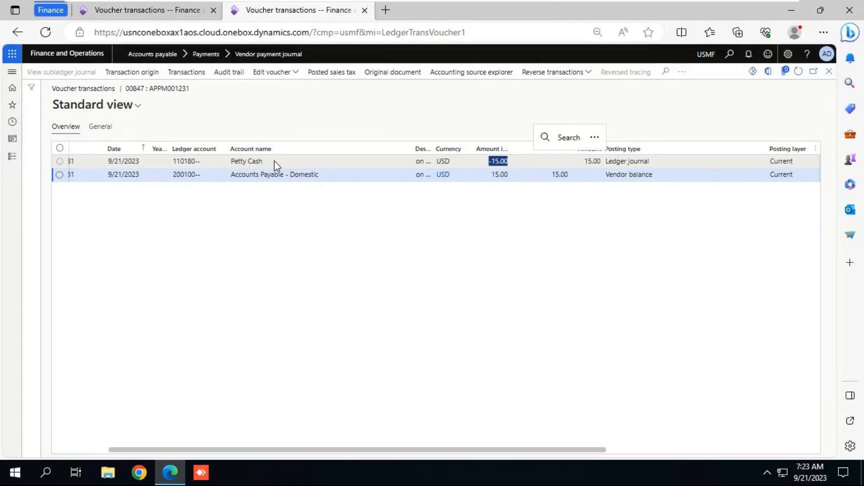
Step: Switch to the notes, insert "Accounts payable --> Payment --> Vendor payment" below the "2. Vendor payment:" heading, and save the file
left_click(530, 2)
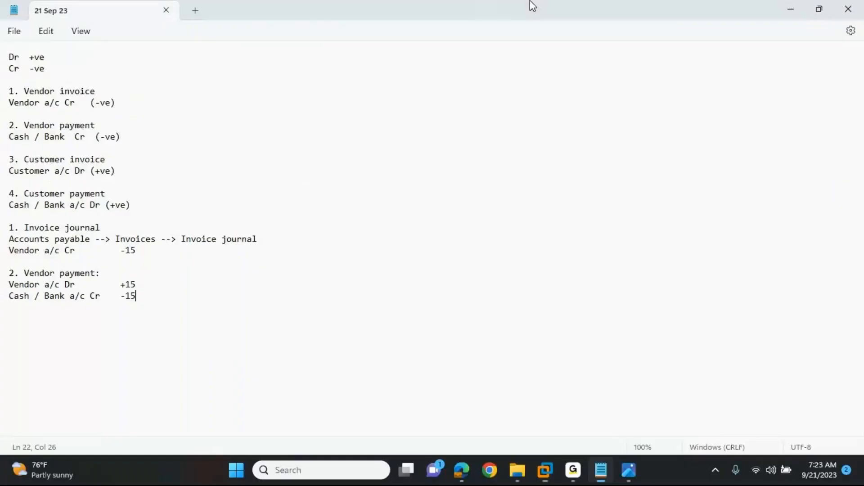
left_click_drag(143, 295, 2, 271)
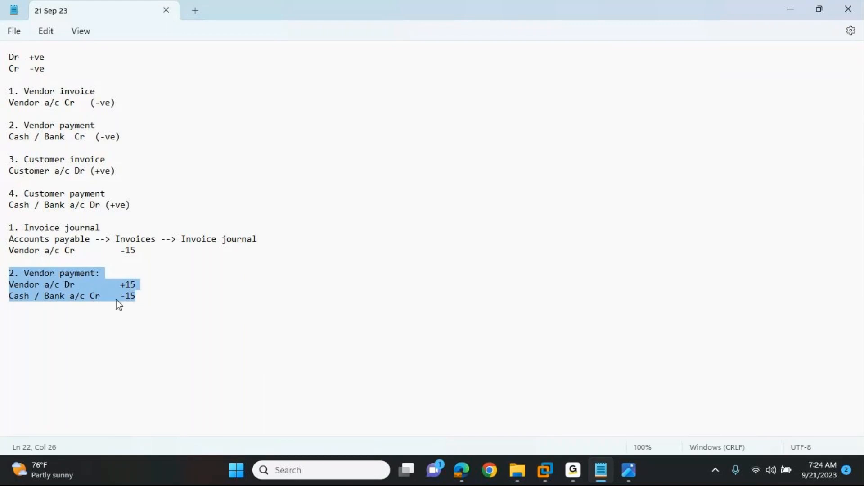
left_click_drag(145, 295, 3, 274)
left_click(148, 296)
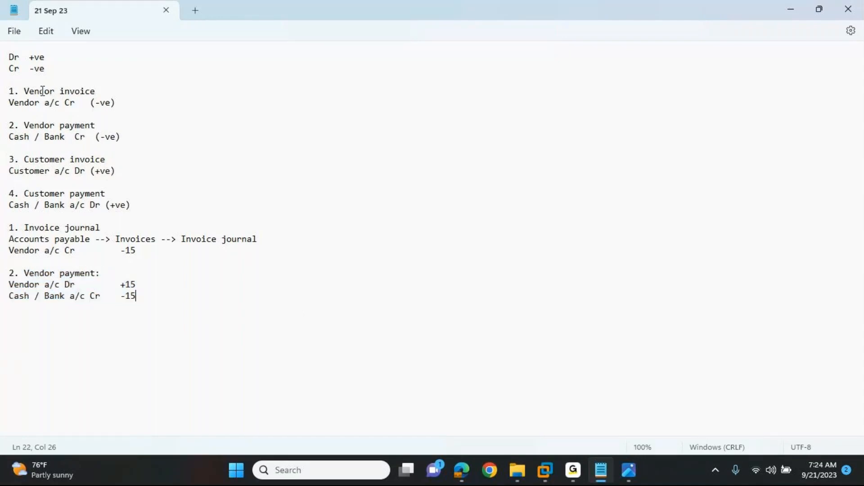
left_click(110, 273)
key("Return")
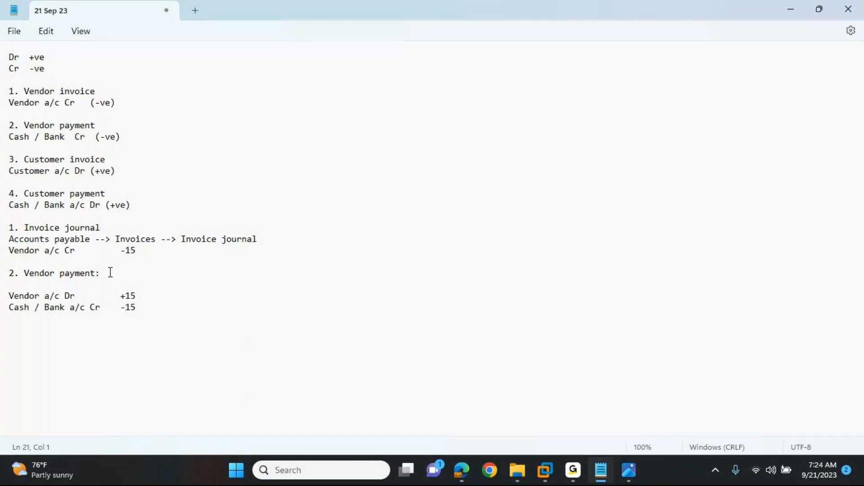
type("Accounts payable --> Payment ")
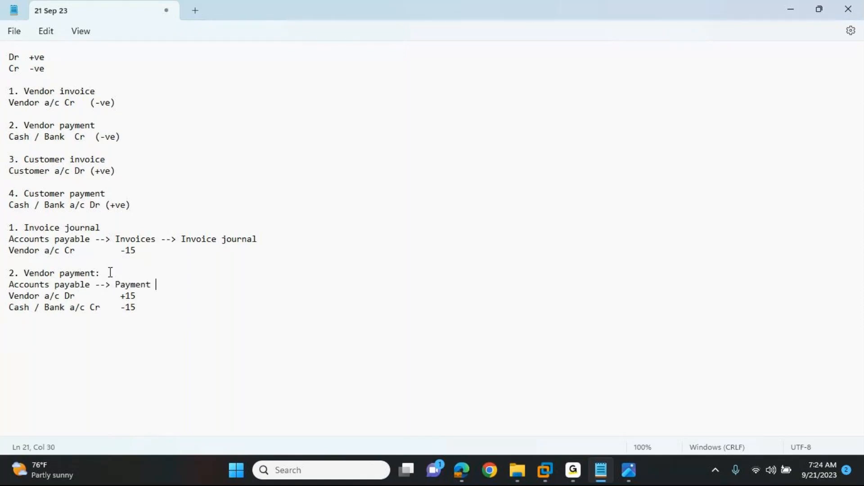
type("--> Vendor payment")
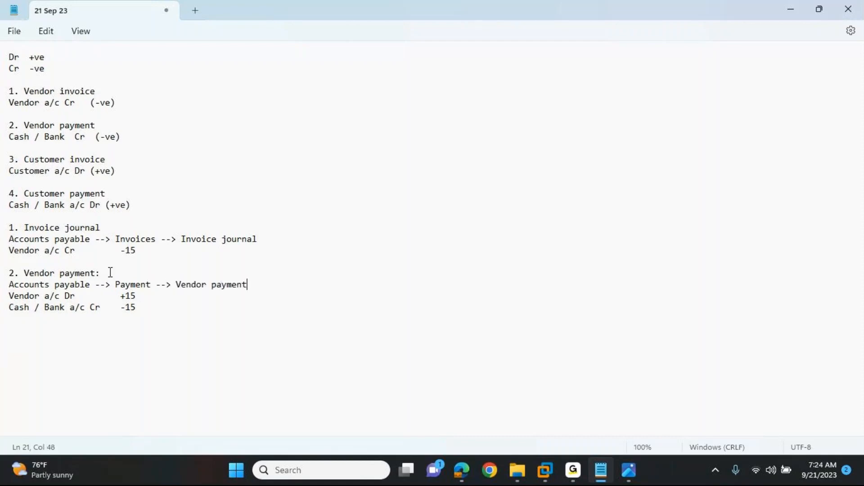
key("ctrl+s")
Step: Switch to Dynamics 365, open the Vendor payment journal page from the Accounts payable payments, and return to the notes
key("alt+Tab")
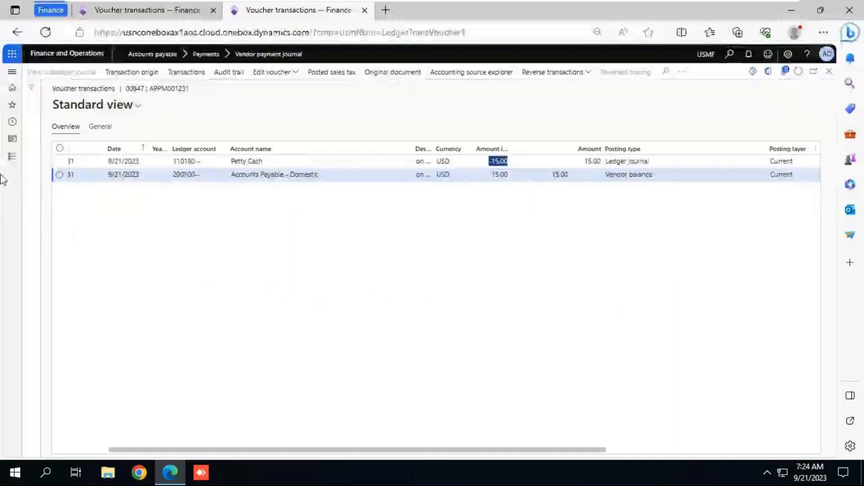
left_click(16, 157)
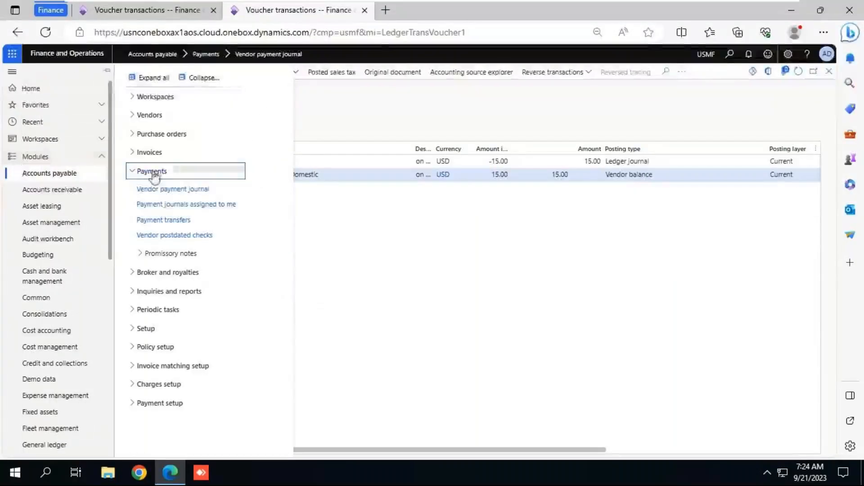
left_click(163, 189)
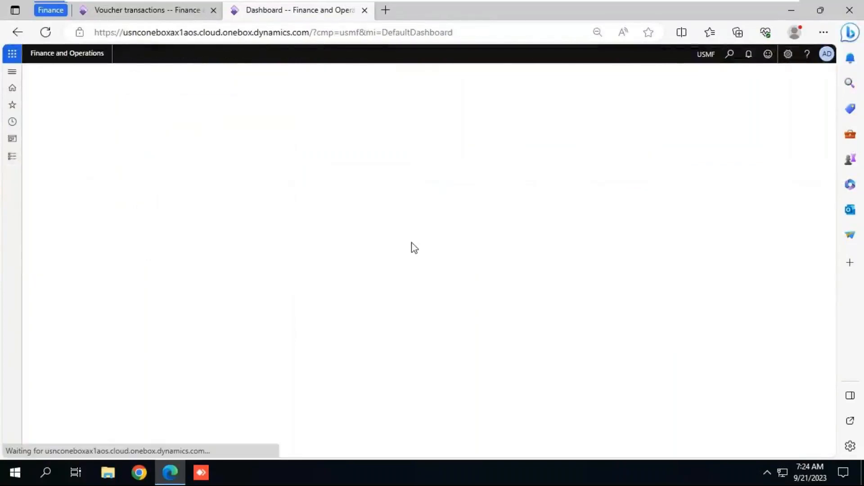
left_click(692, 3)
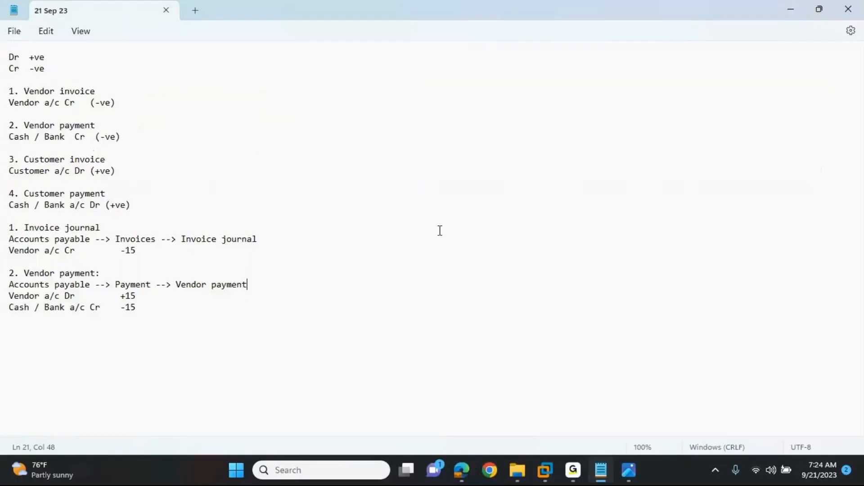
Step: Correct "Payment" to "Payments" in the vendor payment navigation path and save the notes
left_click(151, 284)
type("s")
left_click(187, 326)
key("ctrl+s")
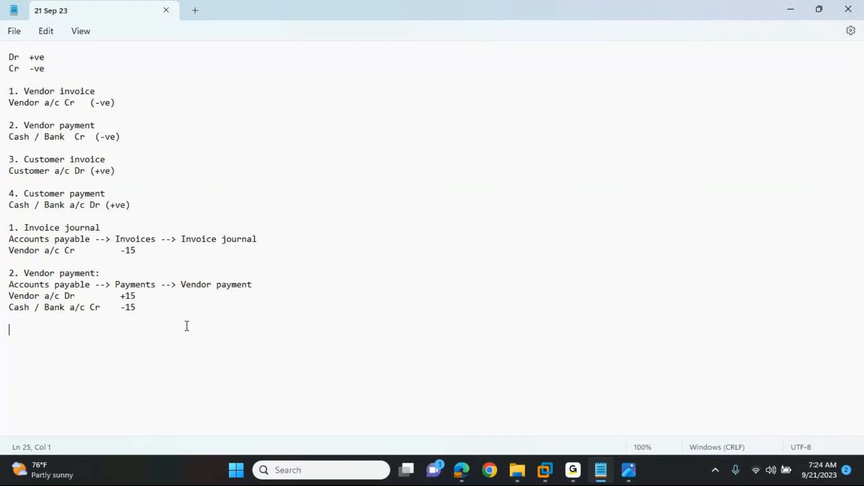
key("alt+Tab")
key("alt+Tab")
key("Tab")
key("Escape")
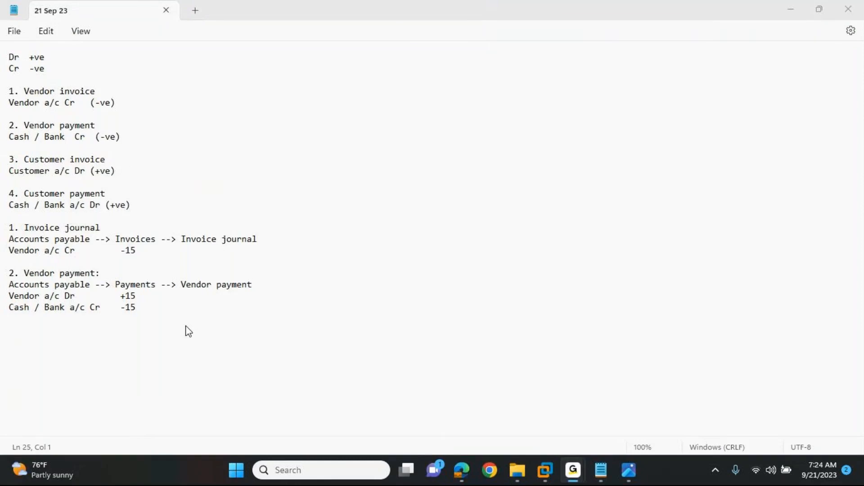
key("alt+Tab")
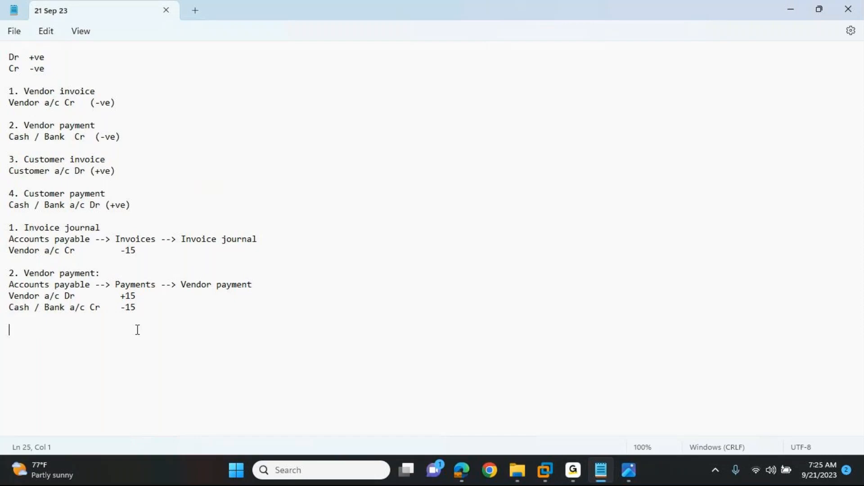
Step: Add the heading "3. Customer invoice:" below the vendor payment entries in the notes
left_click(151, 310)
left_click(75, 238)
left_click(155, 302)
key("Return")
key("Return")
type("3. Customer invoice:")
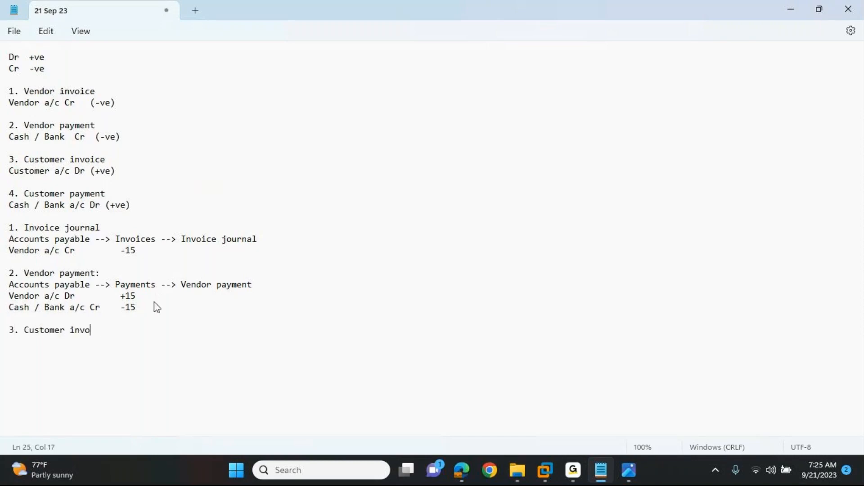
Step: Add the line "Free text invoice:" under the customer invoice heading and save the notes
key("Return")
type("Free text invoice:")
key("Return")
key("ctrl+s")
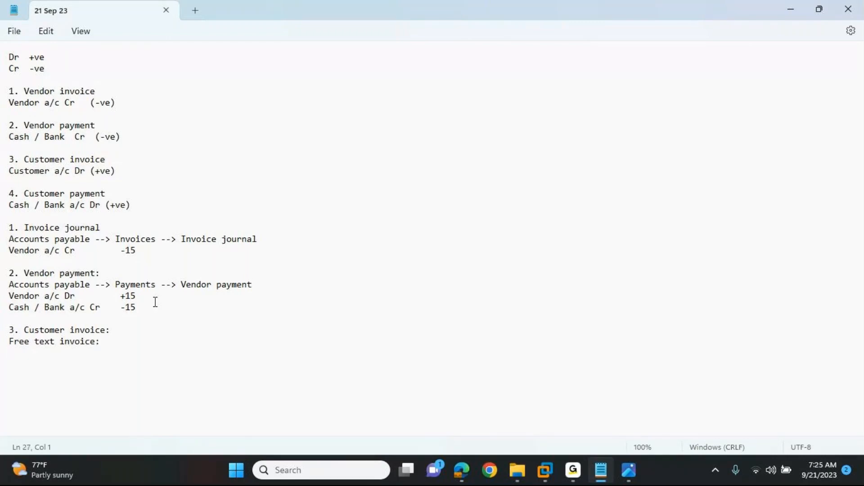
Step: Switch to Dynamics 365, open All free text invoices from the Accounts receivable invoices, and dismiss the address warning
key("alt+Tab")
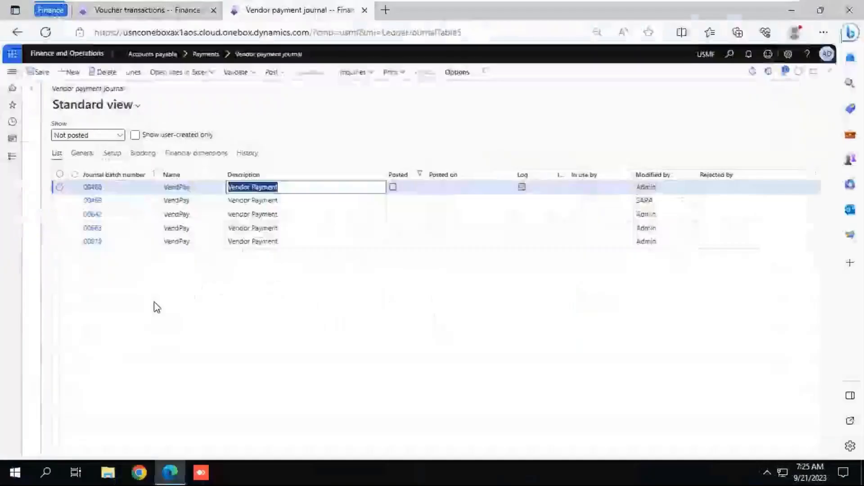
left_click(180, 10)
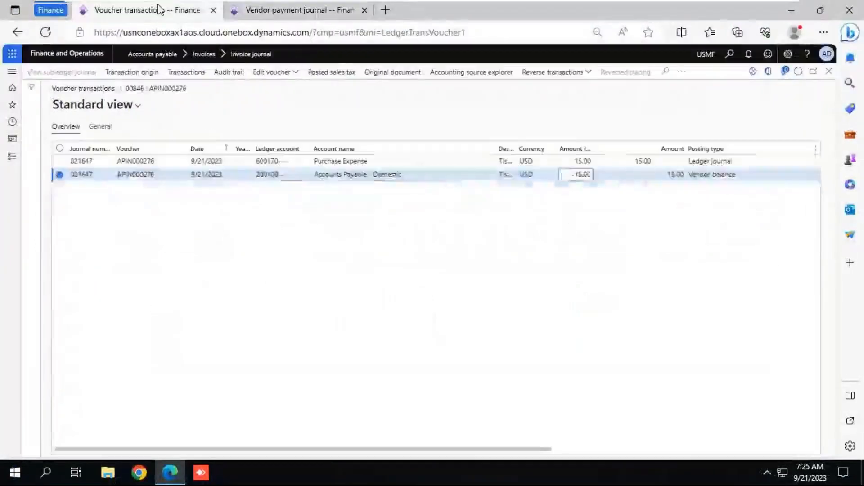
left_click(12, 157)
left_click(54, 192)
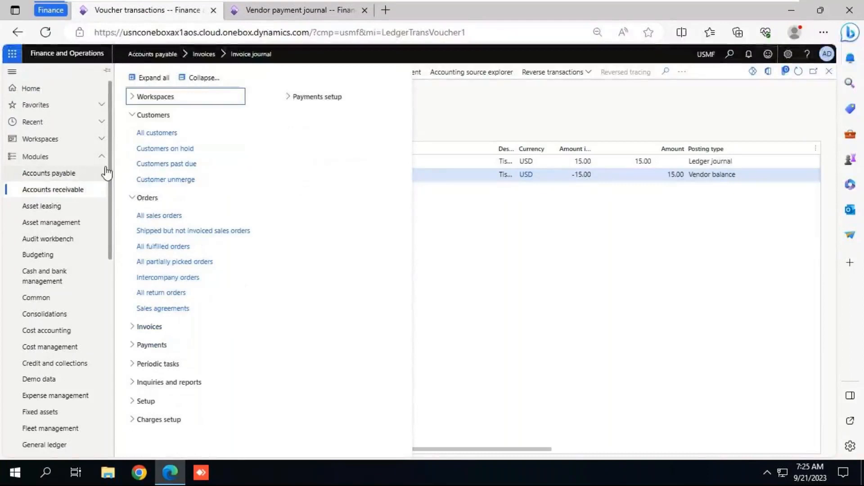
left_click(202, 79)
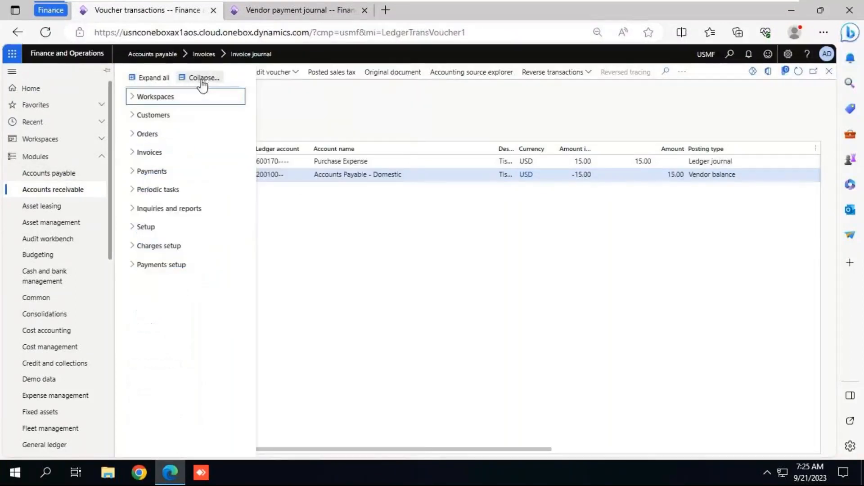
left_click(155, 154)
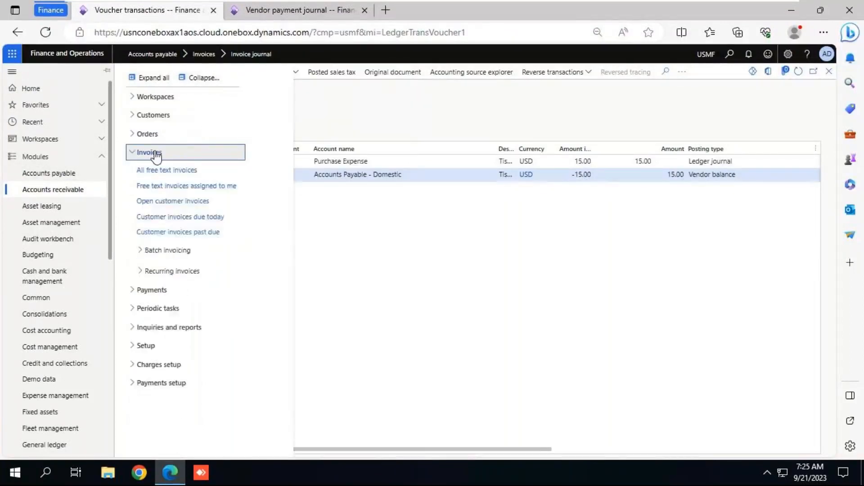
left_click(160, 173)
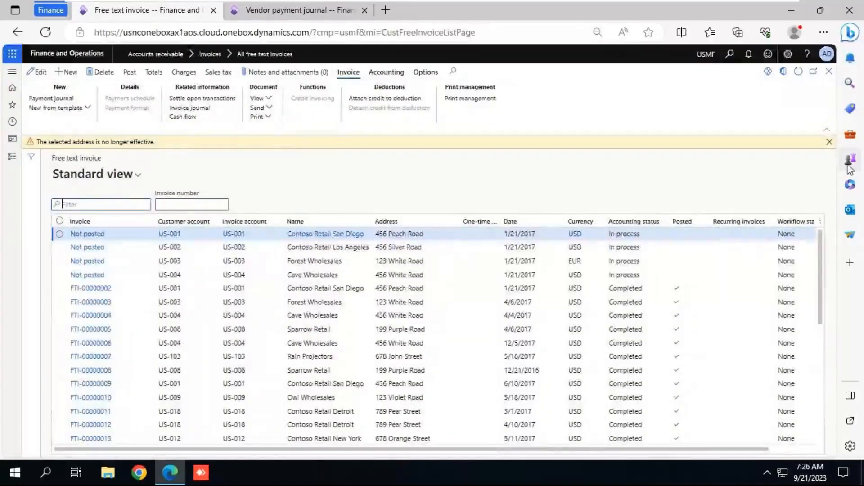
left_click(830, 143)
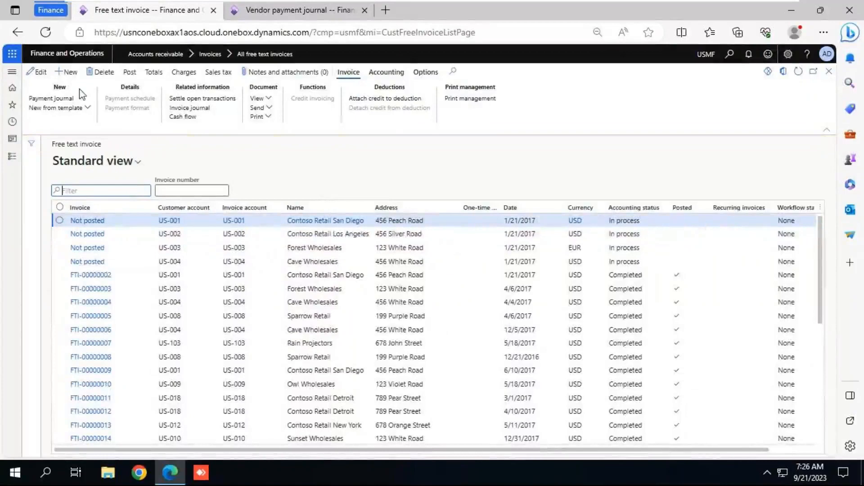
Step: Create a new free text invoice for customer account 1004
left_click(70, 74)
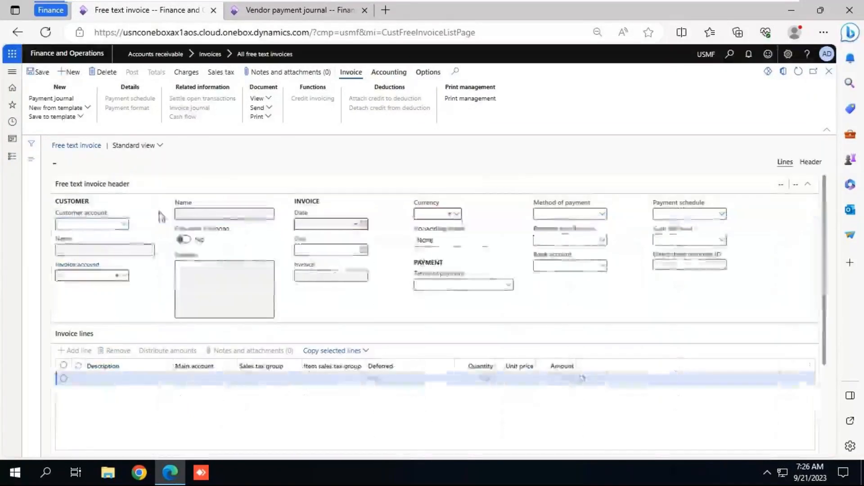
left_click(124, 224)
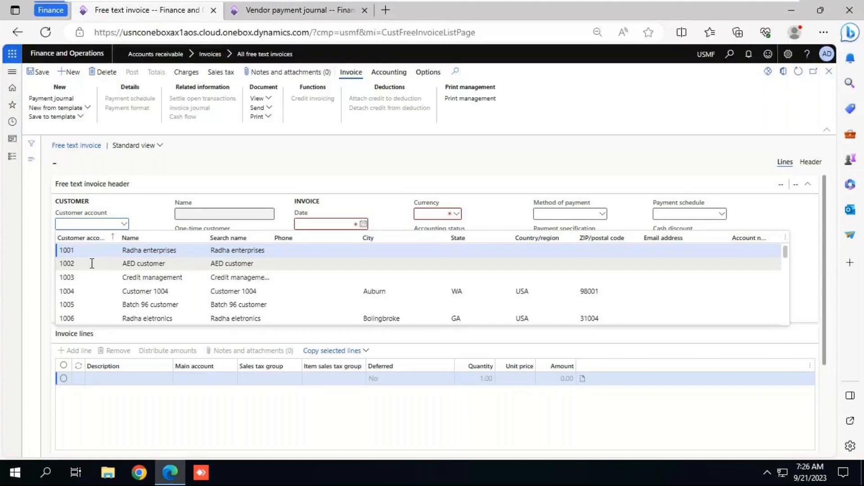
left_click(88, 295)
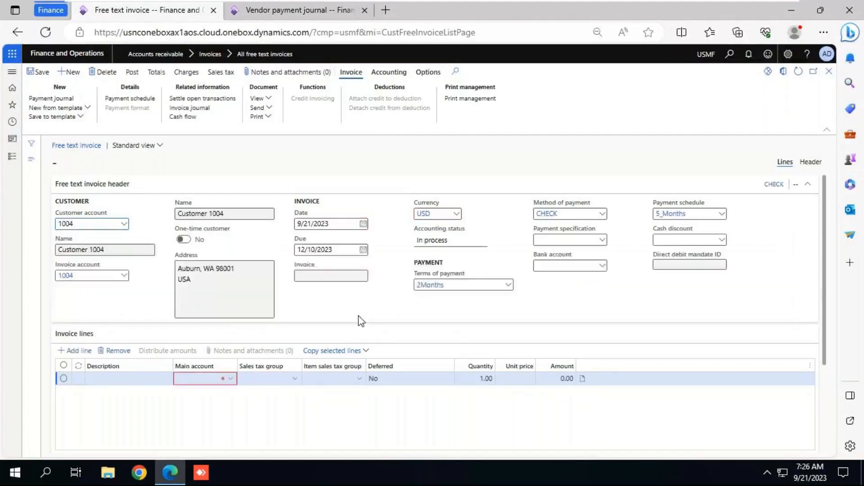
Step: Set the invoice line's main account to 401200 Service Revenues and its unit price to 20
left_click(231, 379)
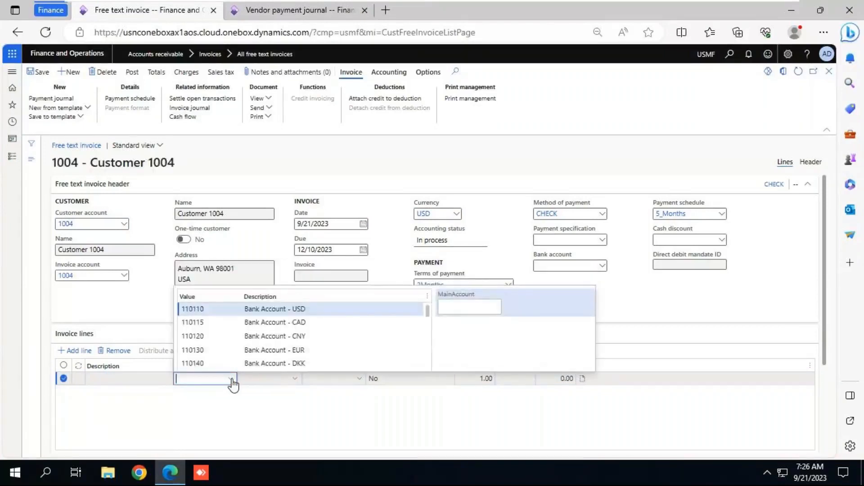
type("4")
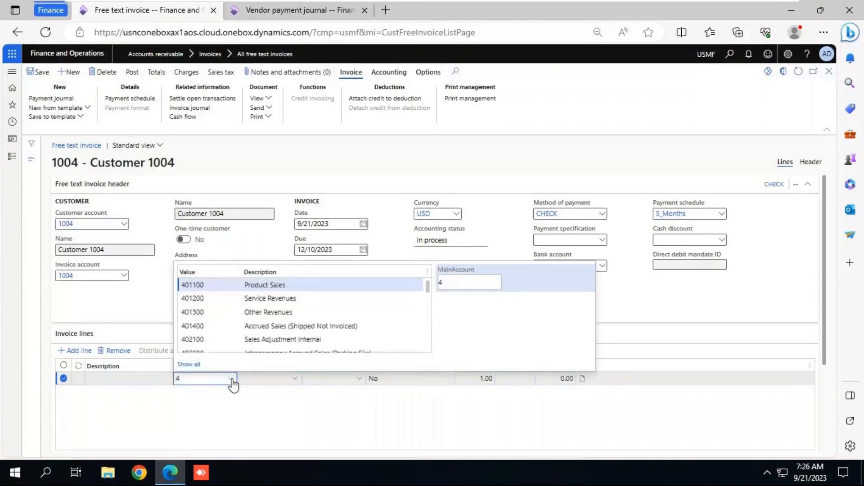
left_click(231, 298)
left_click(517, 379)
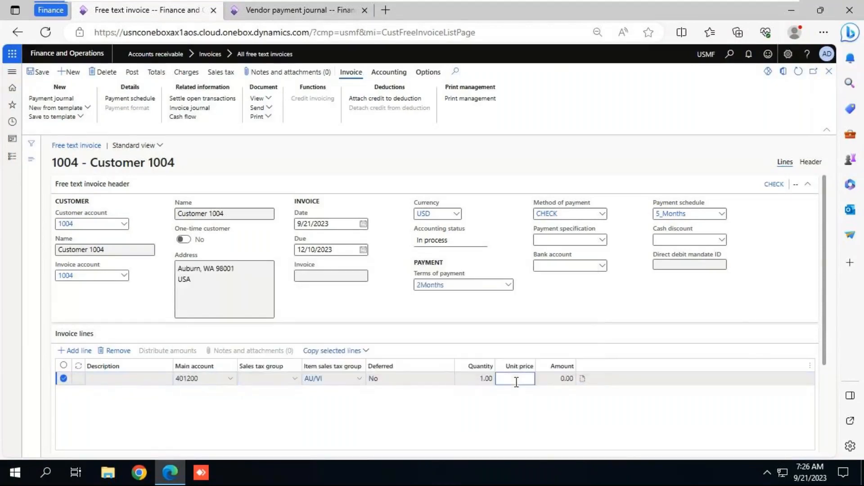
type("20")
key("Tab")
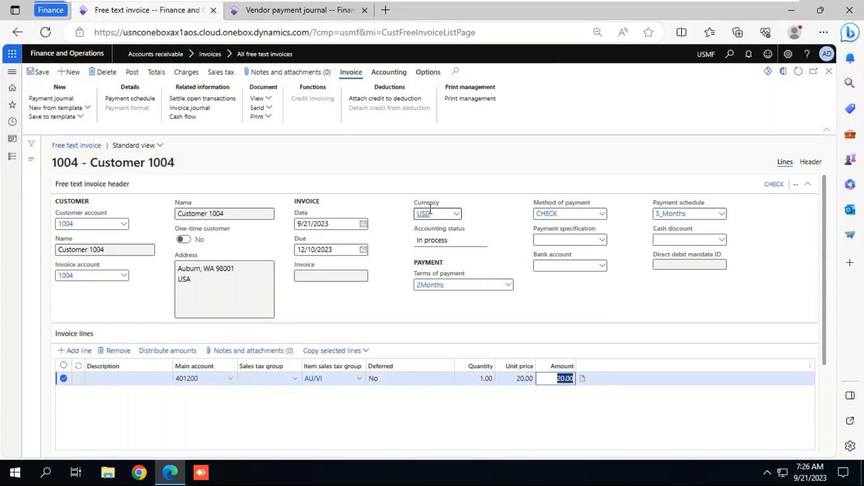
Step: Switch to the notes and start the path "Accounts receivable --> Invoices -->" below "Free text invoice:", checking the page path in Dynamics 365
mouse_move(430, 209)
left_click(750, 5)
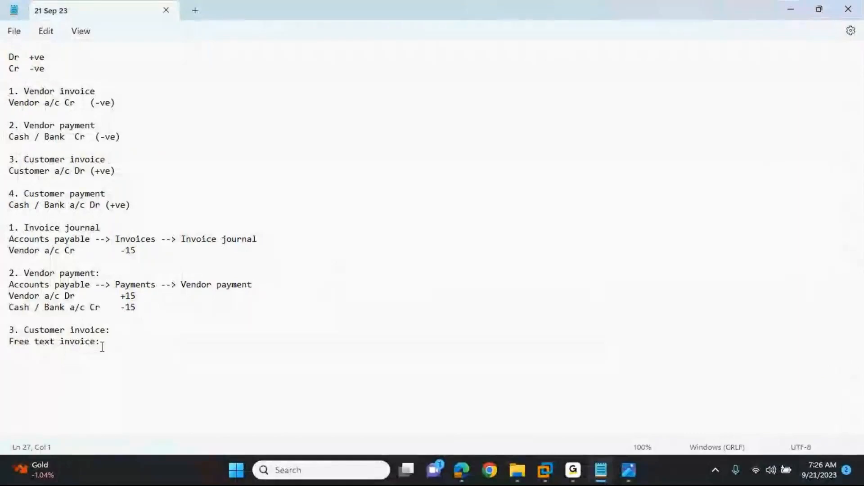
key("alt+Tab")
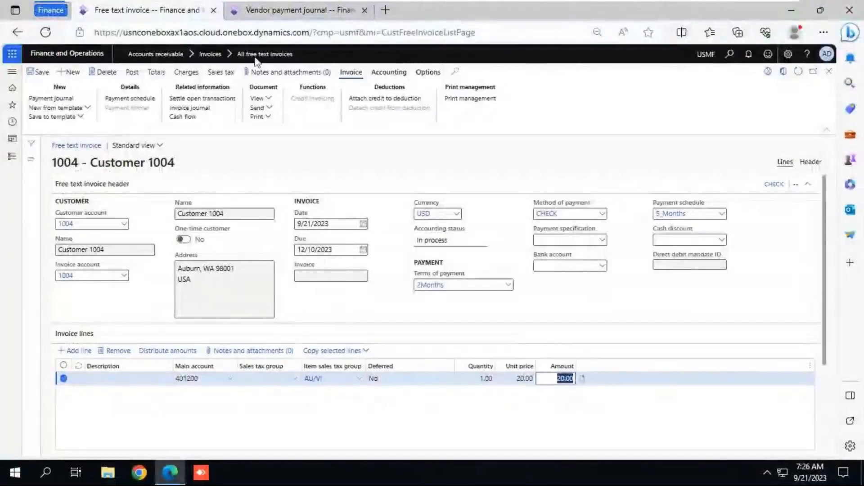
left_click(576, 4)
type("Accounts receiv")
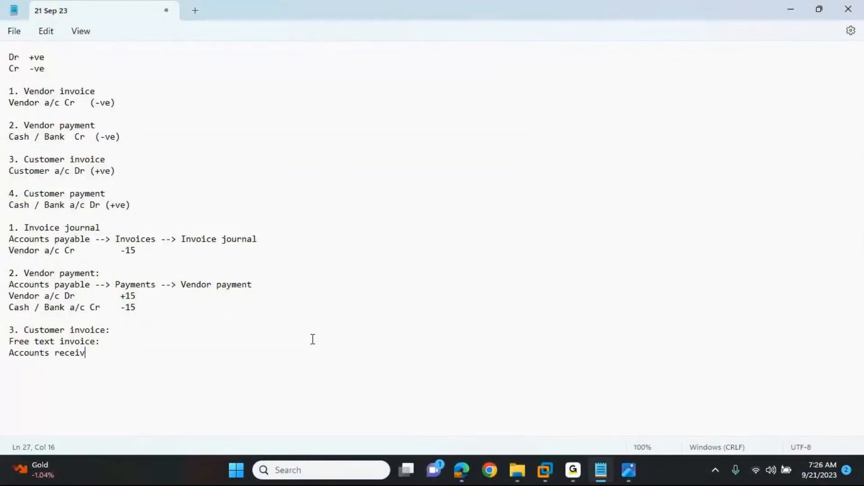
type("able --> Invoices --> All")
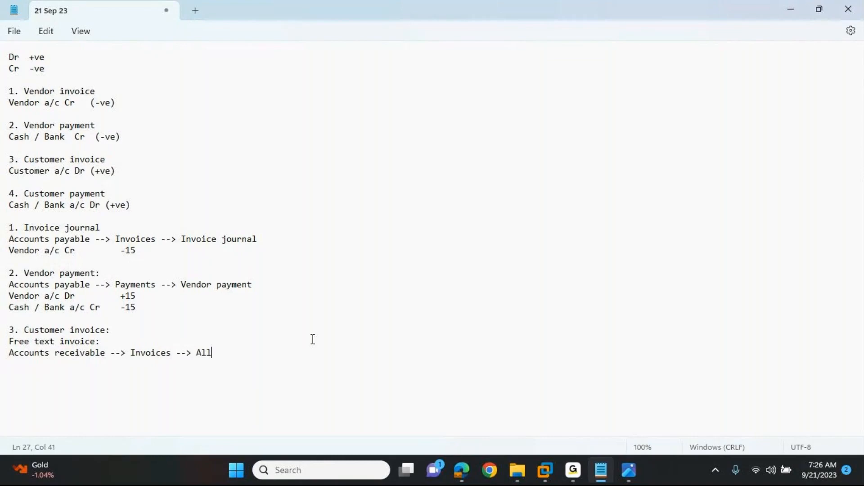
Step: Check the page name in Dynamics 365 and complete the notes path with "All free text invoices", followed by a new line
key("BackSpace")
key("BackSpace")
key("BackSpace")
key("alt+Tab")
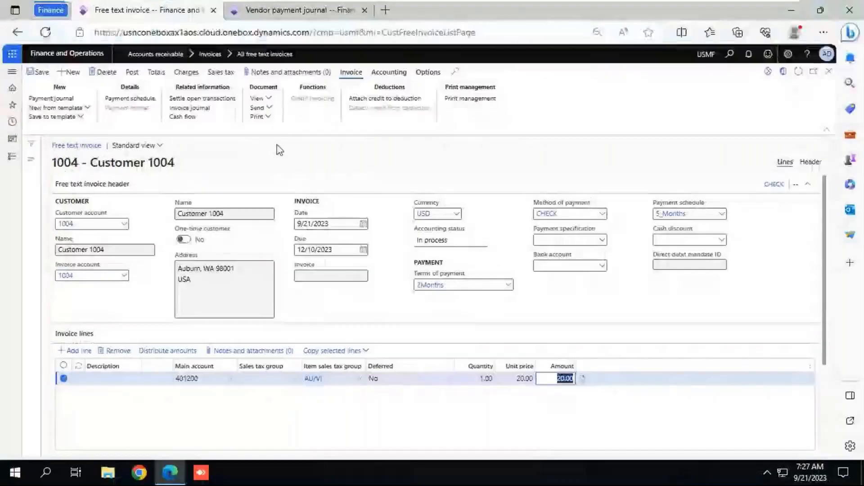
key("alt+Tab")
type("All fr")
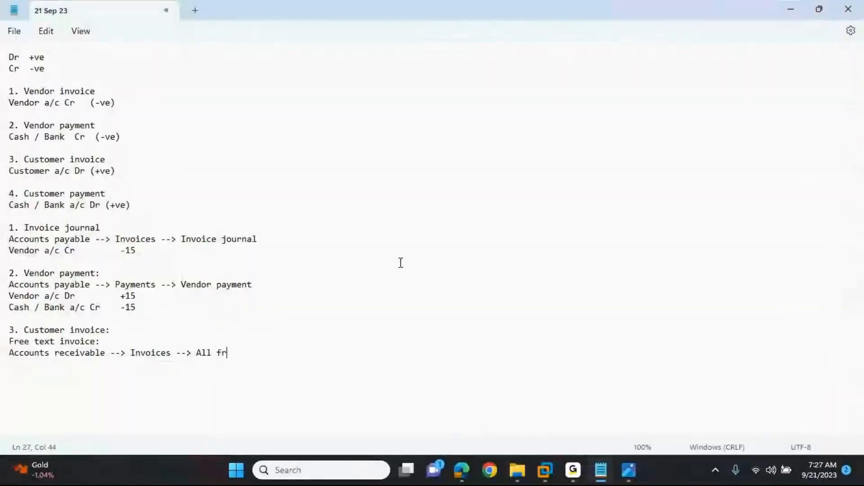
type("ee text invoices")
key("Return")
key("Return")
key("BackSpace")
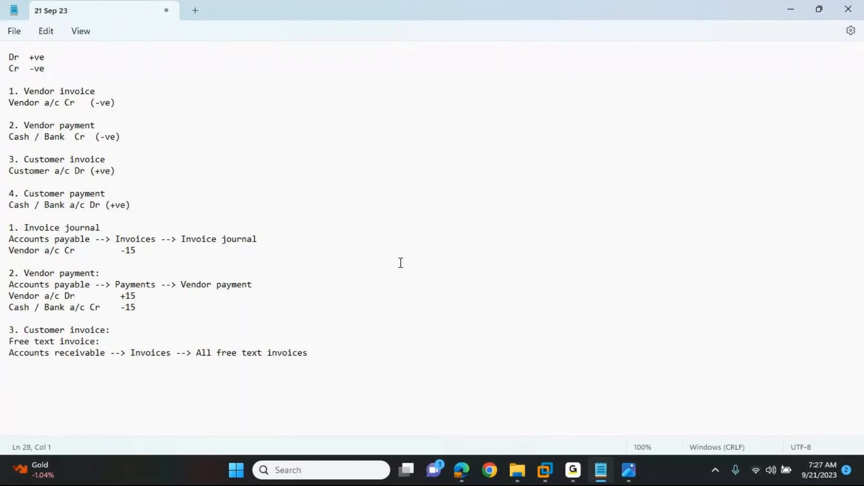
Step: Add "Customer a/c Dr" below the free text invoice path and save the notes
type("Custoemr")
key("BackSpace")
key("BackSpace")
key("BackSpace")
key("BackSpace")
type("mer a/c Dr")
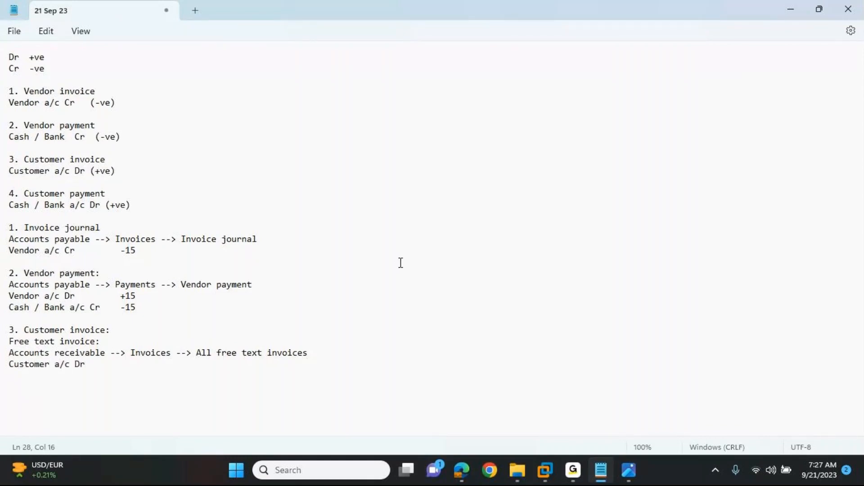
key("ctrl+s")
Step: Switch to Dynamics 365, try to post the free text invoice for customer 1004, and examine the detailed posting messages
key("alt+Tab")
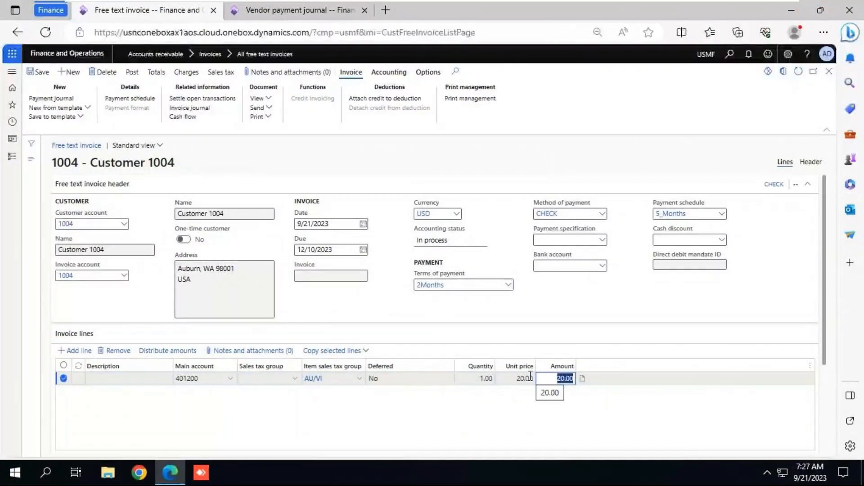
left_click(131, 75)
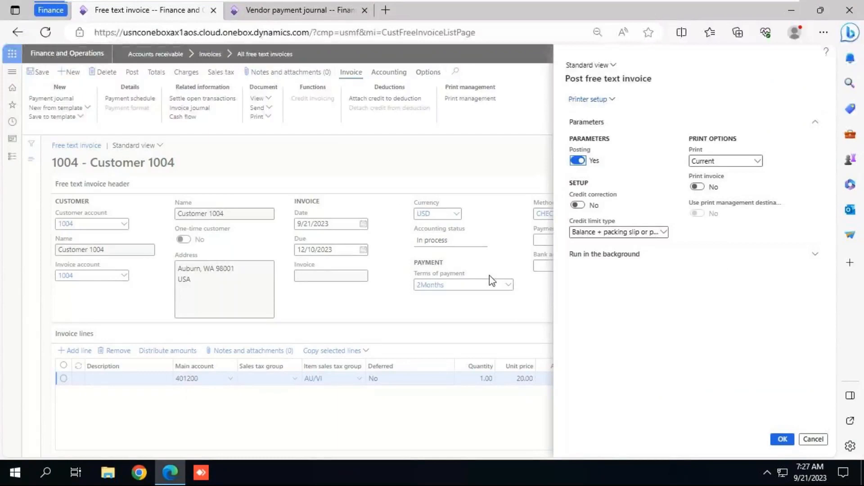
left_click(783, 439)
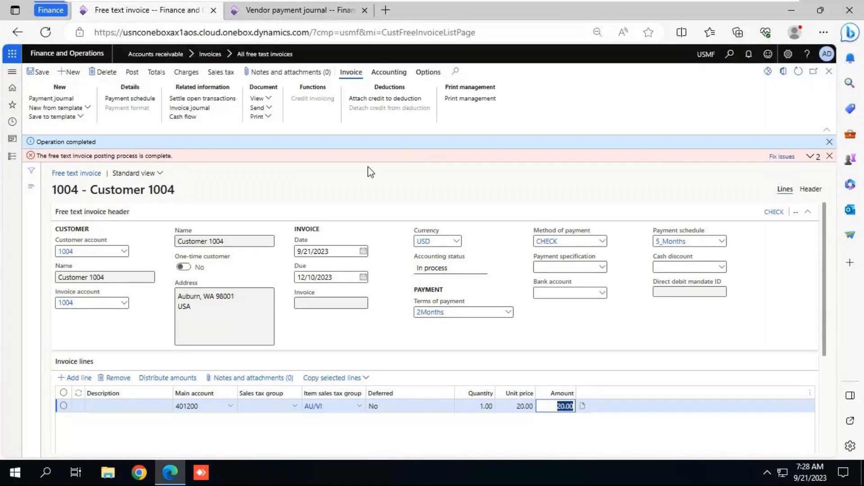
left_click(814, 158)
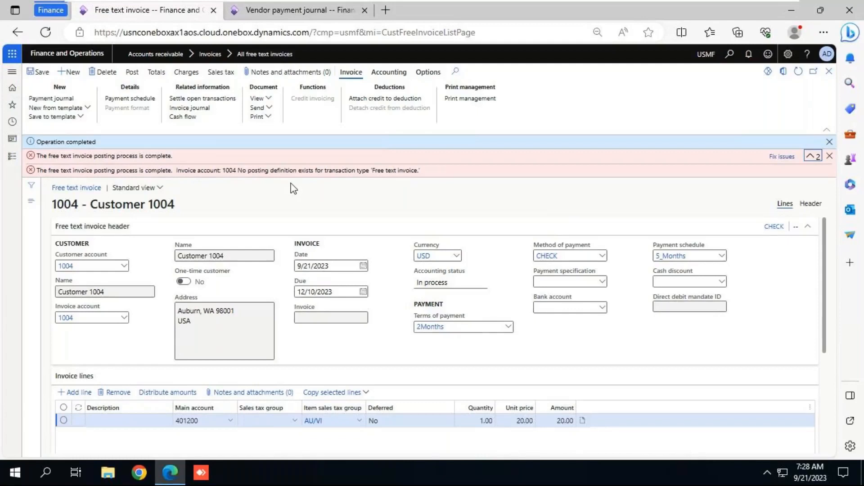
left_click(222, 111)
key("Escape")
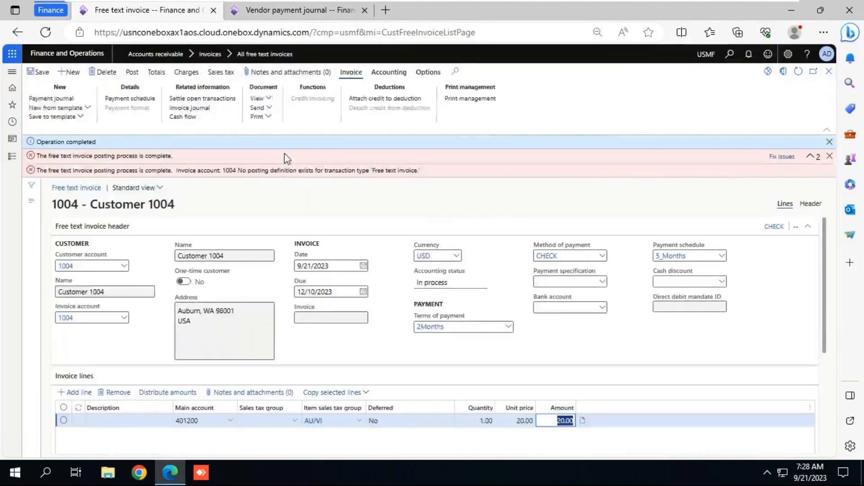
Step: Duplicate the free text invoice page in a second browser tab
right_click(183, 10)
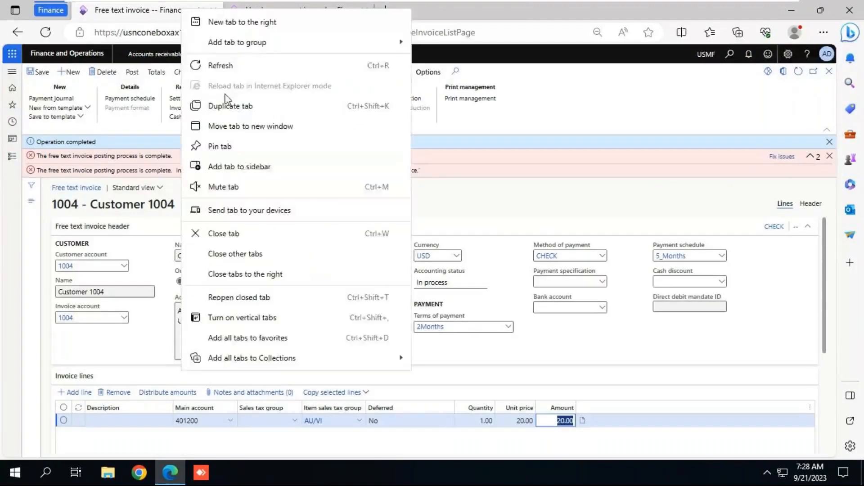
left_click(216, 50)
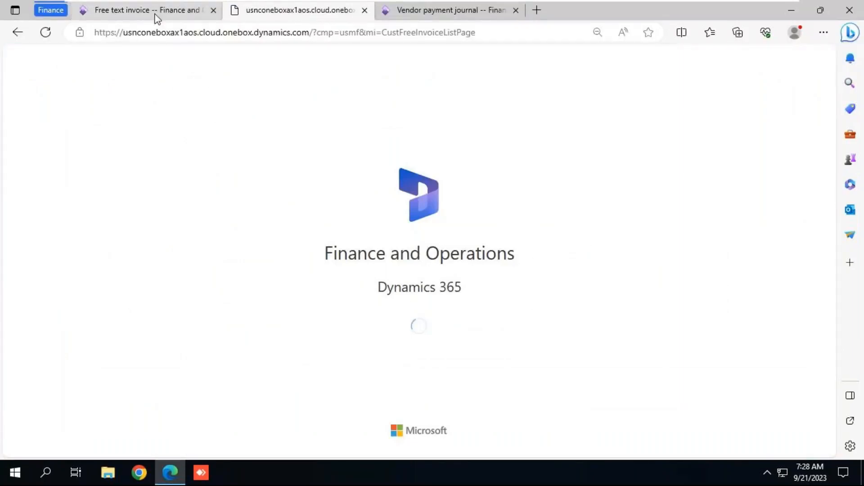
left_click(155, 18)
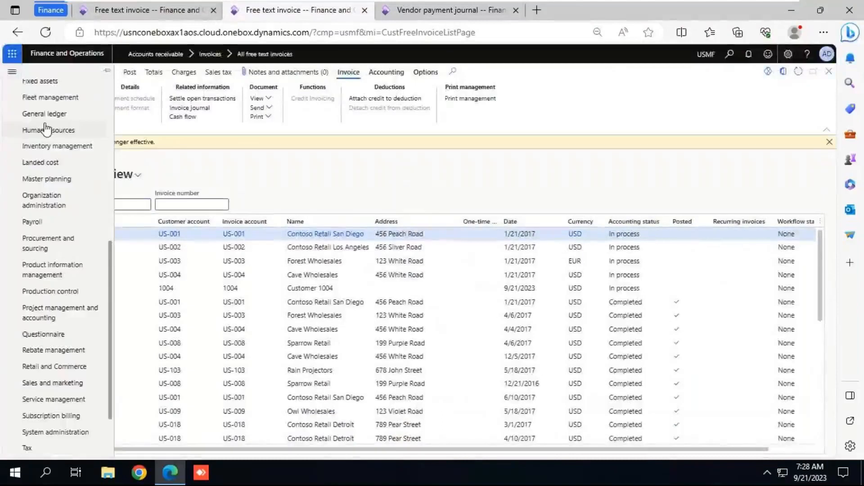
Step: Open the general ledger's Subledger journal entries not yet transferred page and check it for pending entries
left_click(45, 114)
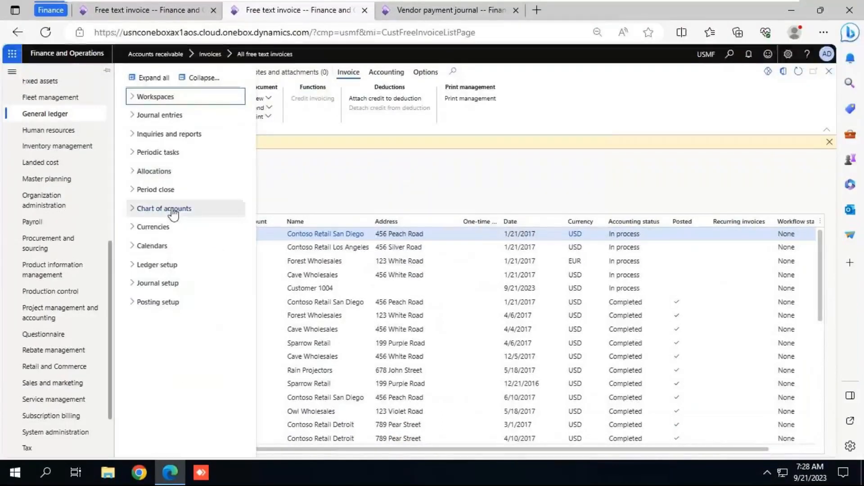
left_click(157, 153)
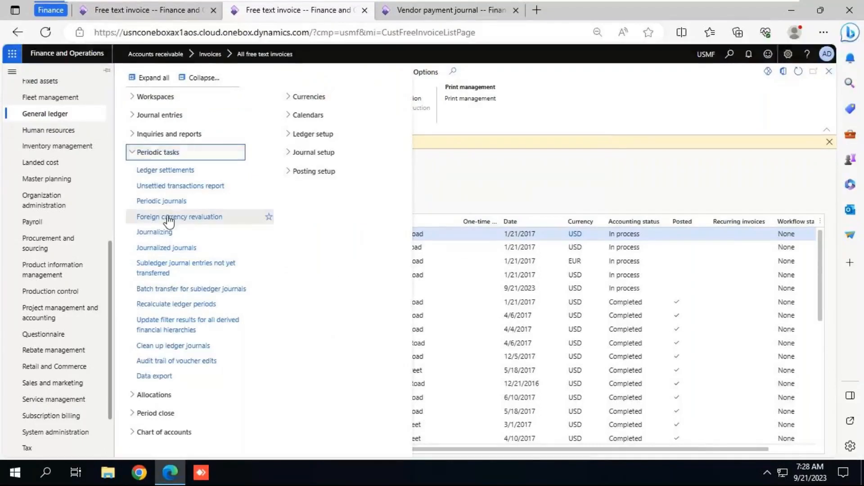
left_click(175, 263)
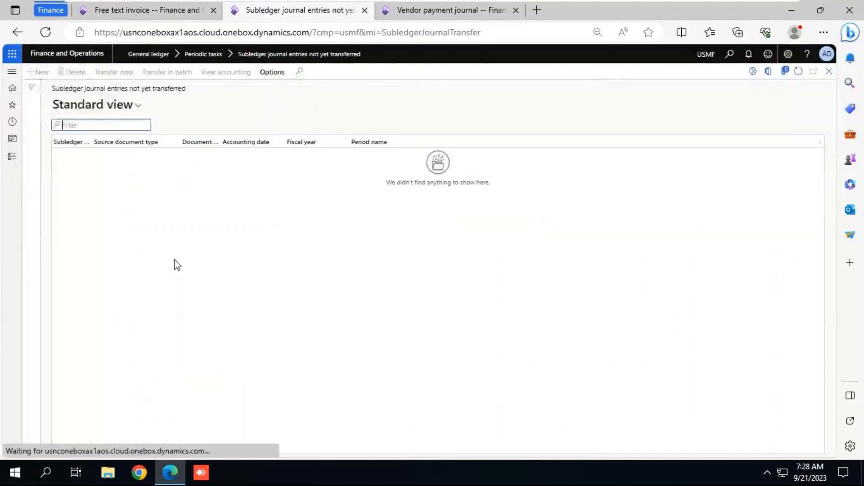
left_click(158, 13)
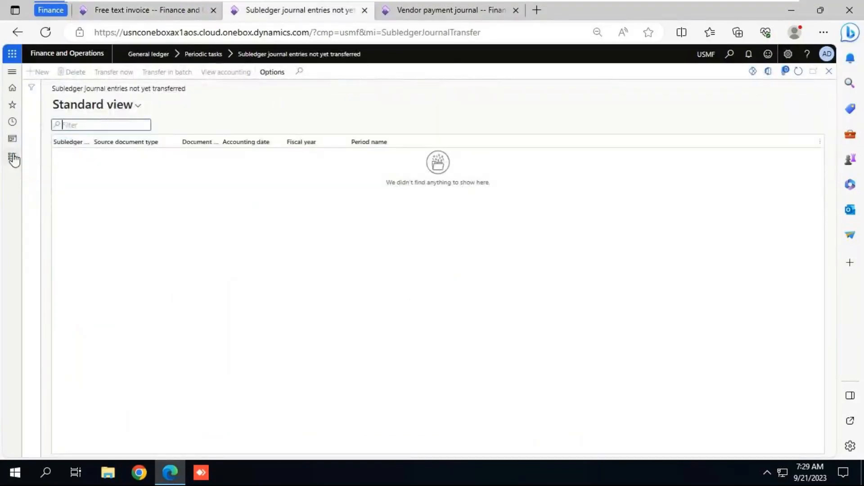
Step: Turn off "Use posting definitions" in the General ledger parameters, confirm the change and close the parameters page
left_click(12, 157)
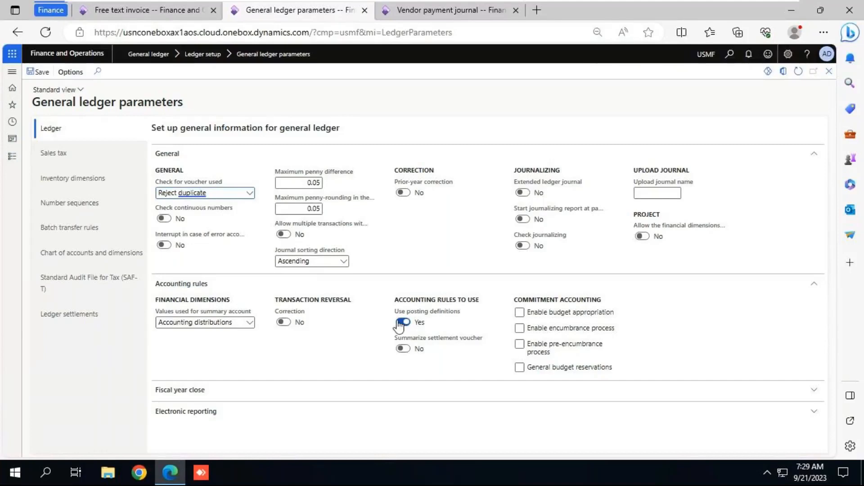
left_click(402, 322)
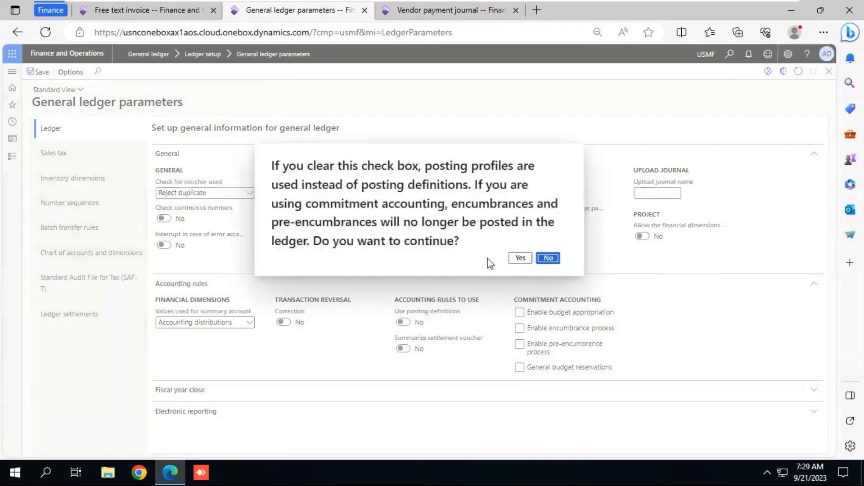
left_click(521, 258)
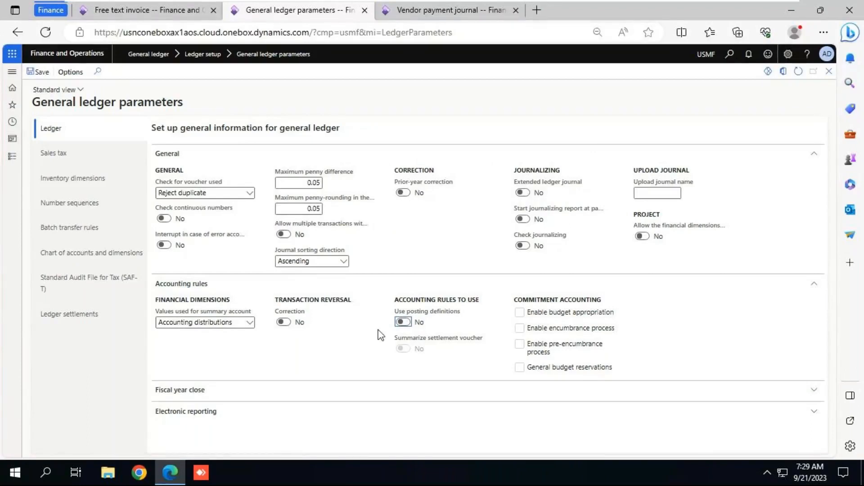
left_click(829, 72)
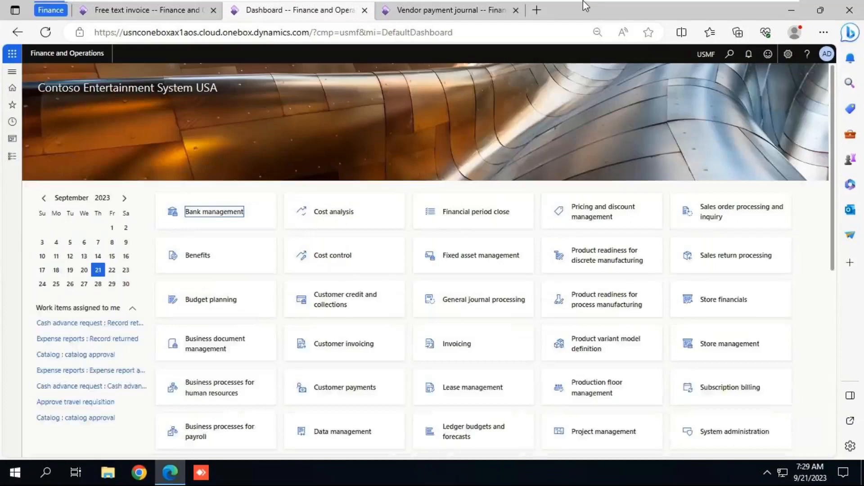
Step: Switch to File Explorer and open the "7AM B100 Fin" folder inside Training
left_click(584, 3)
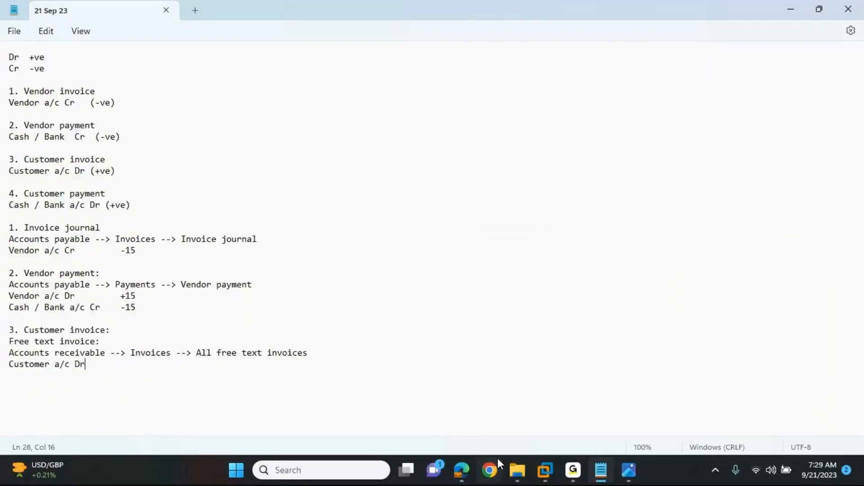
left_click(518, 470)
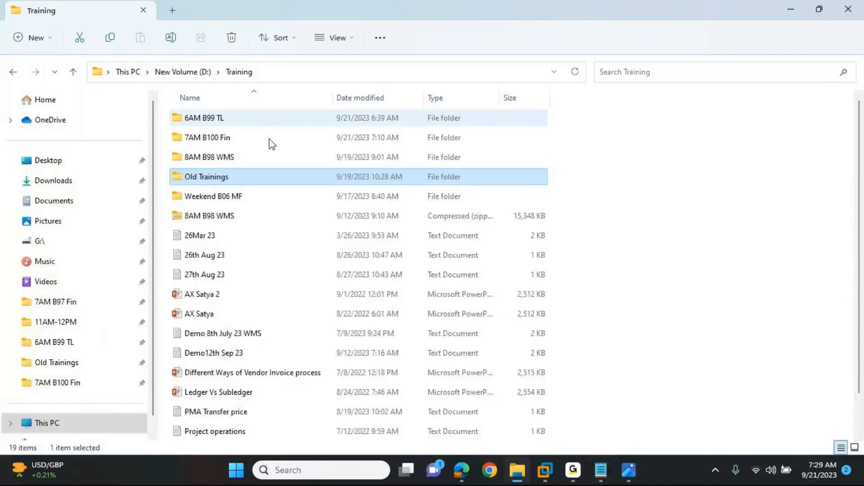
double_click(269, 139)
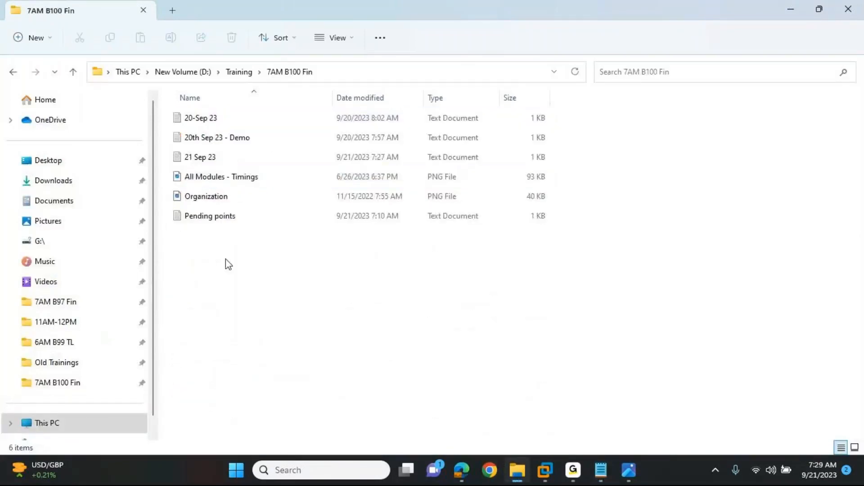
right_click(226, 259)
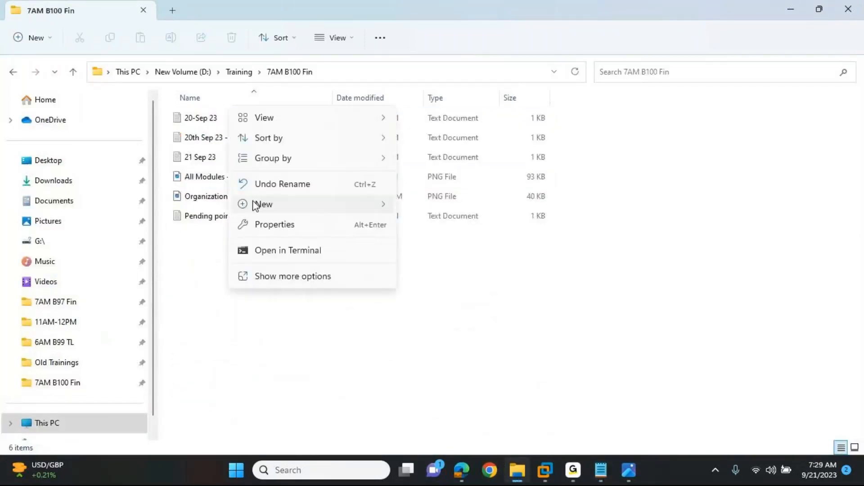
mouse_move(256, 205)
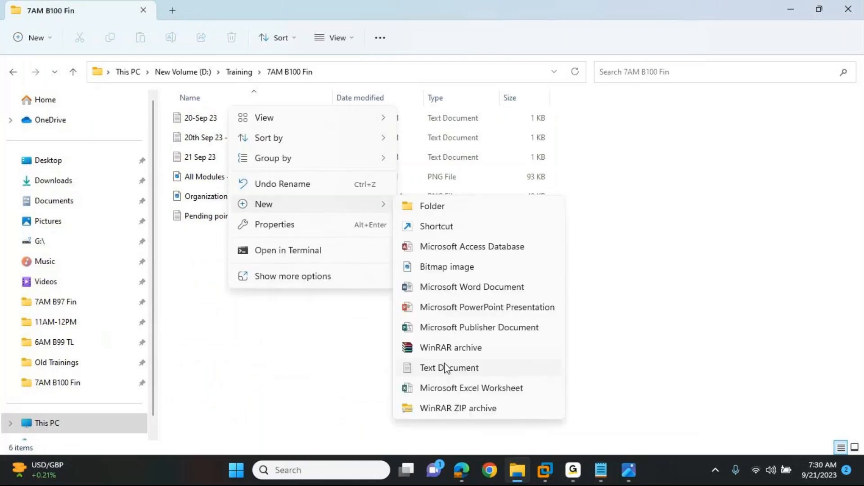
left_click(444, 365)
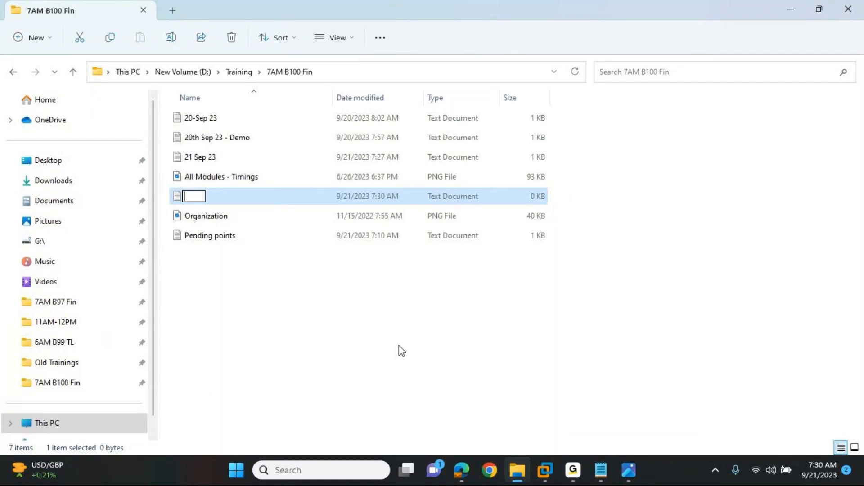
left_click(178, 198)
key("Delete")
Step: Add "Public sector" as a new last line in the Pending points text file, then save and close it
left_click(193, 217)
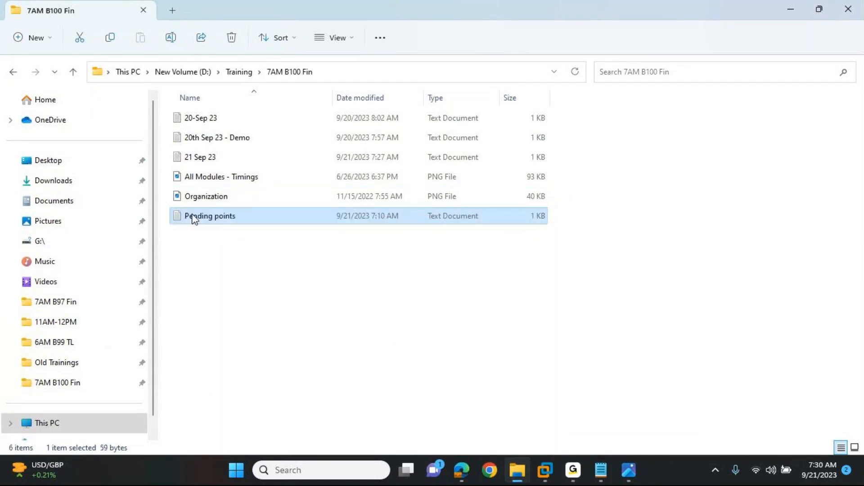
double_click(195, 220)
left_click(159, 74)
key("Return")
type("P")
type("ublic sector")
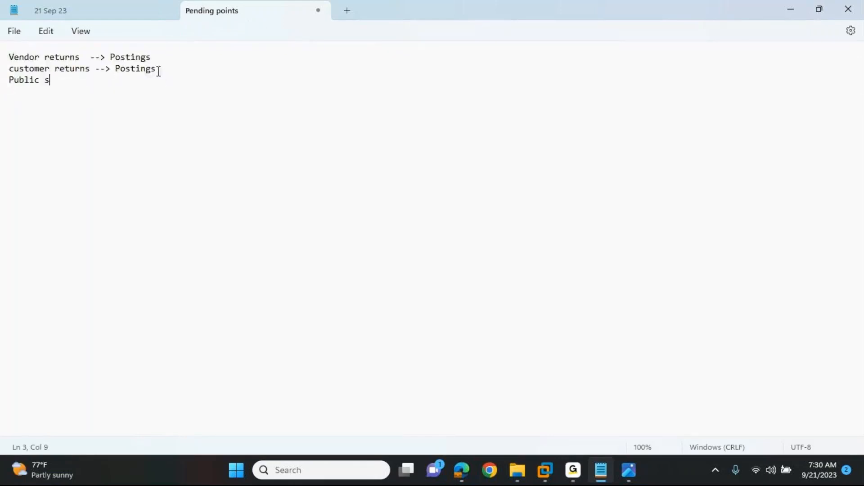
key("ctrl+s")
left_click(319, 10)
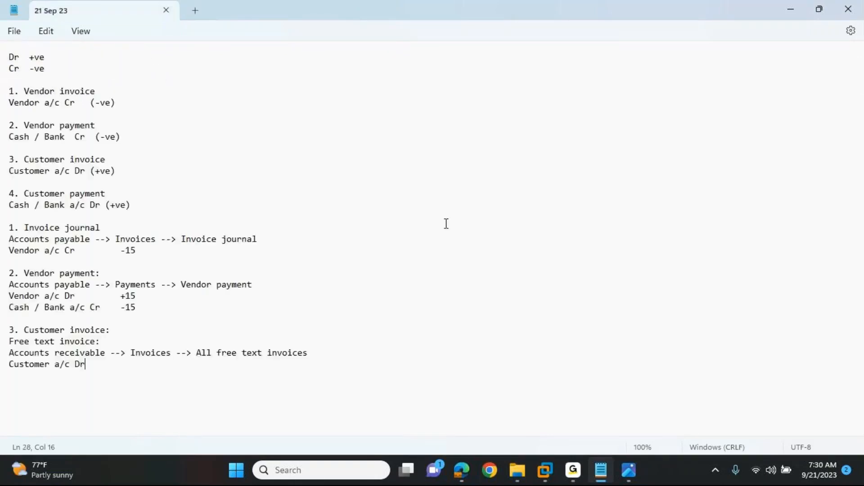
Step: Switch to Dynamics 365 and reopen the General ledger parameters to review the "Use posting definitions" setting
key("alt+Tab")
key("alt+Tab")
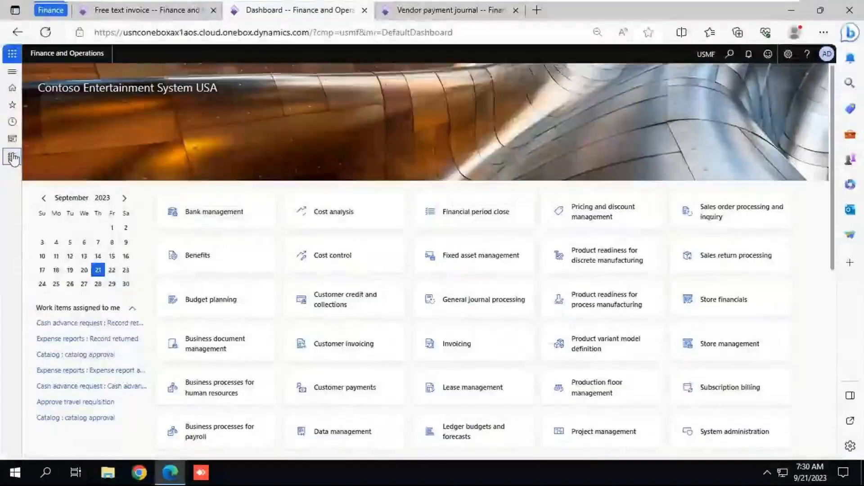
left_click(13, 158)
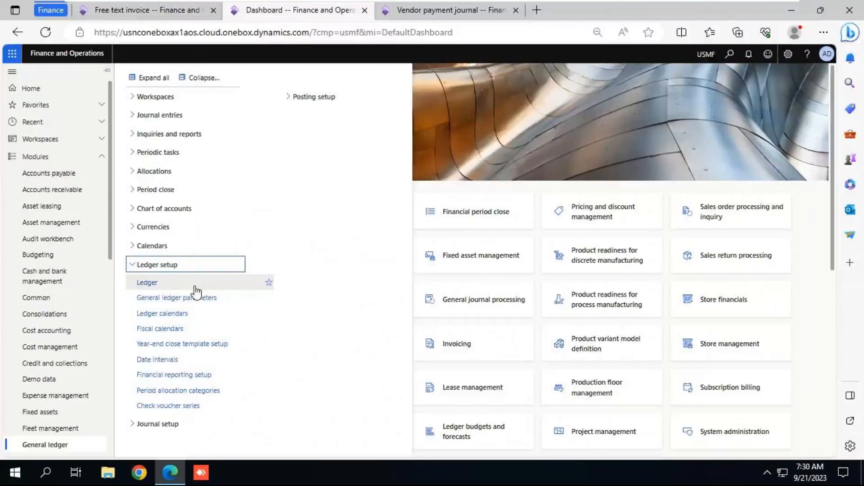
left_click(195, 287)
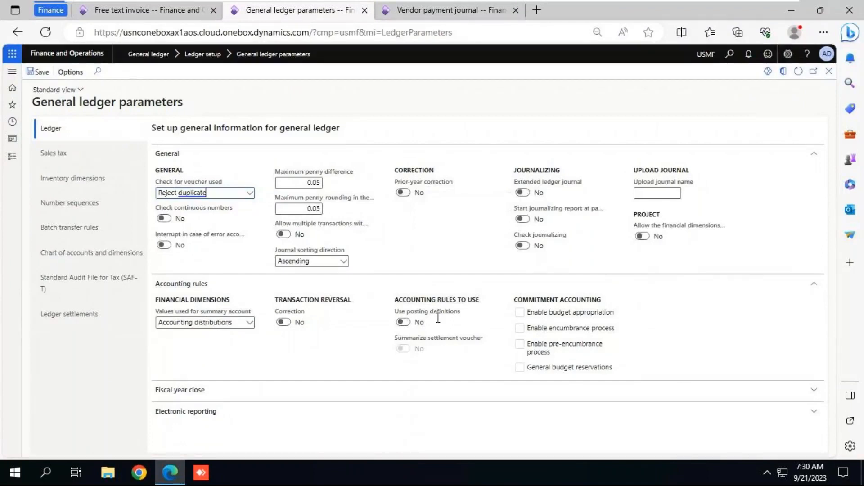
Step: Examine the free text invoice's posting messages and its voucher transactions through the invoice journal, then close these pages back to the invoice list
left_click(183, 12)
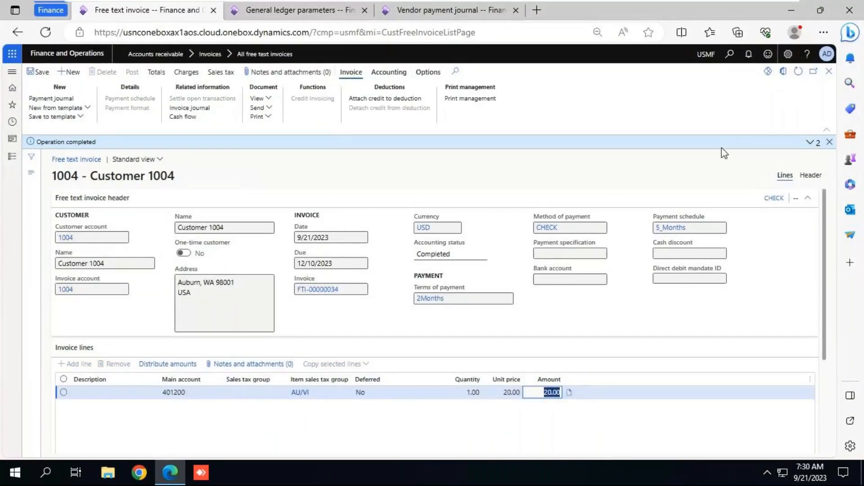
left_click(811, 143)
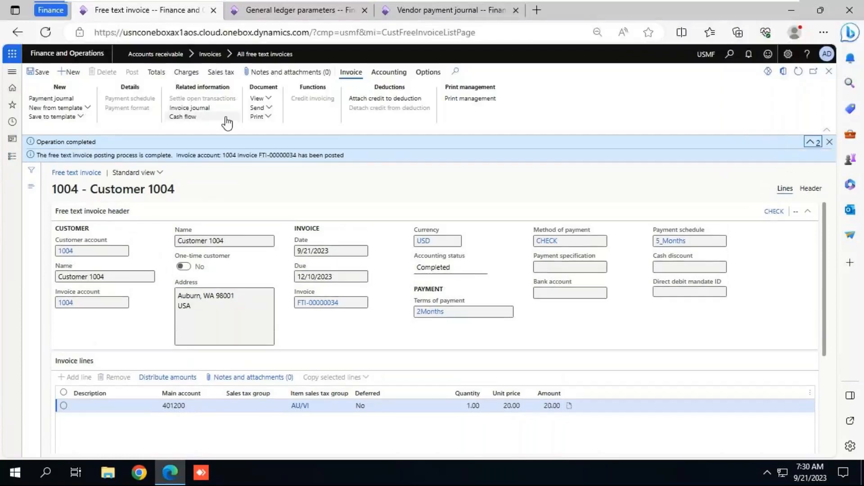
left_click(195, 109)
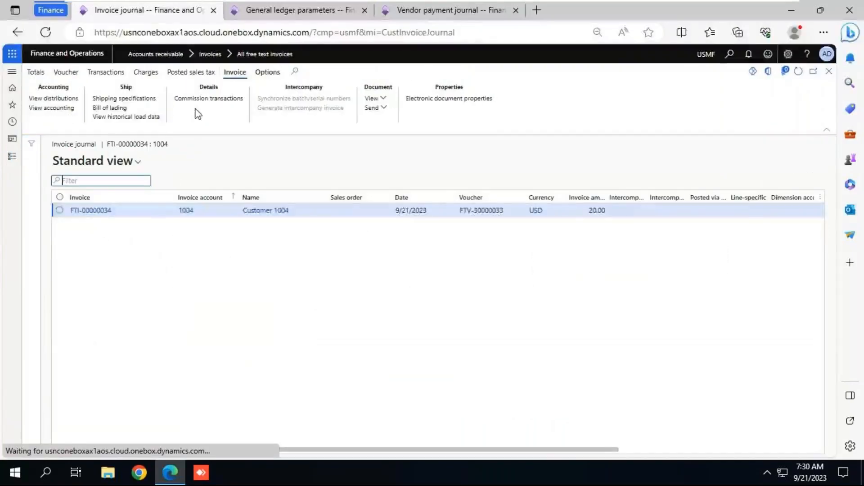
left_click(66, 75)
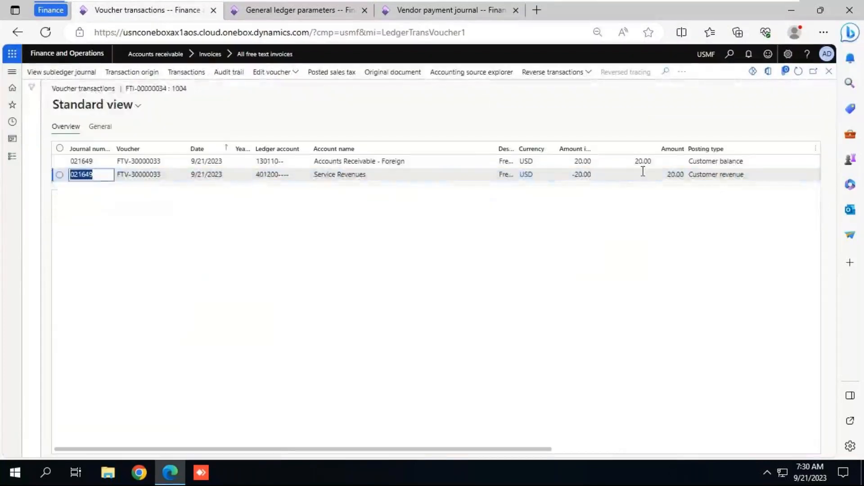
left_click(643, 161)
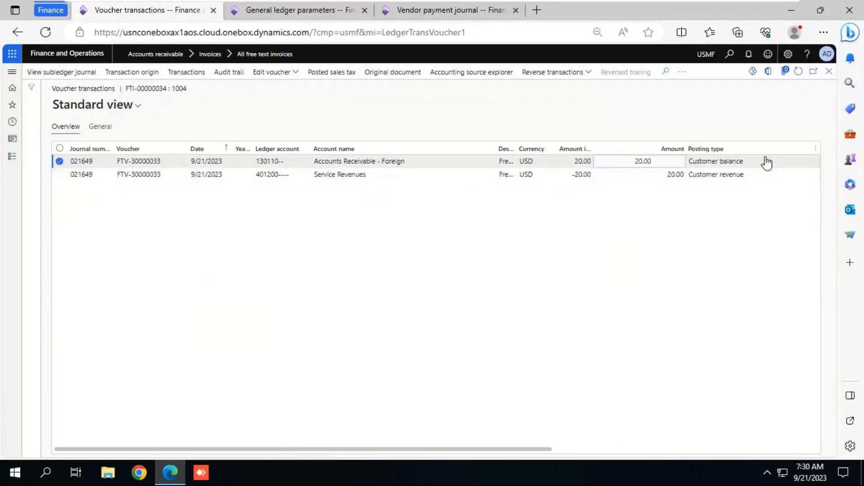
left_click(592, 161)
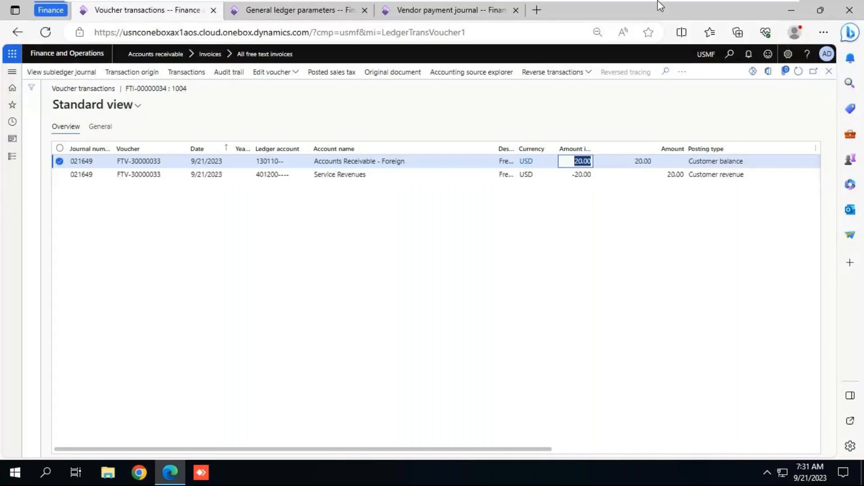
key("alt+Tab")
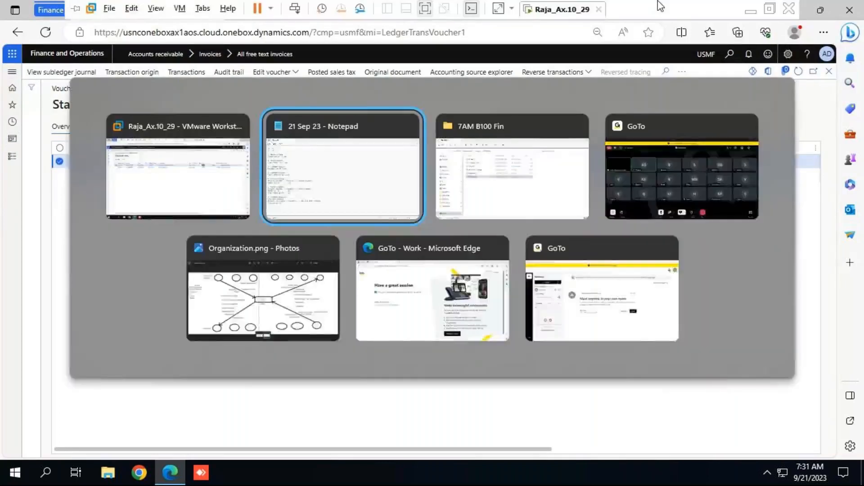
key("alt+Tab")
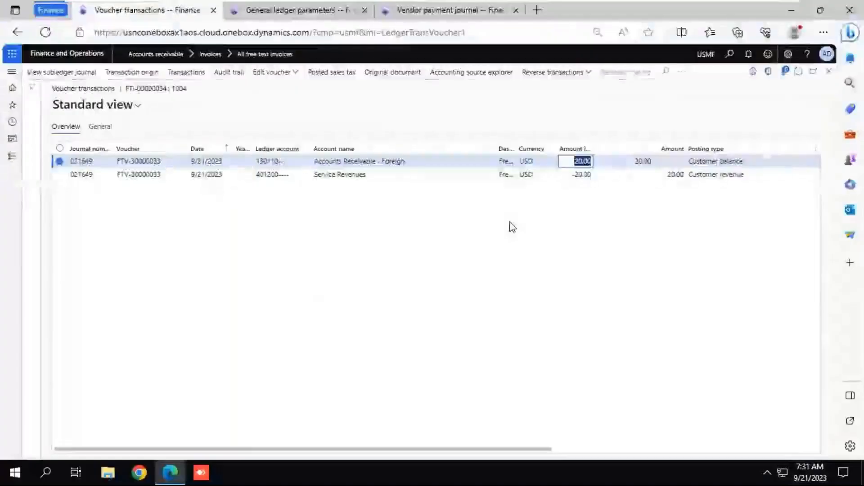
left_click(830, 72)
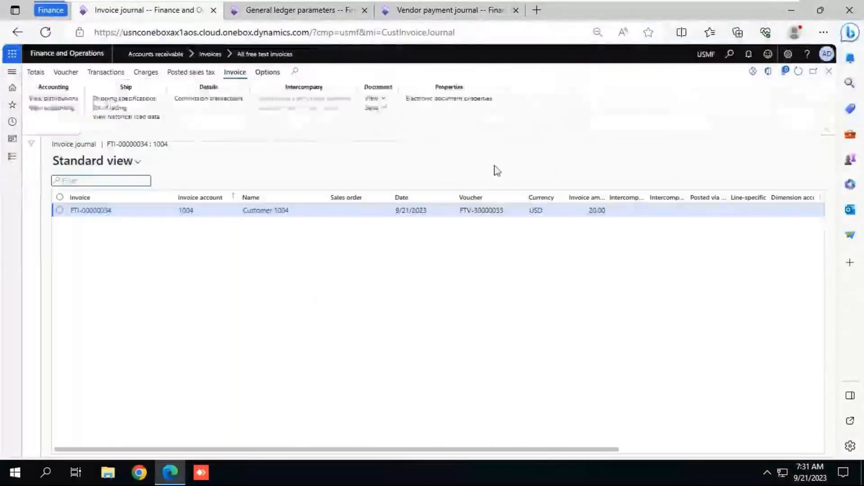
left_click(830, 72)
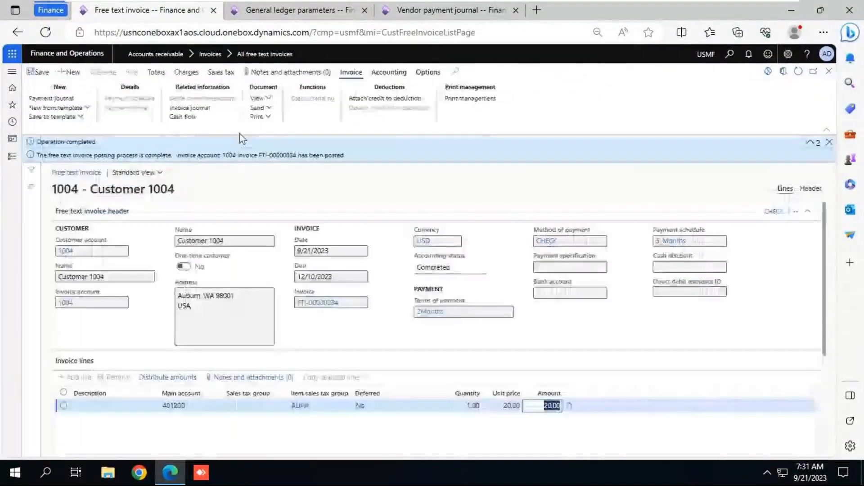
left_click(829, 73)
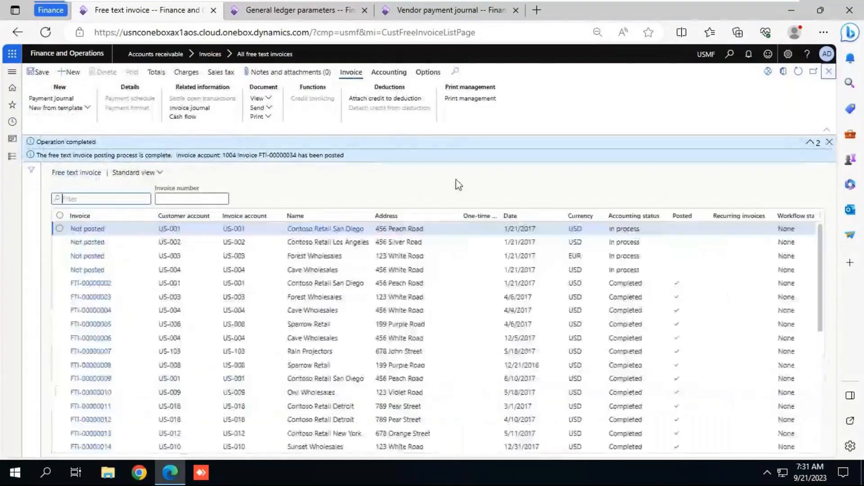
Step: Return to the home page and reopen the All free text invoices list under Accounts receivable
left_click(13, 90)
left_click(13, 157)
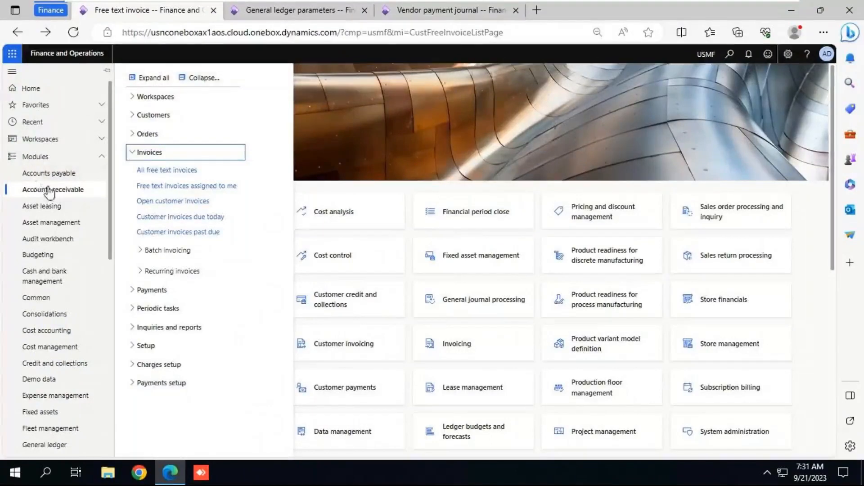
left_click(202, 80)
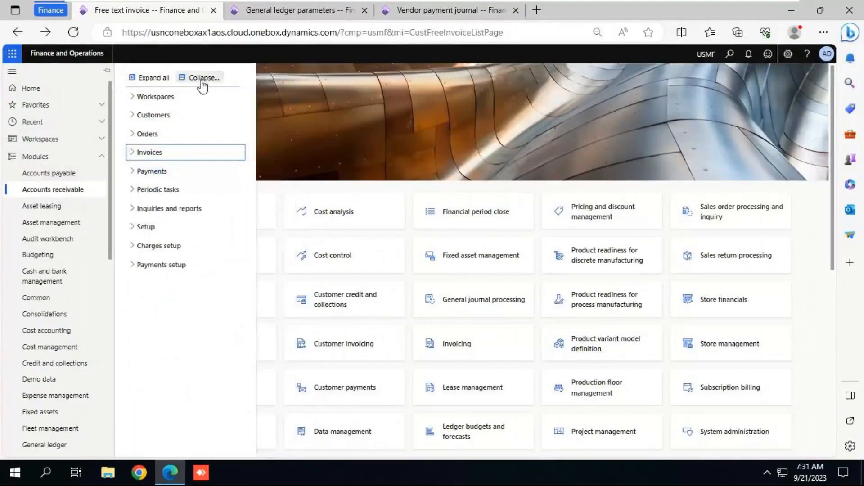
left_click(158, 169)
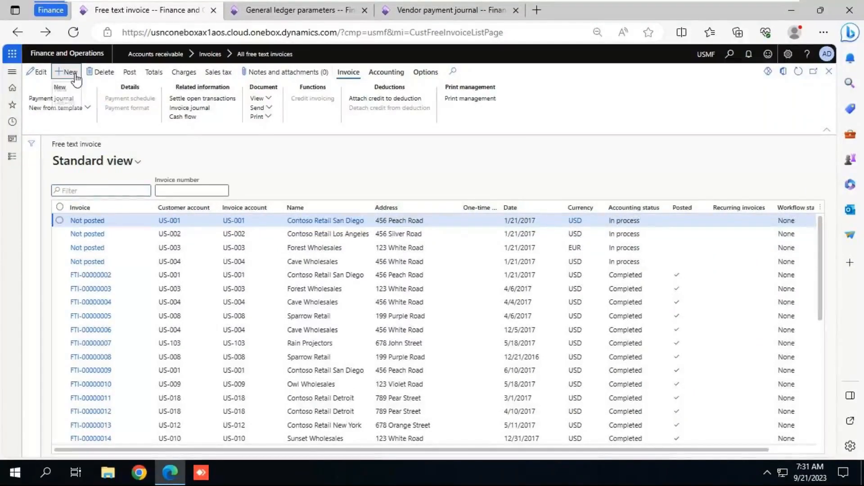
Step: Create a new free text invoice for the same customer as the previous one, with main account 401200 on its line
left_click(69, 72)
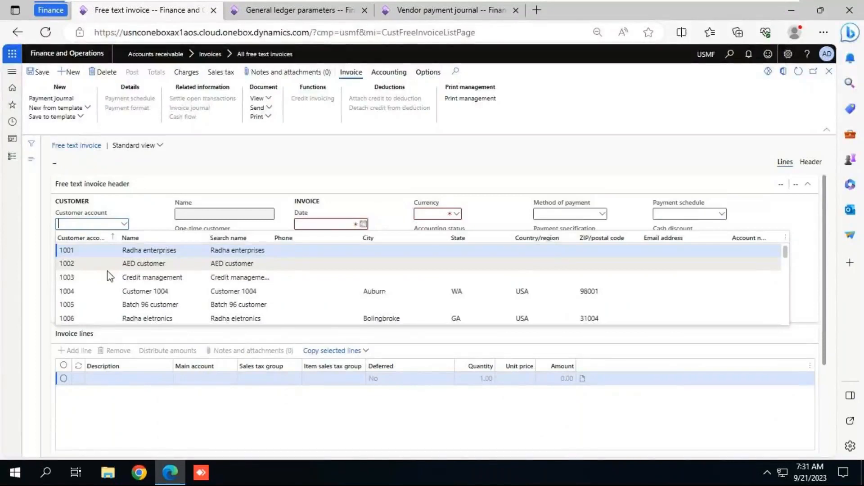
left_click(108, 291)
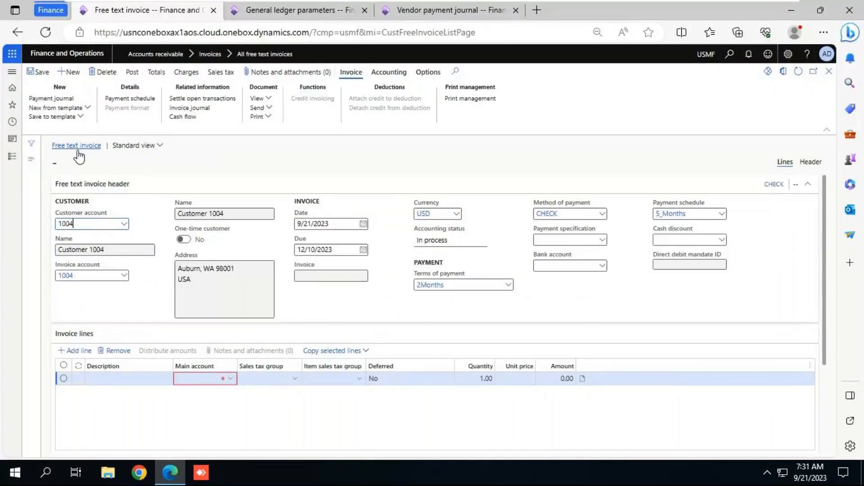
left_click(231, 379)
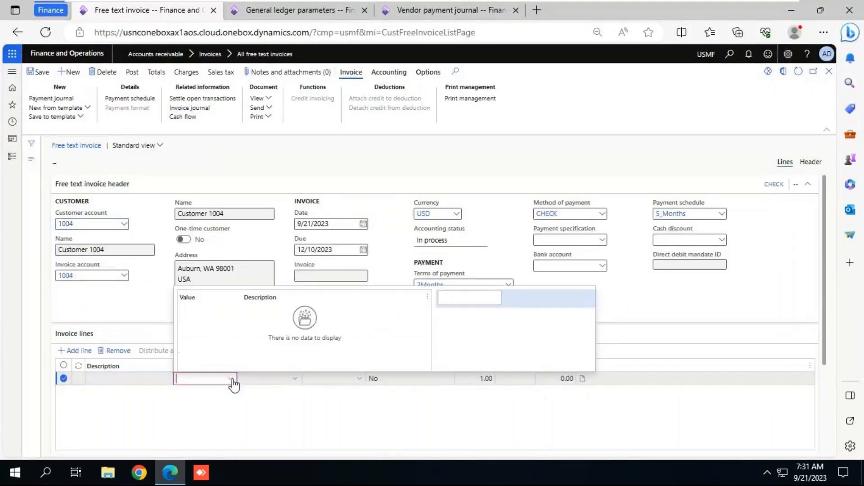
type("4")
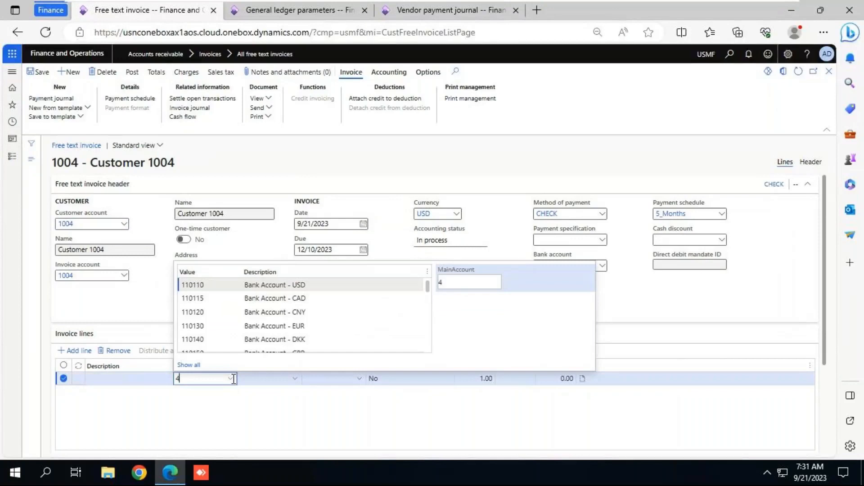
left_click(210, 297)
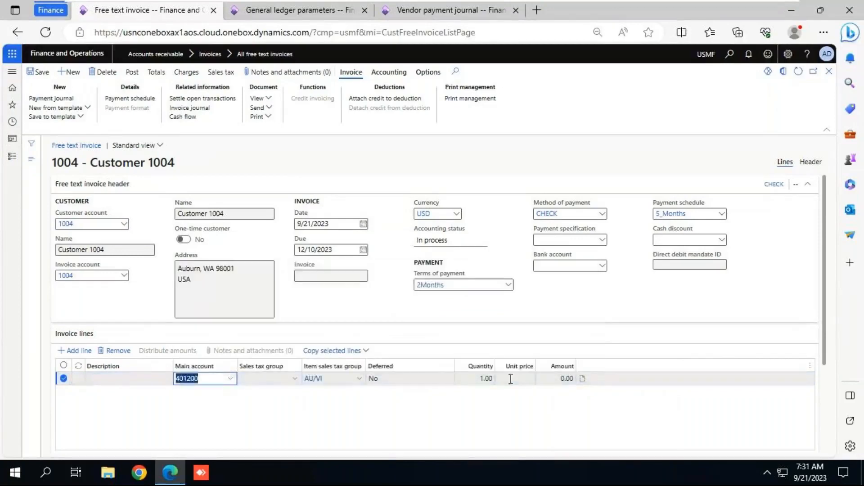
Step: Set the invoice line's unit price to 12 and post the free text invoice
left_click(513, 378)
type("12")
key("Tab")
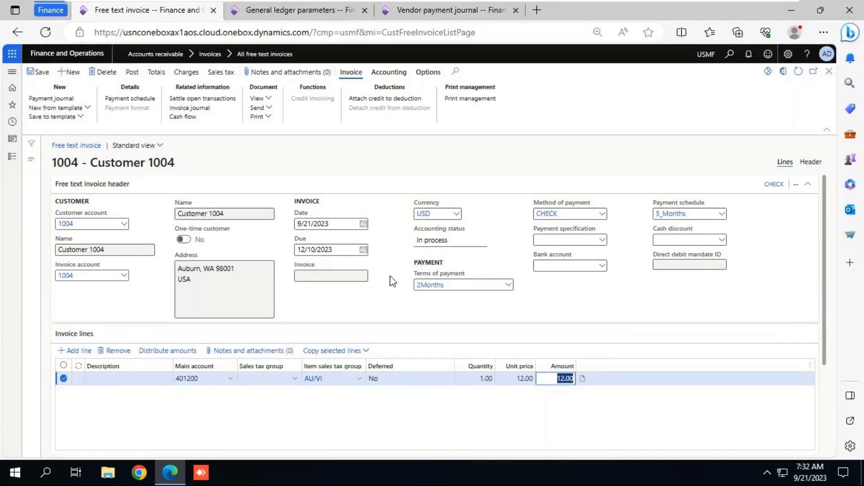
left_click(132, 73)
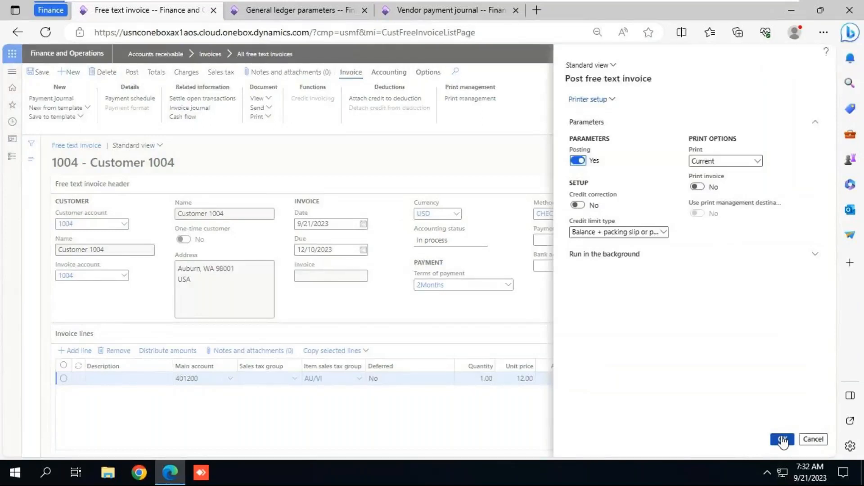
left_click(784, 441)
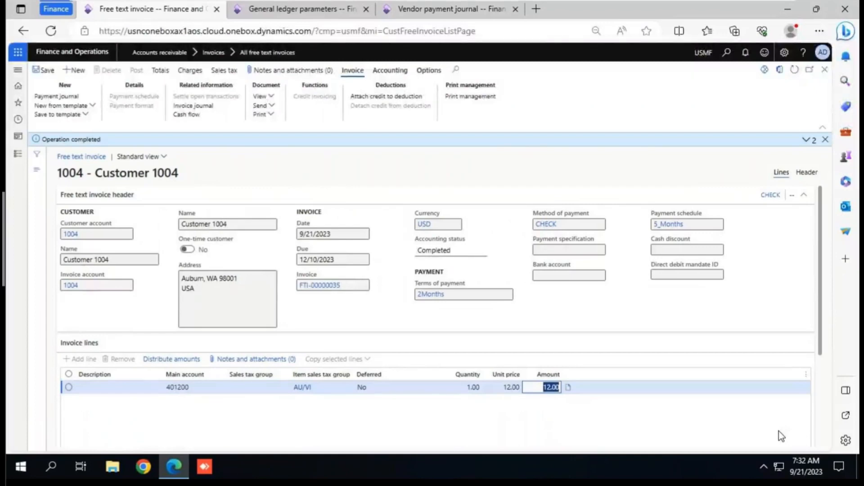
Step: Review the posted invoice's voucher transactions through the invoice journal, then switch to the "21 Sep 23" Notepad file
left_click(208, 107)
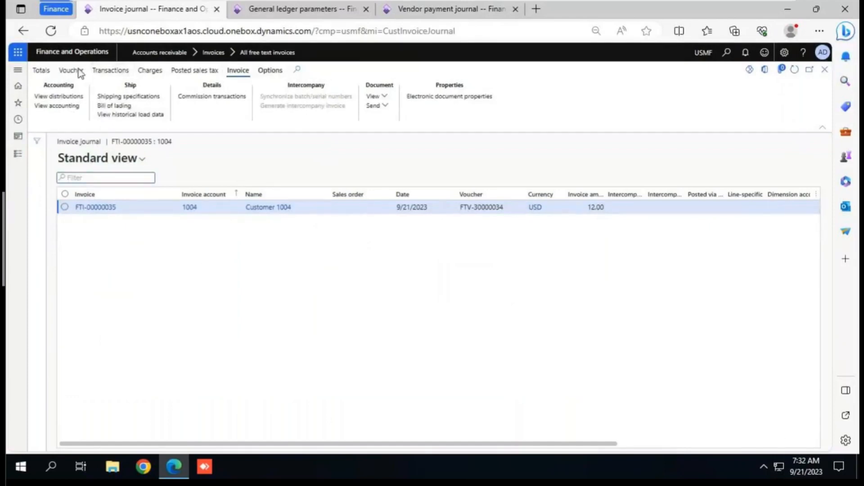
left_click(79, 72)
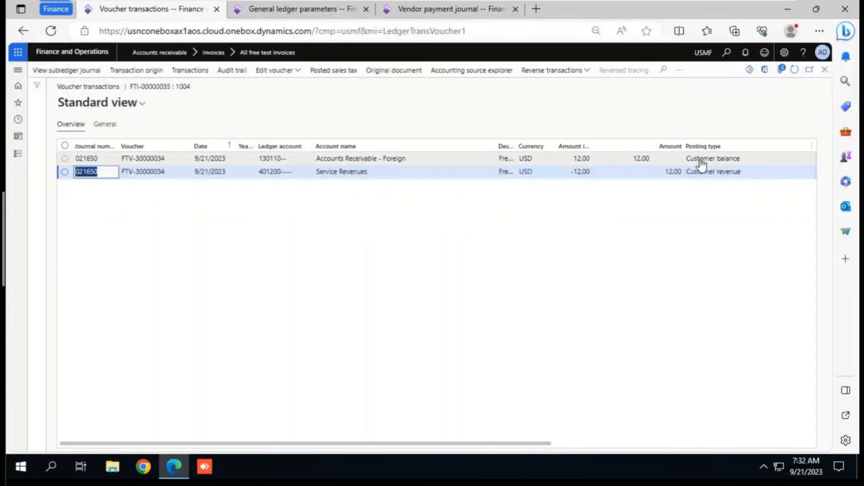
key("alt+Tab")
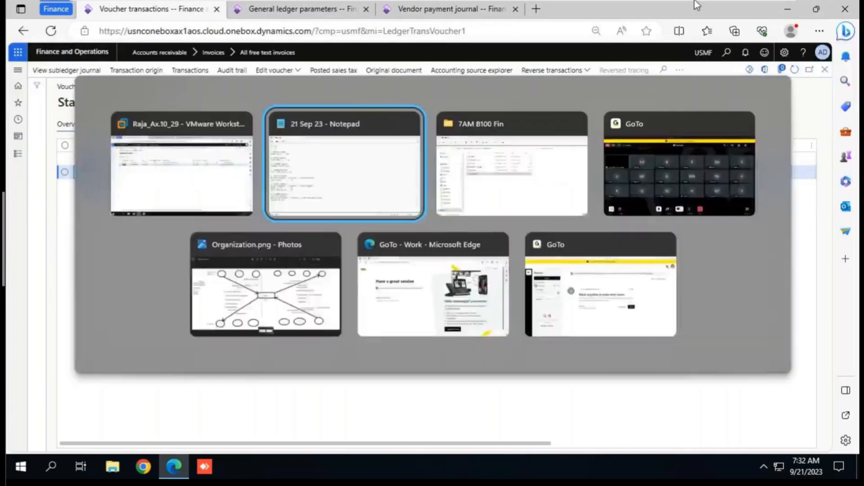
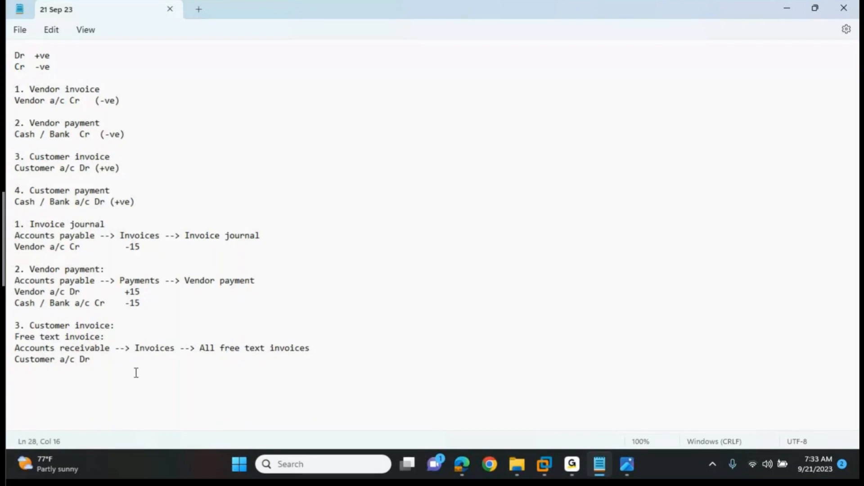
Step: Add the heading "4. Customer payment:" below the free text invoice entry at the end of the notes
left_click_drag(95, 357, 8, 330)
left_click(91, 359)
key("Return")
key("Return")
type("4. Customer payment:")
key("Return")
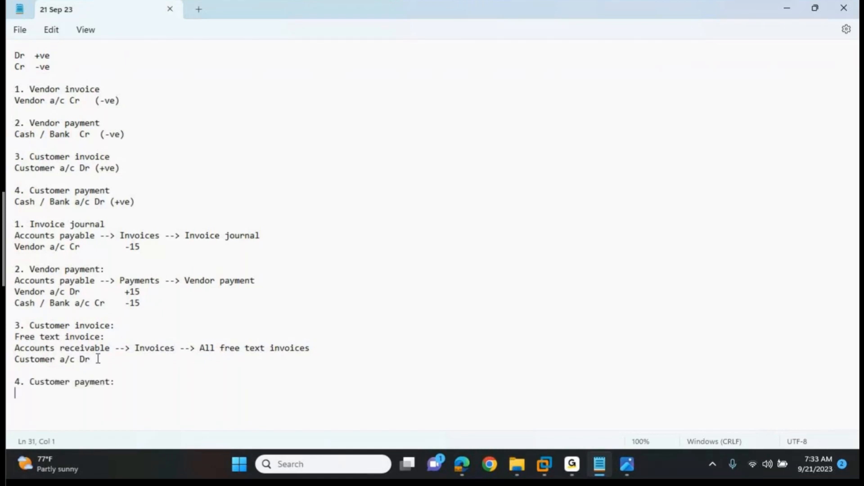
Step: Switch to Dynamics 365 and open the Customer payment journal under Accounts receivable payments, replacing the vendor payment journal page
key("alt+Tab")
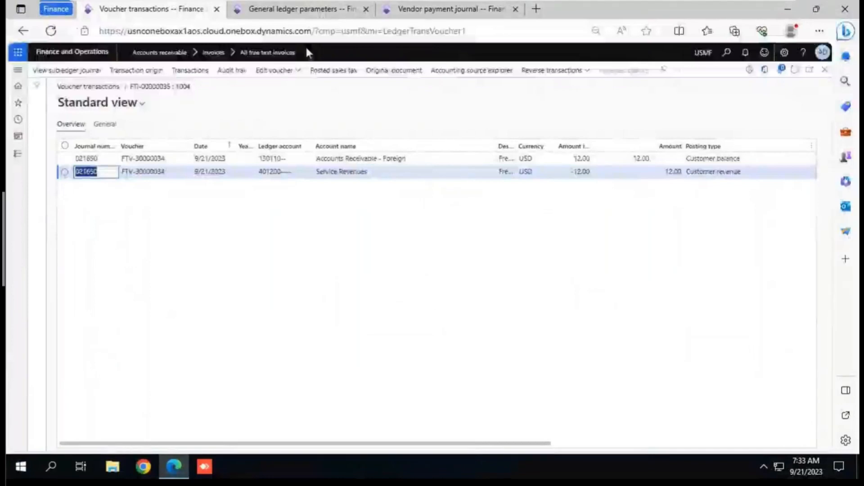
left_click(451, 9)
left_click(18, 155)
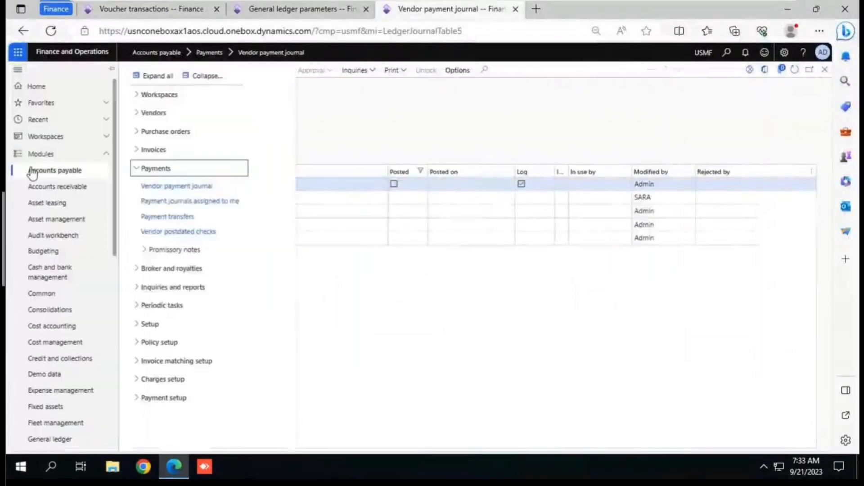
left_click(50, 186)
left_click(212, 77)
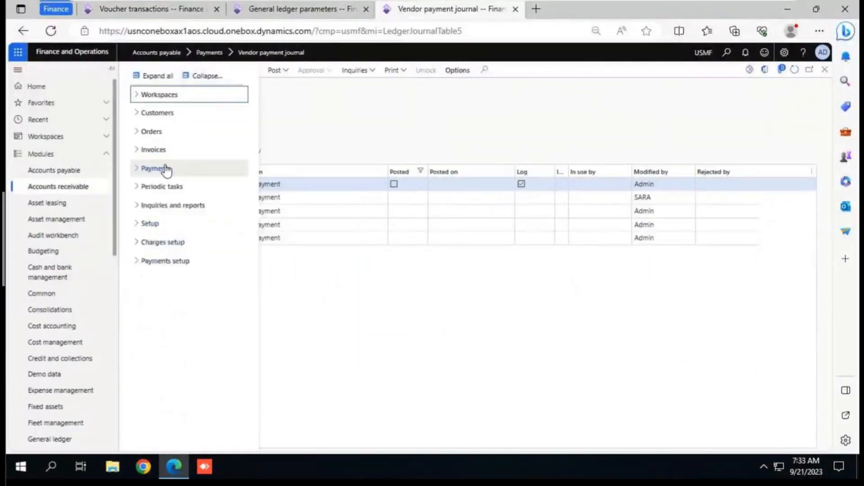
left_click(166, 169)
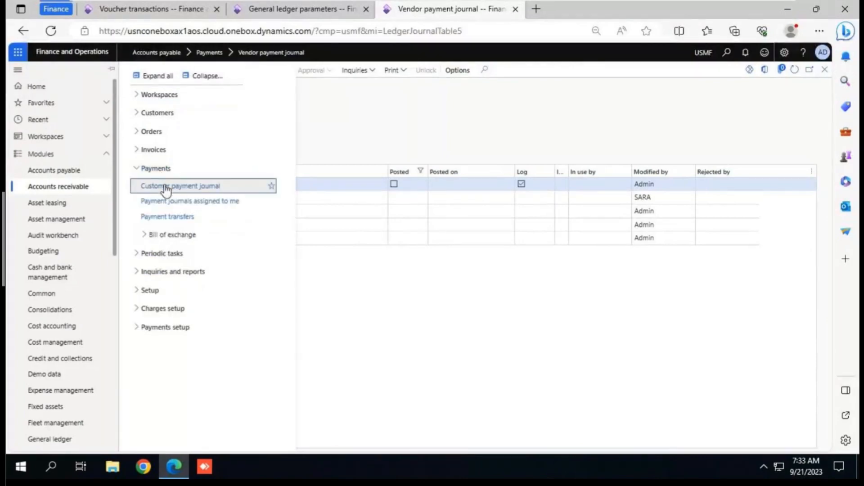
left_click(166, 187)
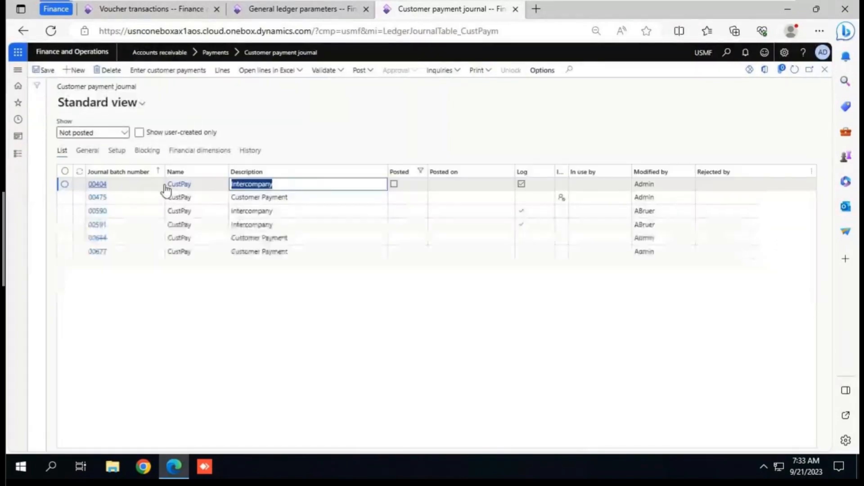
Step: Create a new CustPay customer payment journal and open its lines
left_click(80, 72)
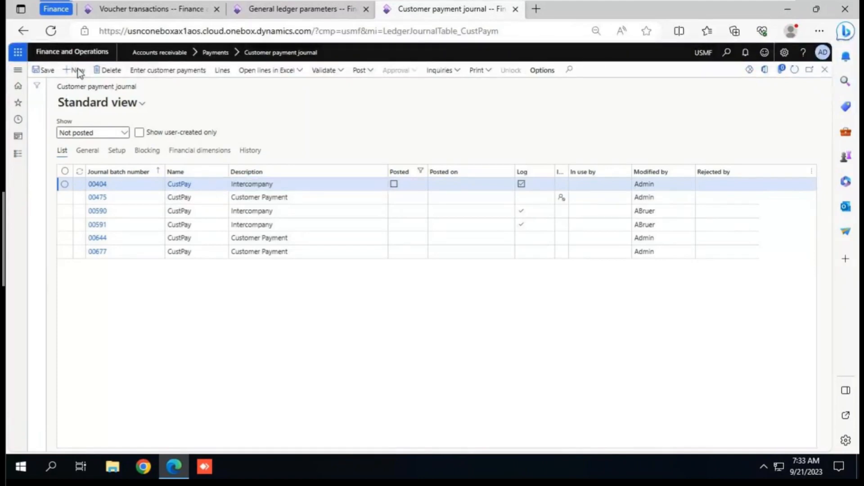
left_click(80, 72)
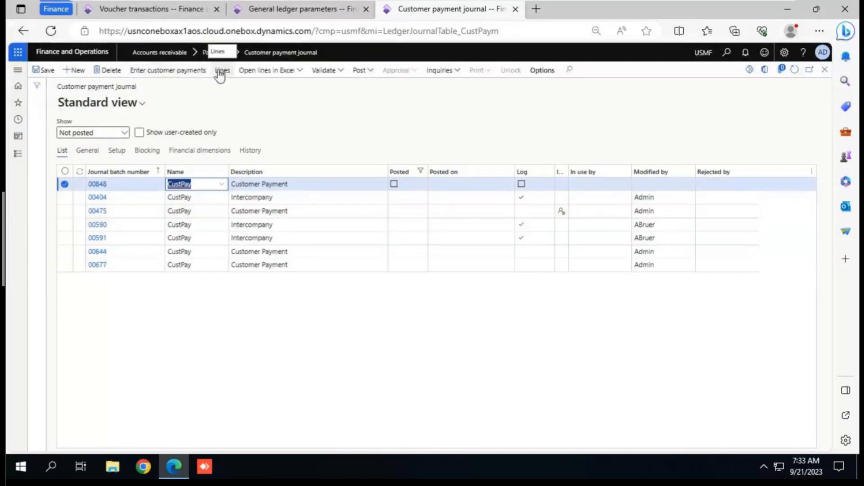
left_click(98, 184)
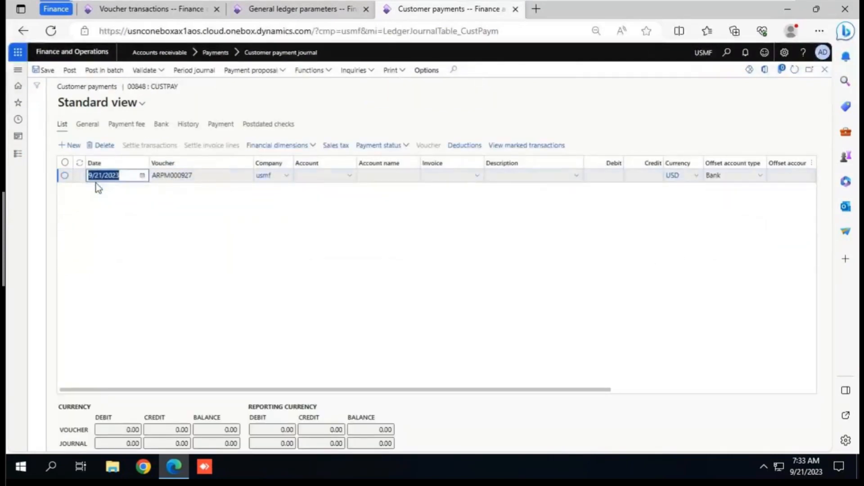
Step: Select the customer from the free text invoice as the account on the payment line
left_click(351, 177)
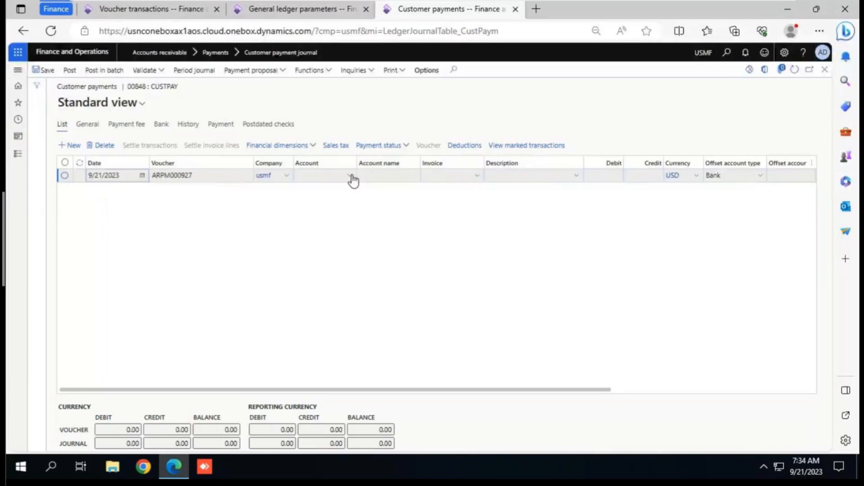
left_click(351, 176)
left_click(314, 242)
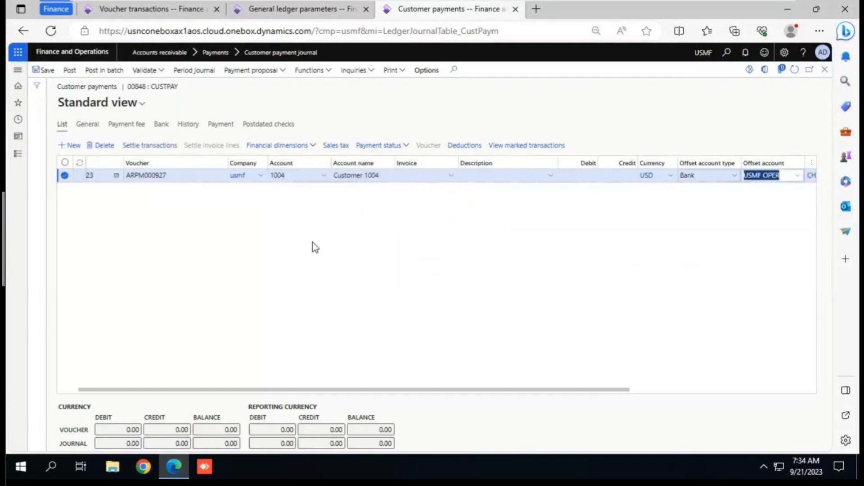
key("Tab")
key("Tab")
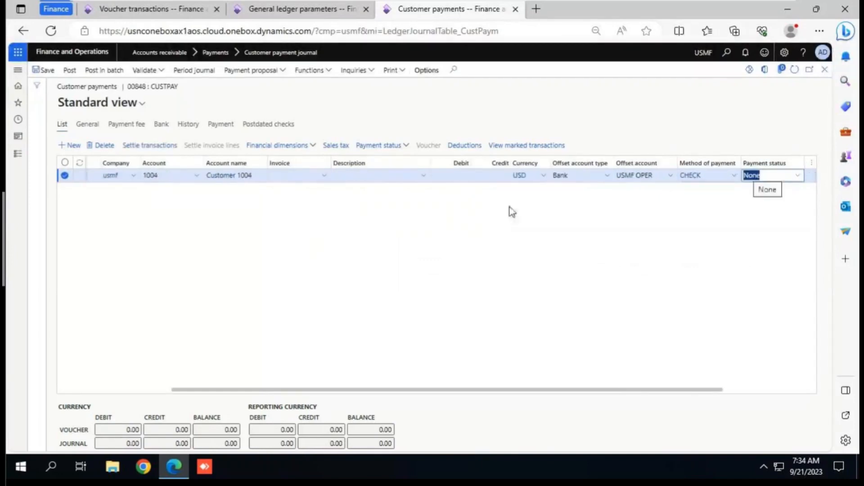
Step: Try CASH as the payment line's method of payment and clear the field
left_click(735, 176)
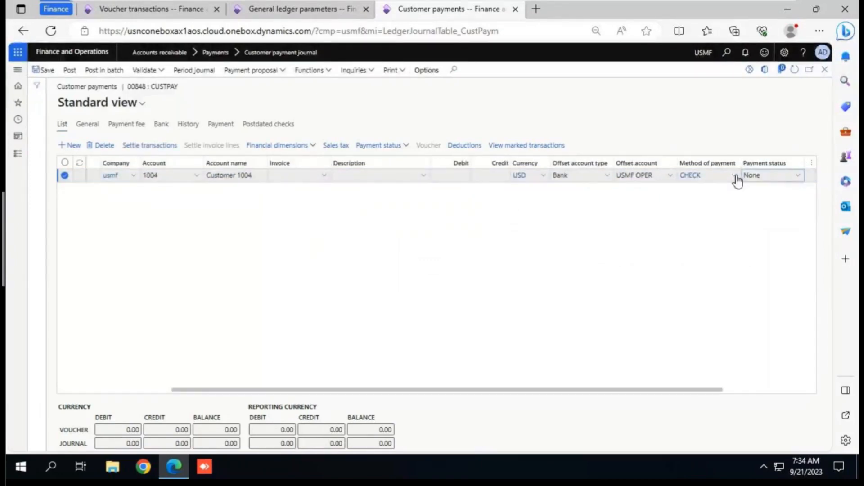
left_click(735, 177)
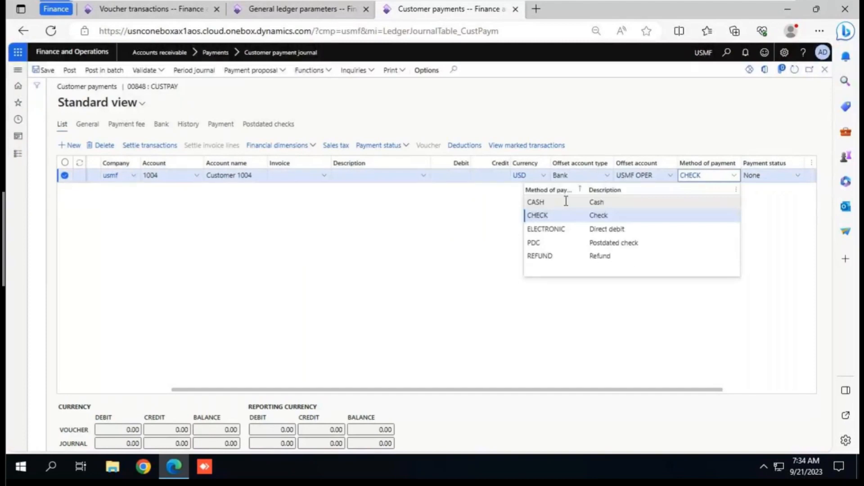
left_click(566, 202)
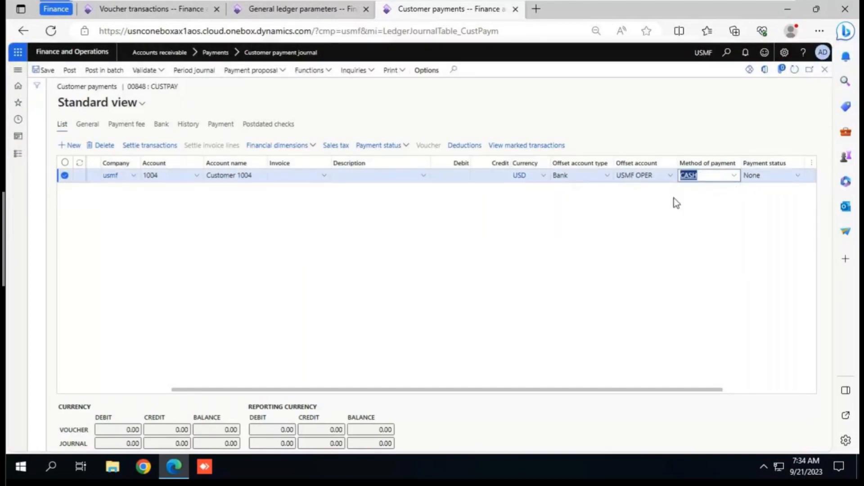
left_click(734, 176)
key("BackSpace")
left_click(731, 191)
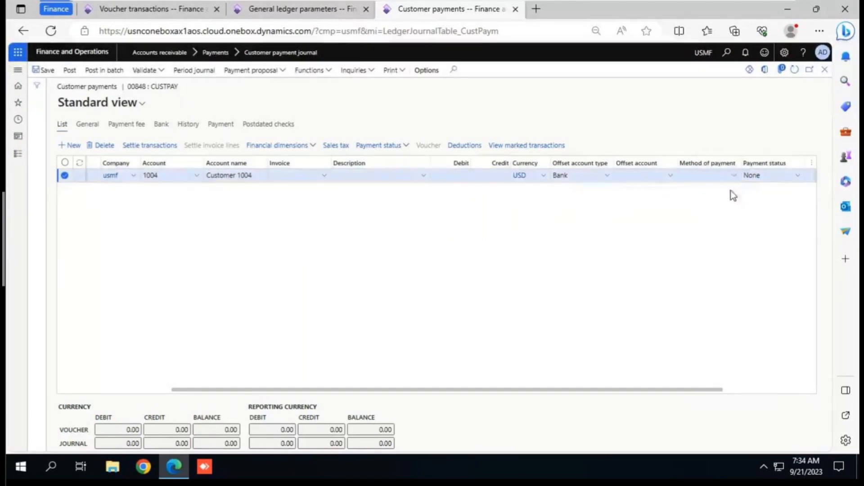
Step: Set the payment line's offset account type to Ledger and its offset account to 110180 Petty Cash
left_click(609, 177)
left_click(589, 194)
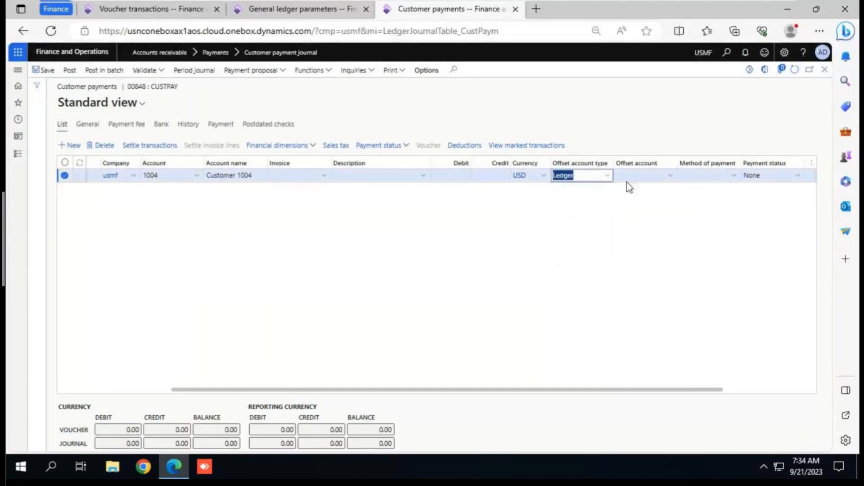
left_click(670, 176)
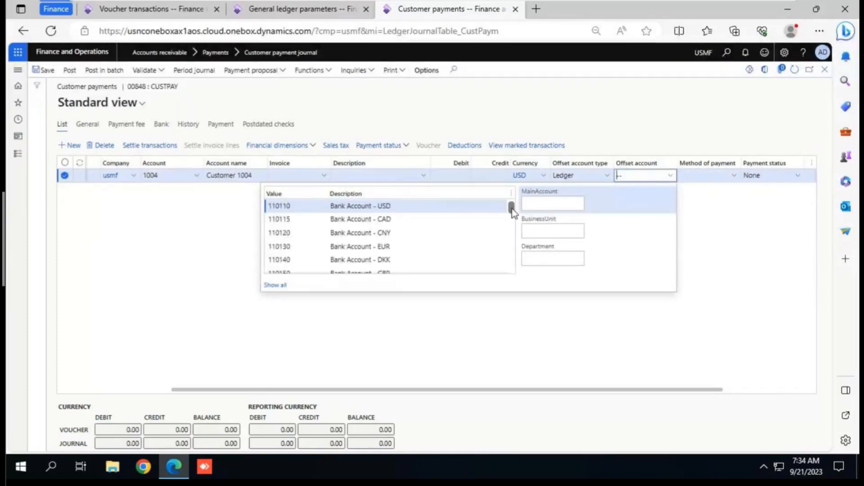
scroll(512, 208, "down", 5)
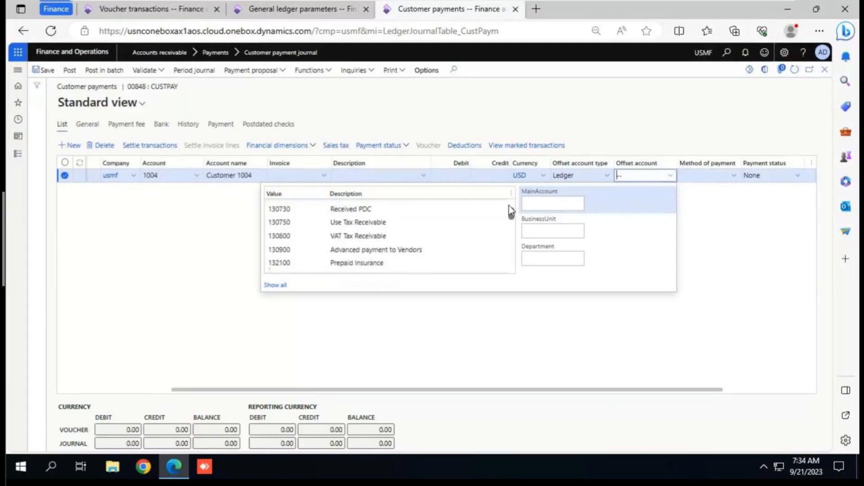
scroll(512, 211, "up", 3)
left_click(548, 201)
type("p")
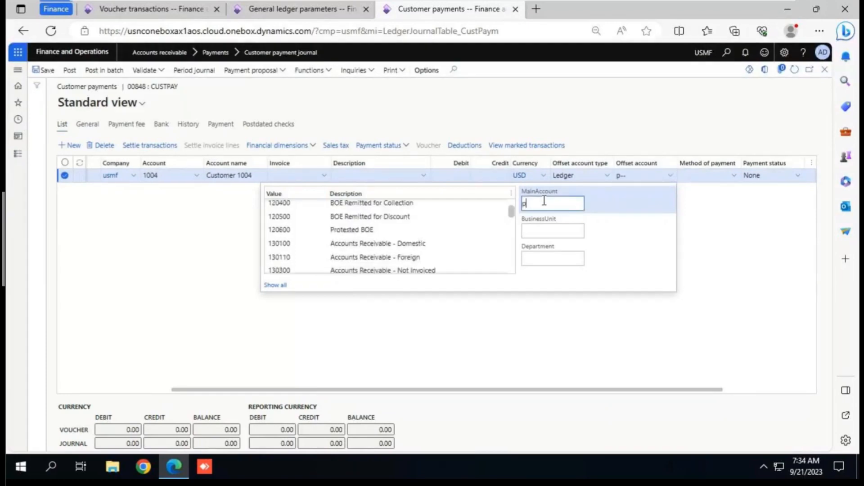
type("ett")
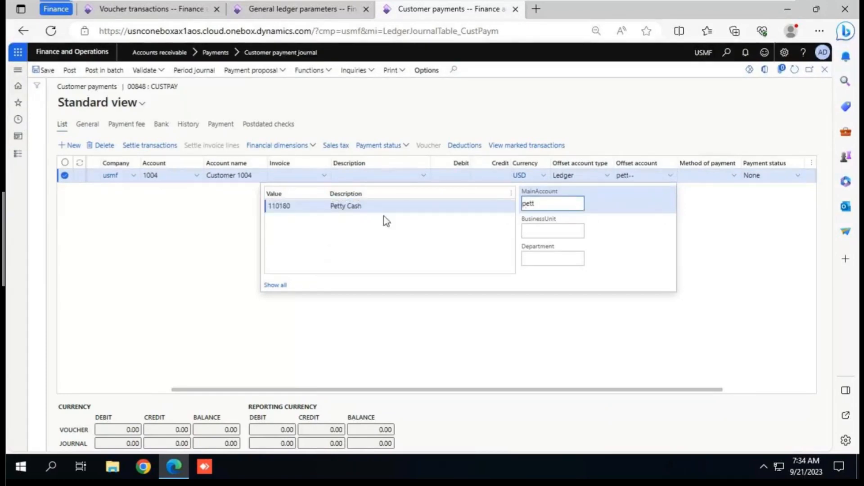
left_click(368, 206)
left_click(640, 175)
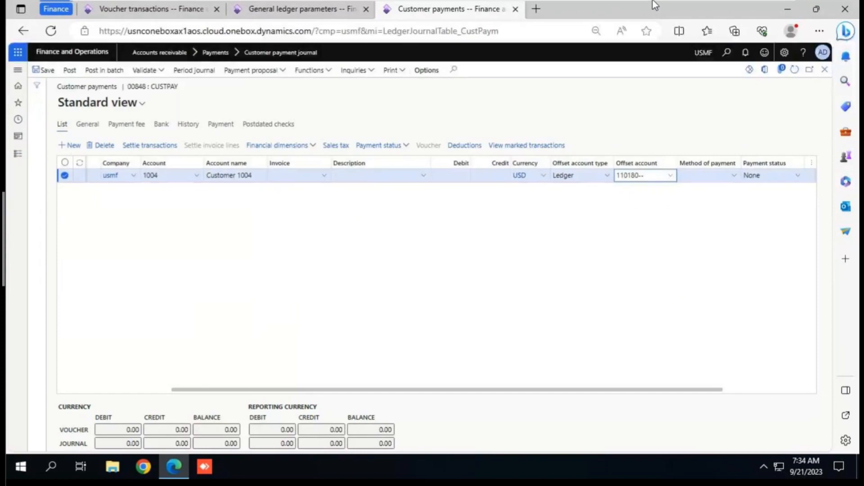
Step: Check the "Cash / Bank a/c Dr (+ve)" rule for customer payment in the Notepad notes and return to Dynamics 365
key("alt+Tab")
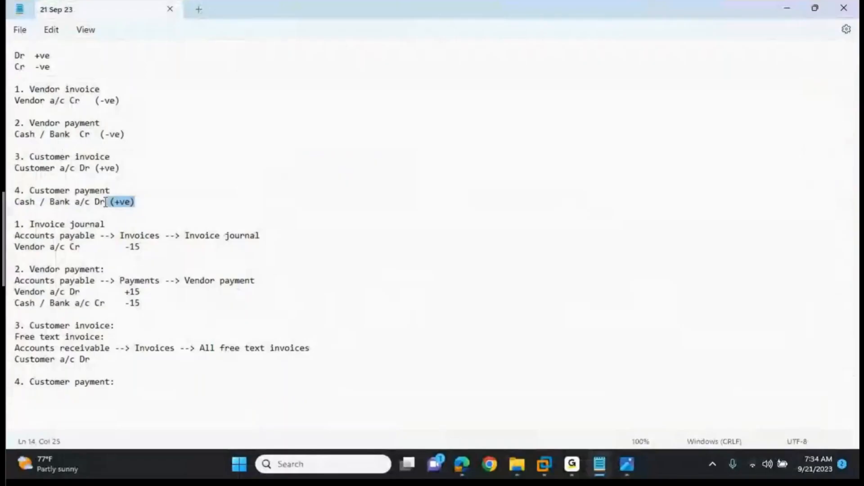
triple_click(106, 203)
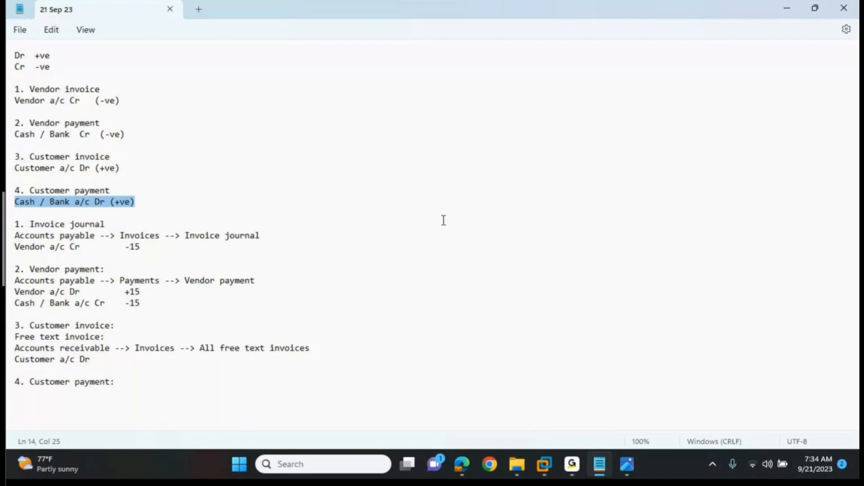
key("alt+Tab")
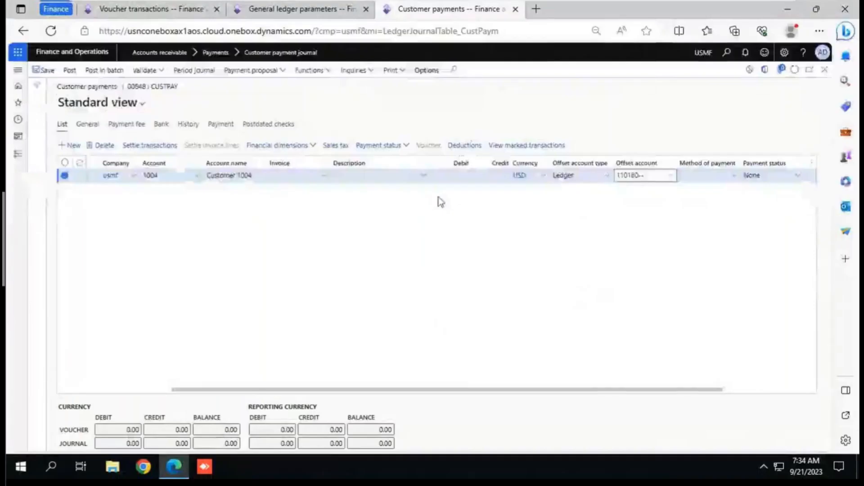
Step: Enter a credit amount of 12 on the customer payment line
left_click(493, 177)
type("12")
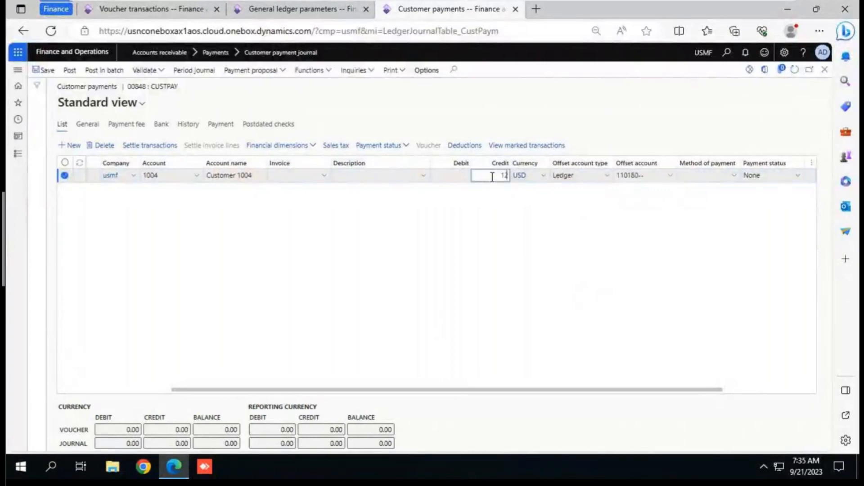
key("Tab")
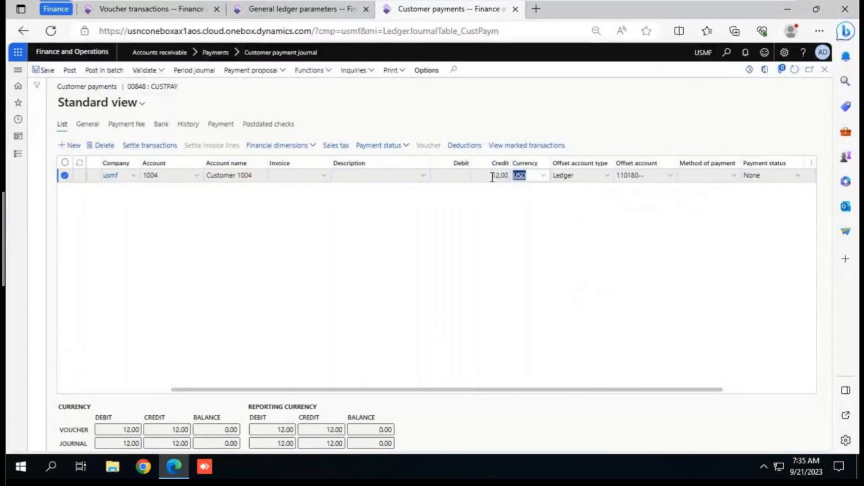
Step: Switch to the "21 Sep 23" Notepad file and add the amount +12 to the customer invoice's "Customer a/c Dr" line
key("alt+Tab")
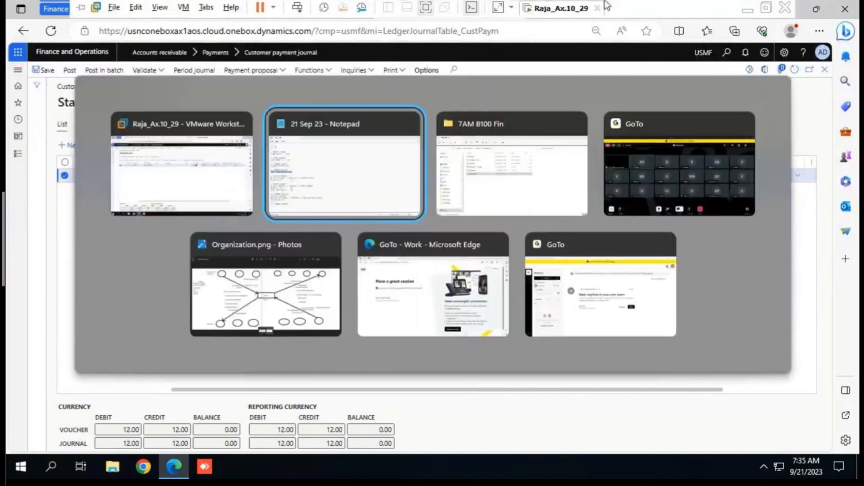
type("a/c Dr         ")
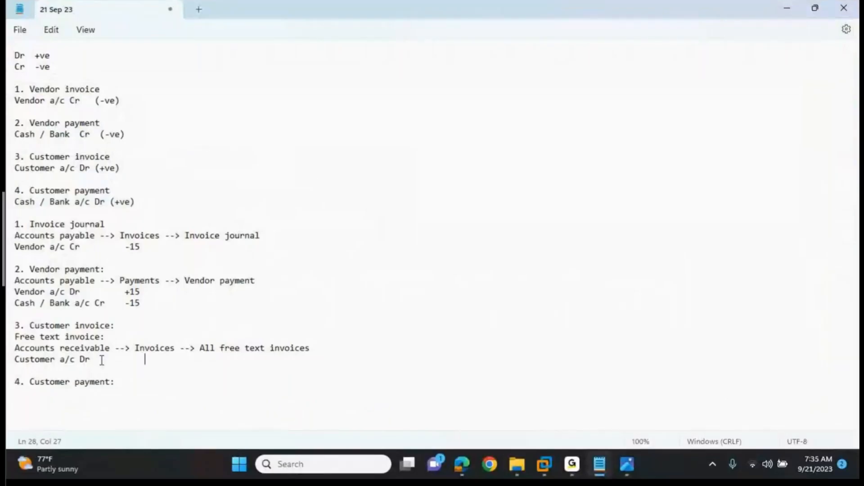
type("+12")
Step: Add the line "Customer a/c Cr -12" under the "4. Customer payment:" heading, leaving one empty line between them
left_click(118, 383)
key("Return")
key("Return")
type("Cua")
key("BackSpace")
type("stomer a/c Cr ")
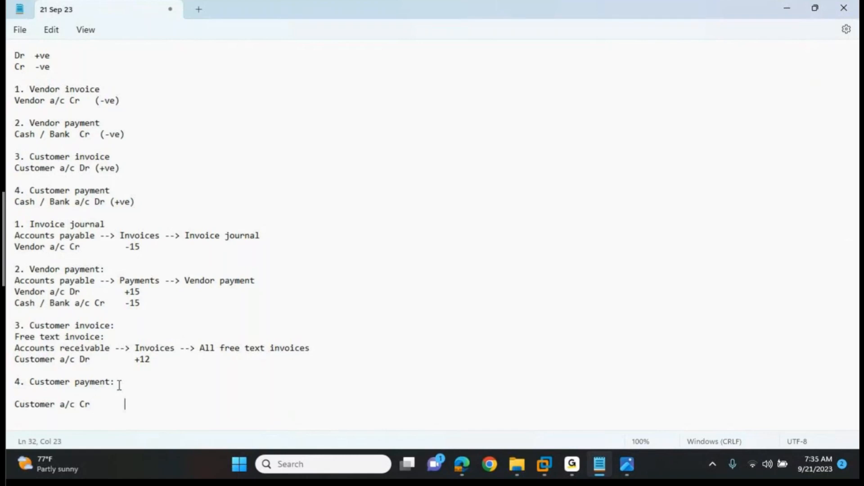
type("        -12")
Step: Write "Cash /Bank a/c Dr" on the empty line under the customer payment heading and save the notes
left_click(59, 394)
type("Cash /Bank a/c Dr")
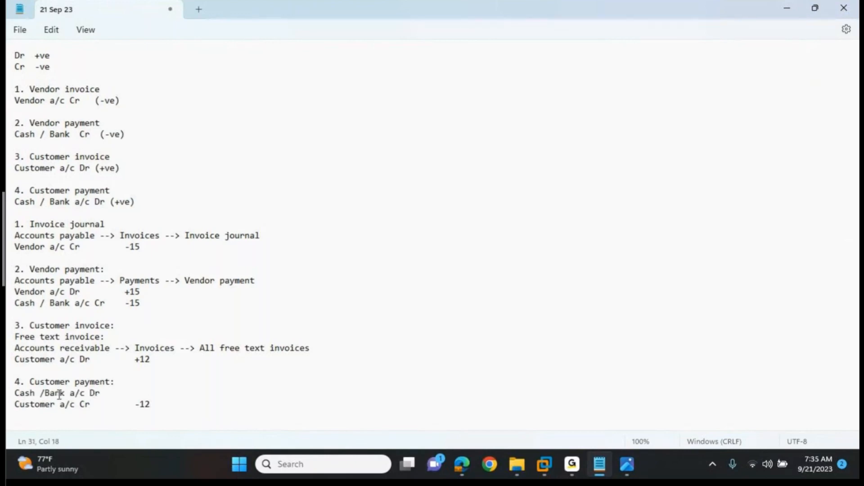
key("ctrl+s")
Step: Return to Dynamics 365, post the customer payment journal and review the Petty Cash entry in its voucher transactions
key("alt+Tab")
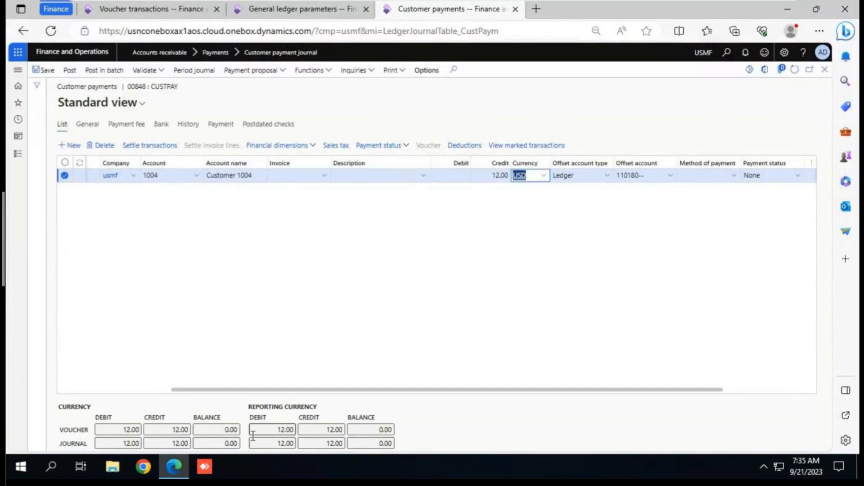
left_click(70, 71)
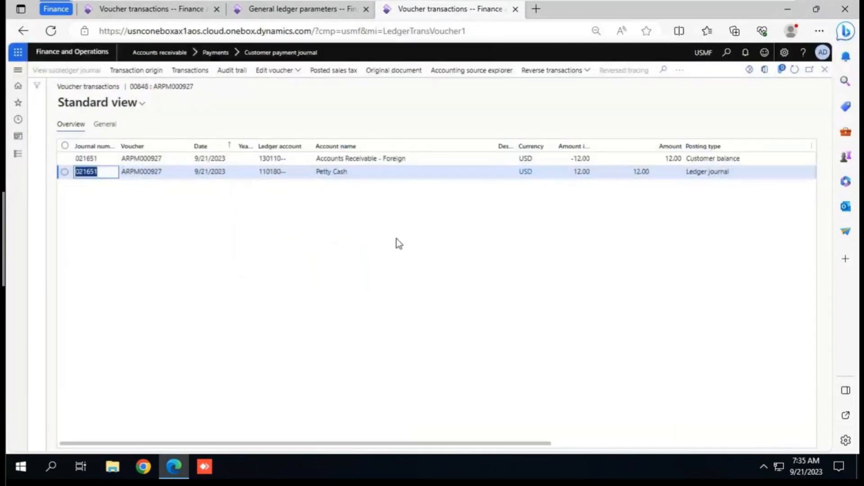
left_click(421, 172)
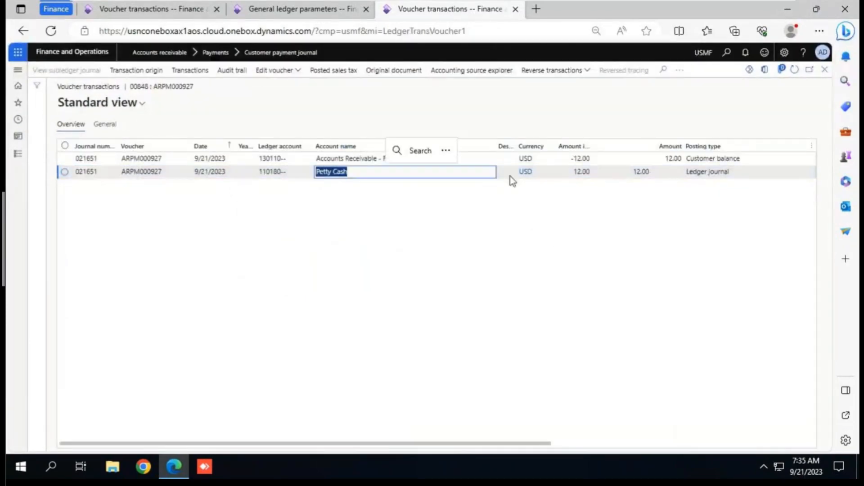
left_click(598, 170)
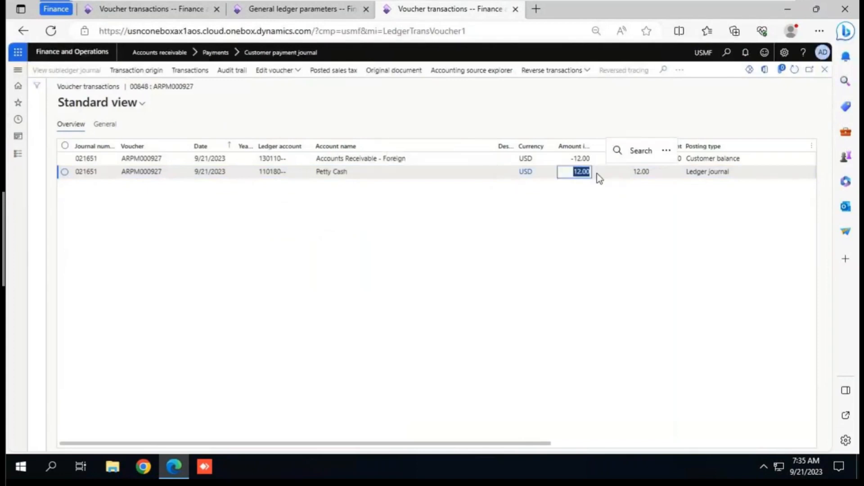
Step: Examine the amount and posting type of the Accounts Receivable - Foreign line in the voucher transactions
left_click(571, 161)
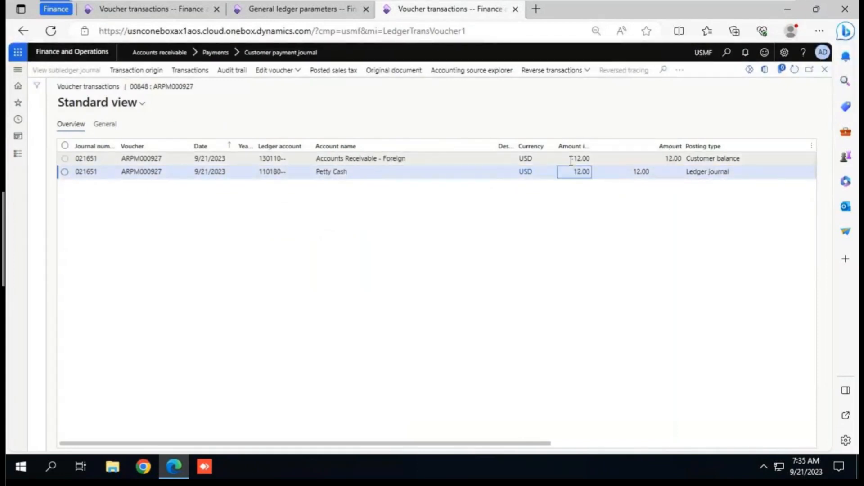
left_click(572, 161)
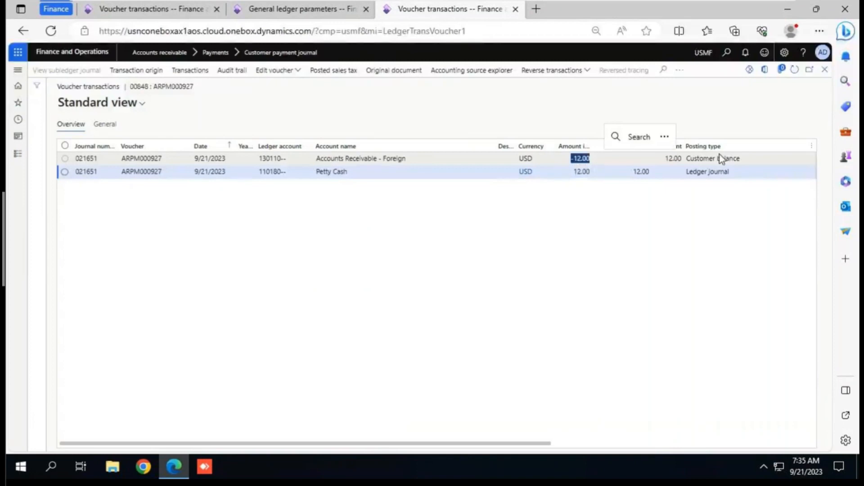
left_click_drag(720, 156, 700, 156)
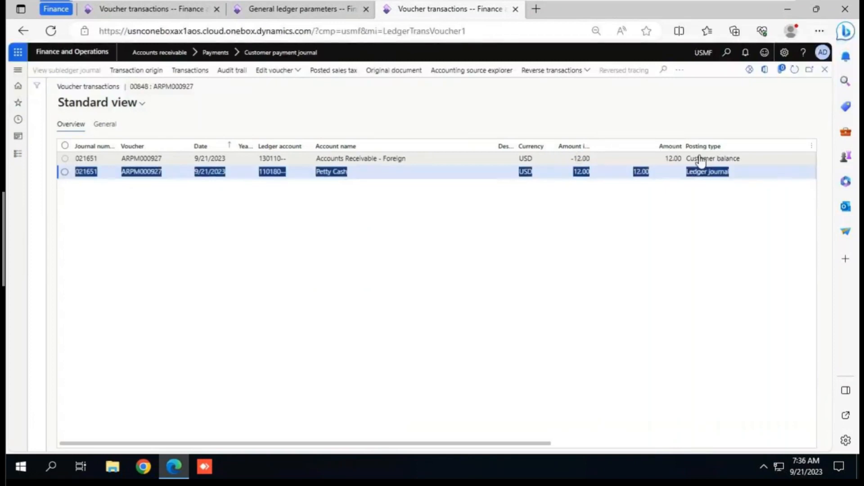
left_click(557, 214)
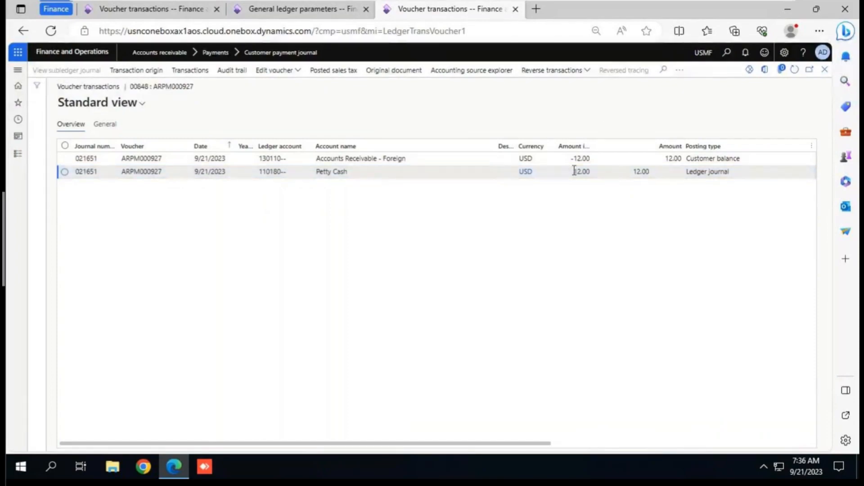
Step: Switch to the "21 Sep 23" Notepad file and compare the customer payment lines with the customer invoice's debit line
key("alt+Tab")
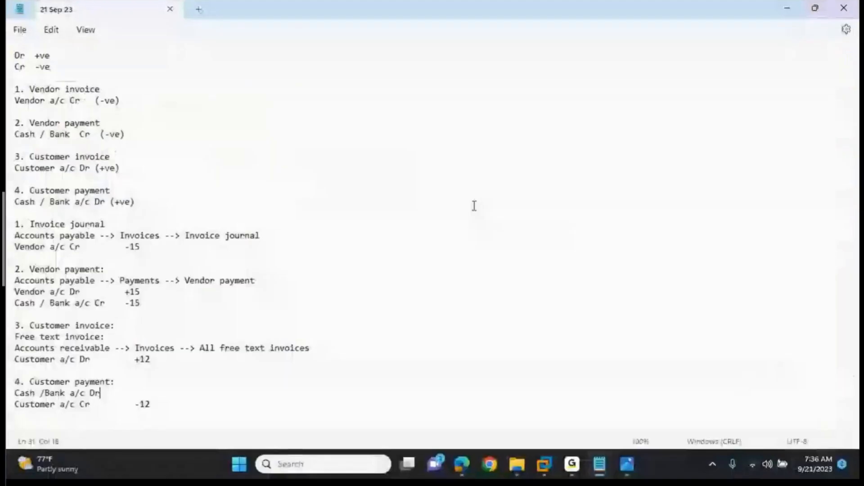
triple_click(104, 398)
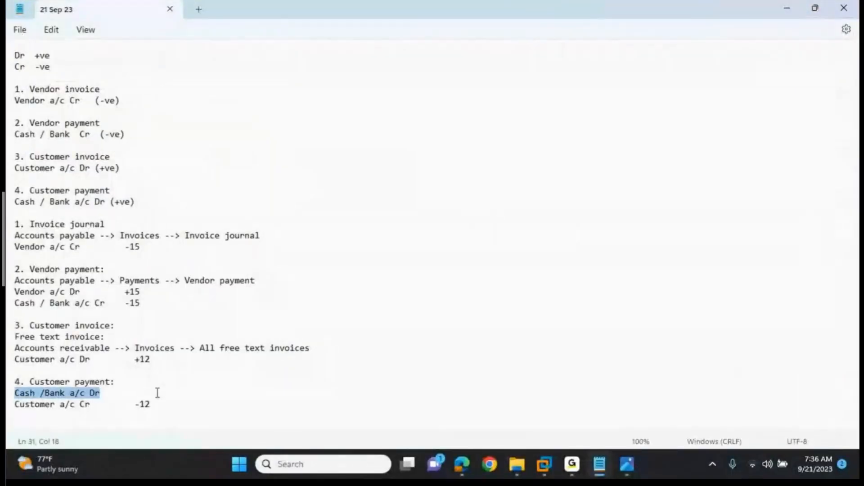
left_click(157, 406)
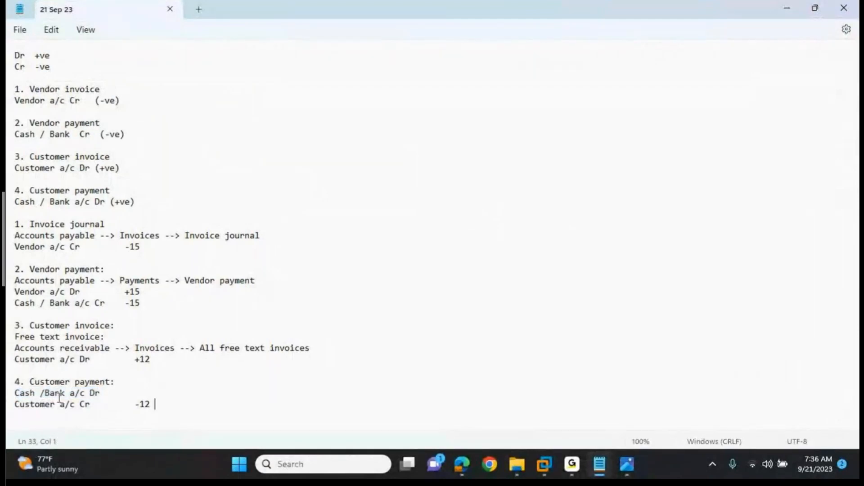
triple_click(152, 359)
left_click_drag(150, 404, 16, 405)
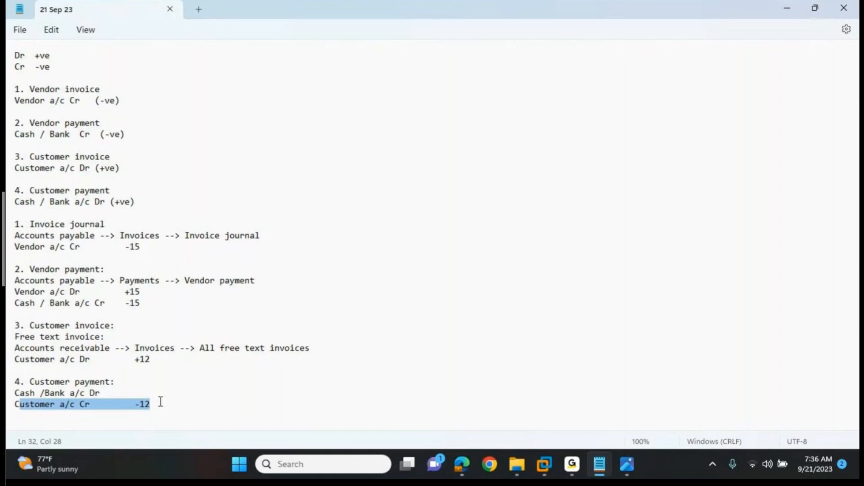
key("ctrl+End")
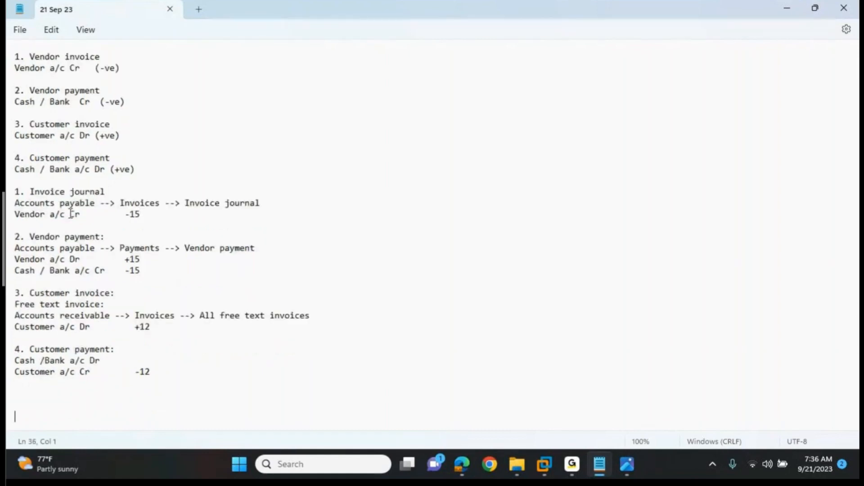
Step: Add the line "Expenses a/c Dr" under the "1. Vendor invoice" heading, above the vendor credit line
key("Up")
key("Up")
key("Up")
key("Up")
key("Up")
key("Up")
key("Up")
key("Up")
key("Up")
key("Up")
key("Up")
key("Up")
key("Up")
key("Up")
key("Up")
key("Up")
key("Up")
key("Up")
key("Up")
key("Up")
key("Down")
key("Down")
key("Down")
key("Down")
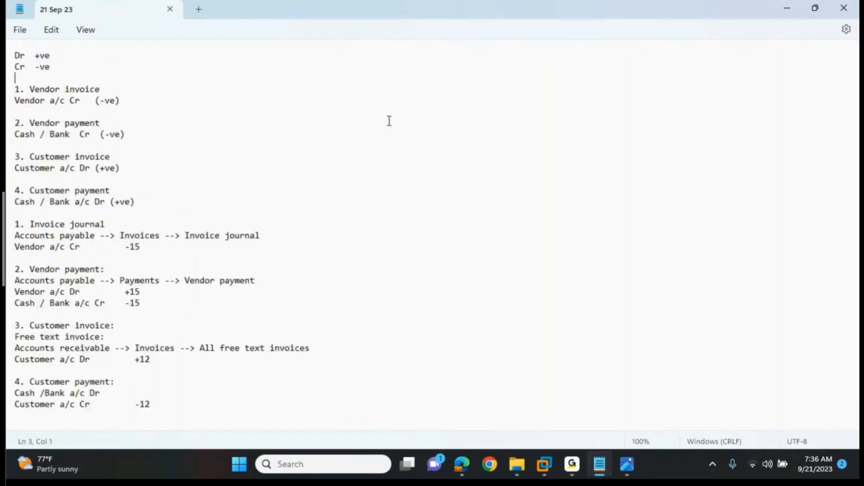
key("Left")
key("Return")
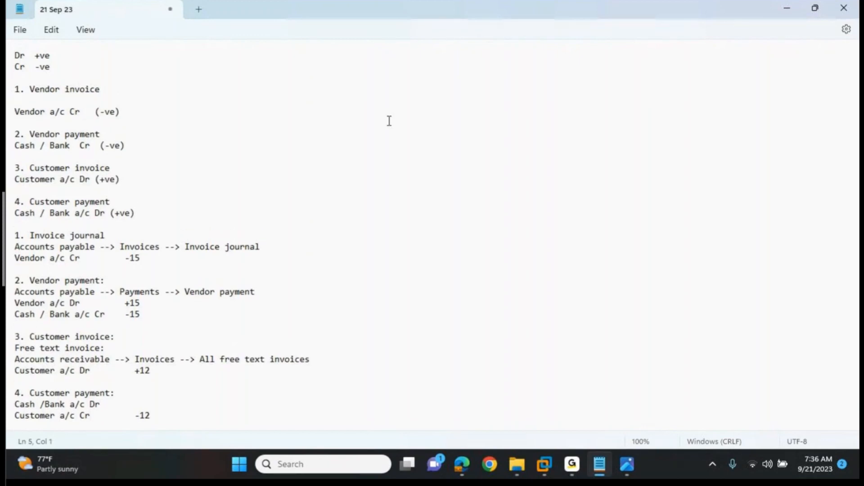
type("Expenses a/c Dr")
left_click(109, 115)
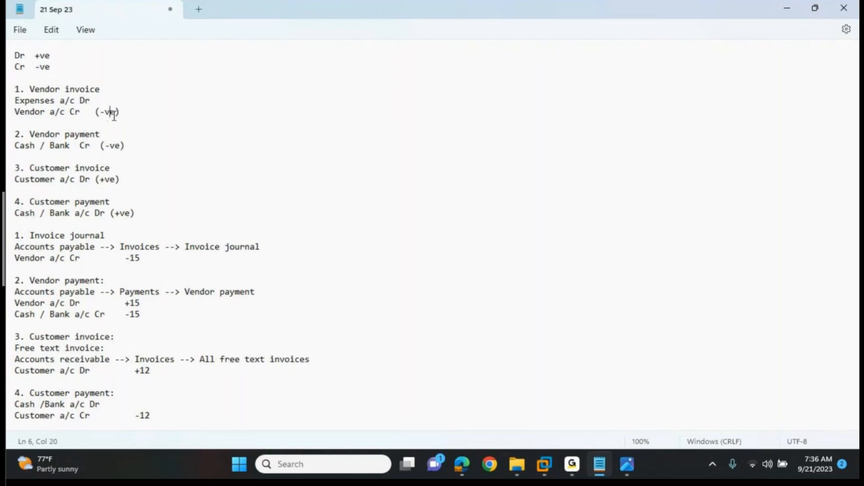
left_click_drag(120, 114, 7, 104)
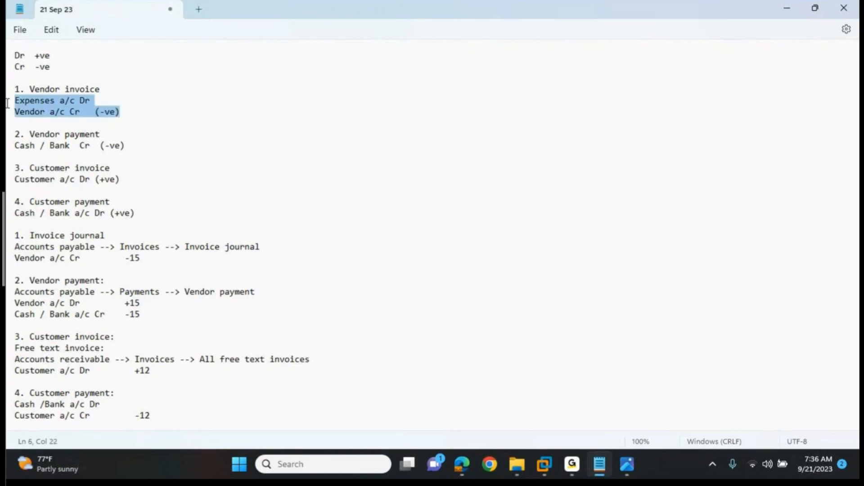
Step: Add "Vendor a/c Dr" under the "2. Vendor payment" heading and prefix the Cash / Bank credit line with "To"
left_click(109, 132)
key("Return")
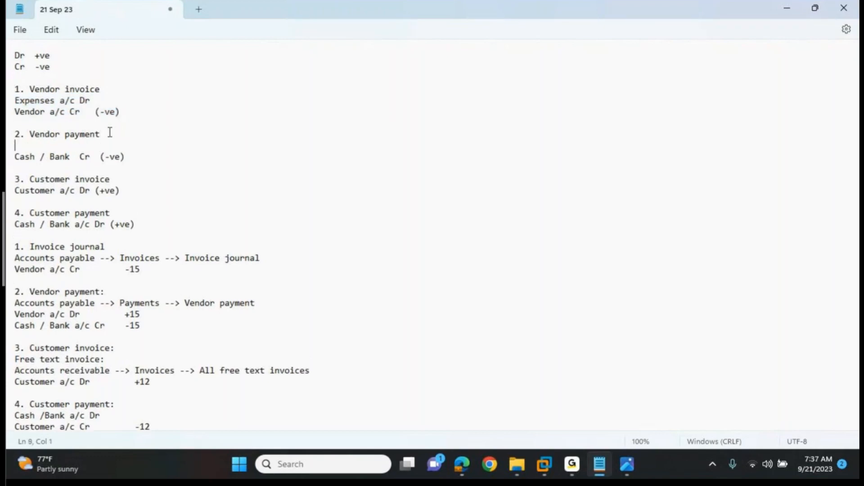
type("Vendor a/c Dr")
key("Right")
type("To")
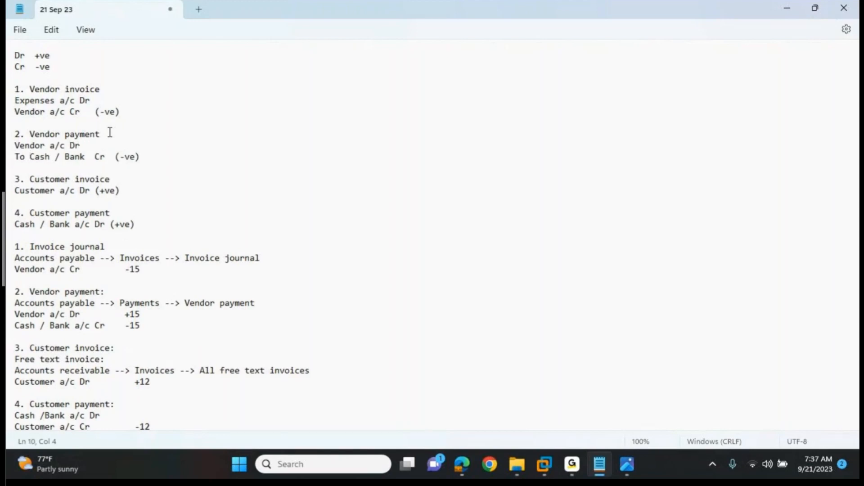
Step: Indent the vendor invoice's "Vendor a/c Cr" line by one space and prefix it with "To"
key("Up")
key("Up")
key("Up")
key("Up")
key("Home")
type("T")
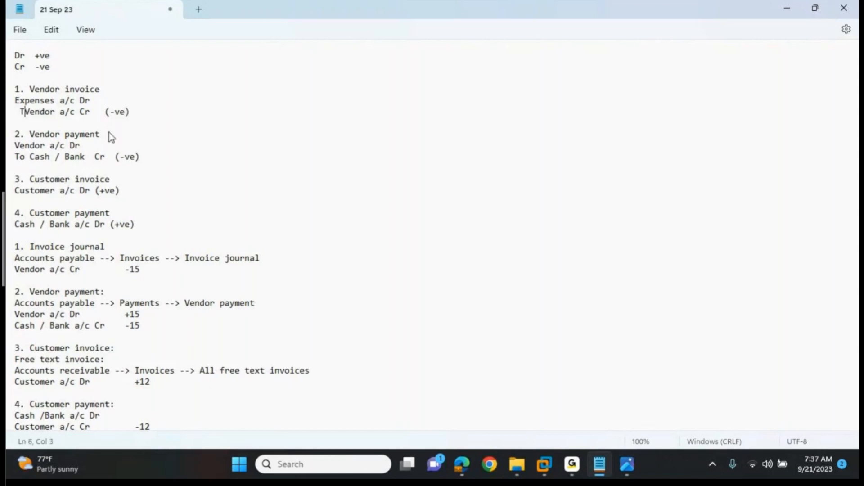
type("o")
Step: Indent the vendor payment's "To Cash / Bank Cr" line by one space
key("Down")
key("Down")
key("Down")
key("Down")
key("Left")
key("Left")
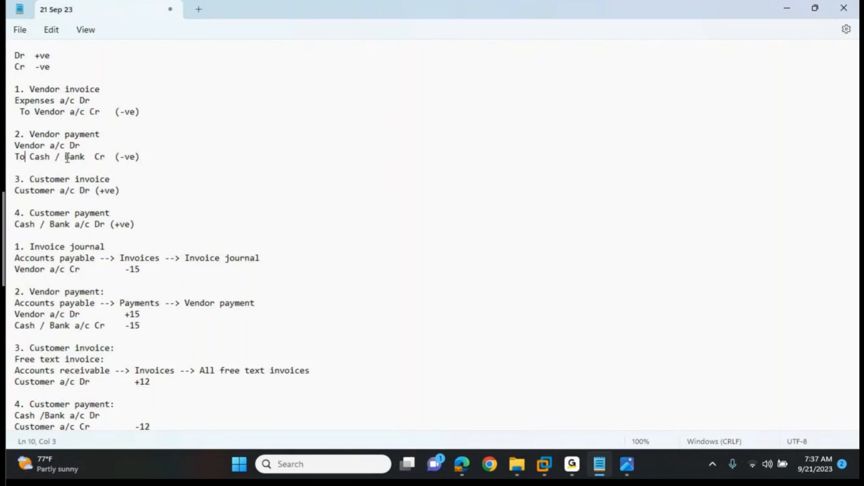
key("Home")
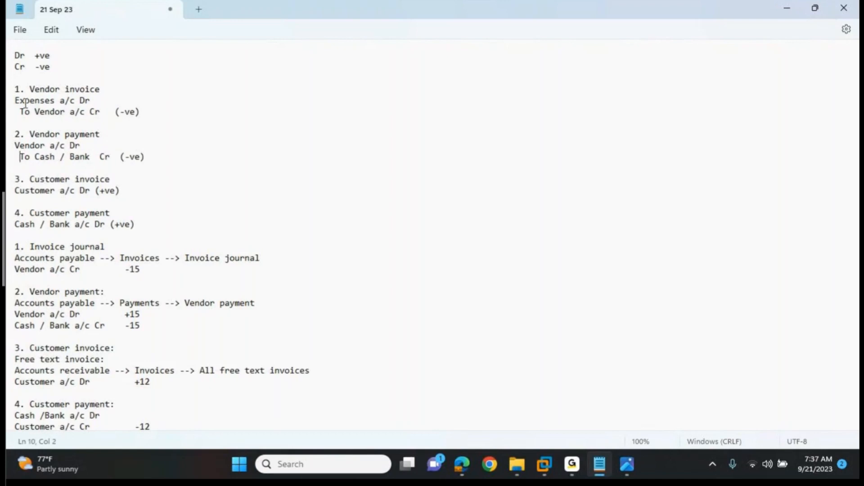
Step: Review the debit and credit lines of the vendor invoice and vendor payment entries
left_click(101, 112)
left_click(142, 111)
left_click_drag(143, 111, 89, 112)
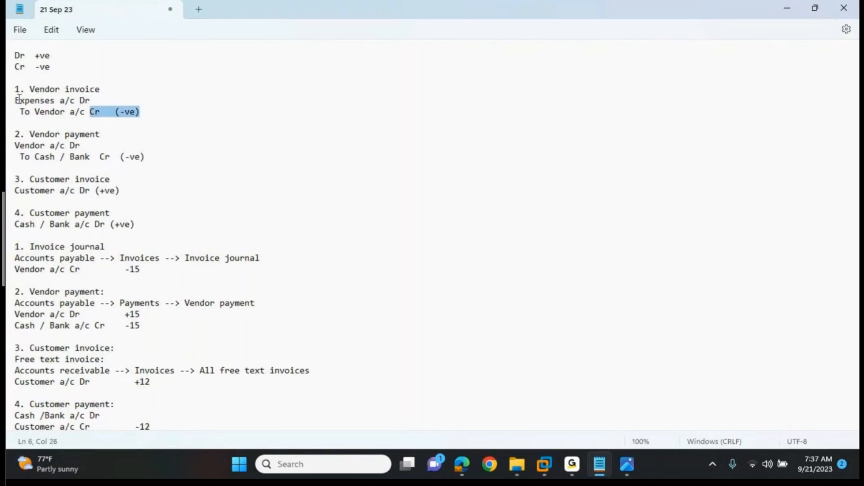
left_click_drag(17, 100, 88, 111)
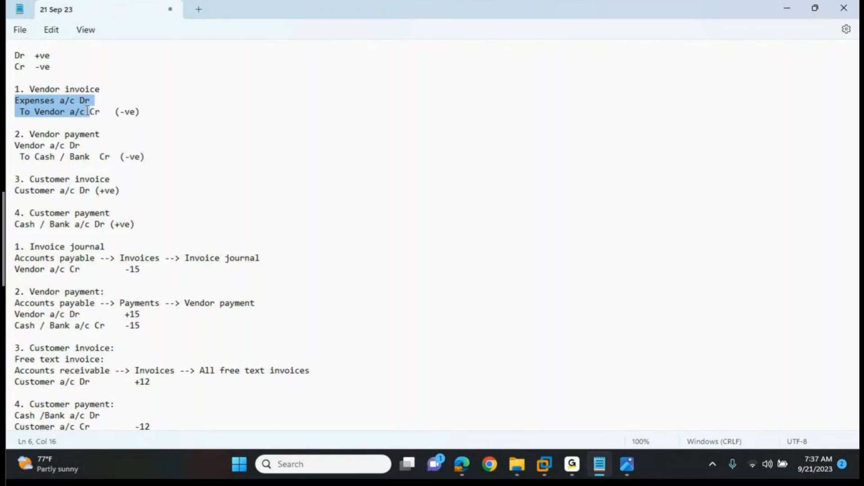
left_click(79, 157)
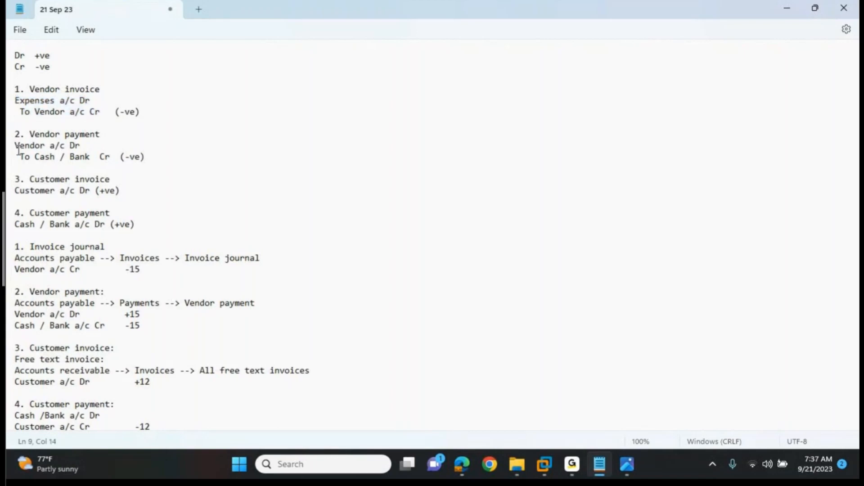
left_click_drag(13, 148, 24, 153)
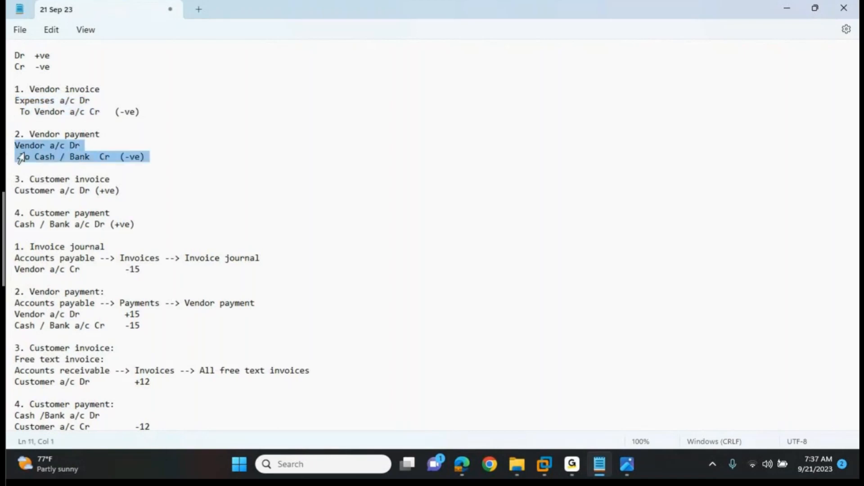
left_click(92, 157)
Step: Add the indented line "To Revenue a/c Cr" below "Customer a/c Dr (+ve)" in the customer invoice entry
left_click(121, 186)
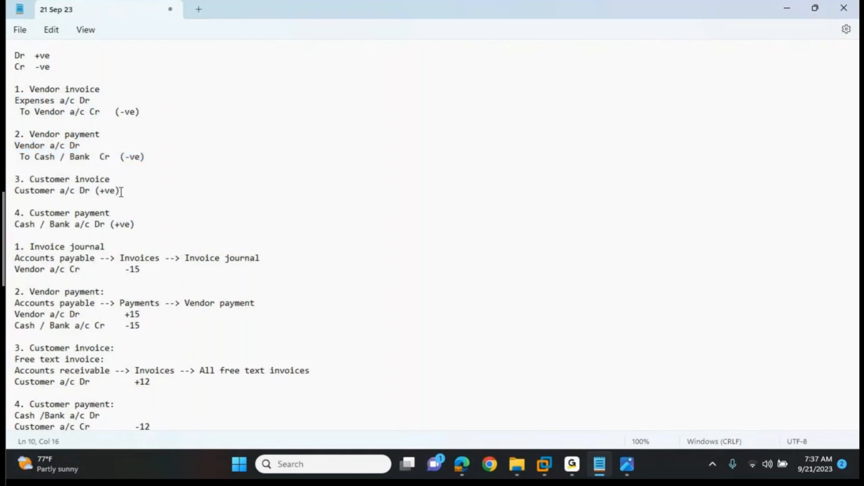
key("Return")
type("To Revenue a/c Cr")
key("Left")
key("Left")
key("Left")
key("Left")
key("Left")
key("Left")
key("Home")
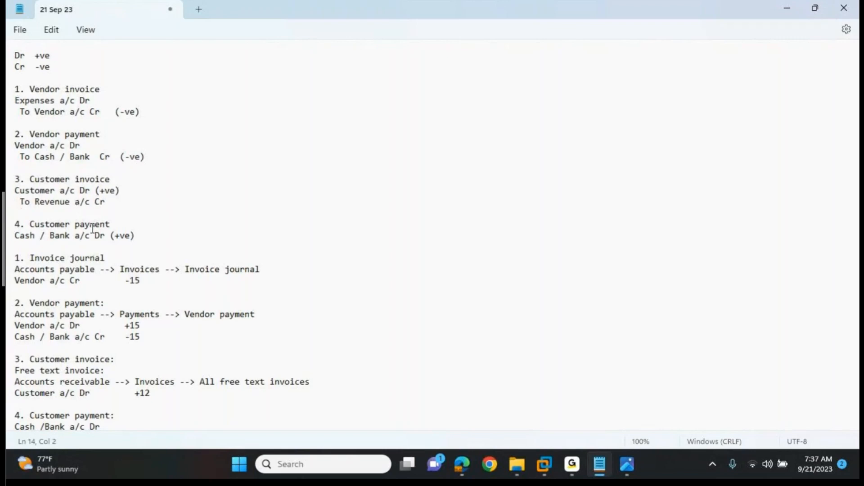
Step: Add the indented line "To Customer a/c Cr" below the customer payment's Cash / Bank debit line and save the notes
left_click(136, 236)
key("Return")
type("to")
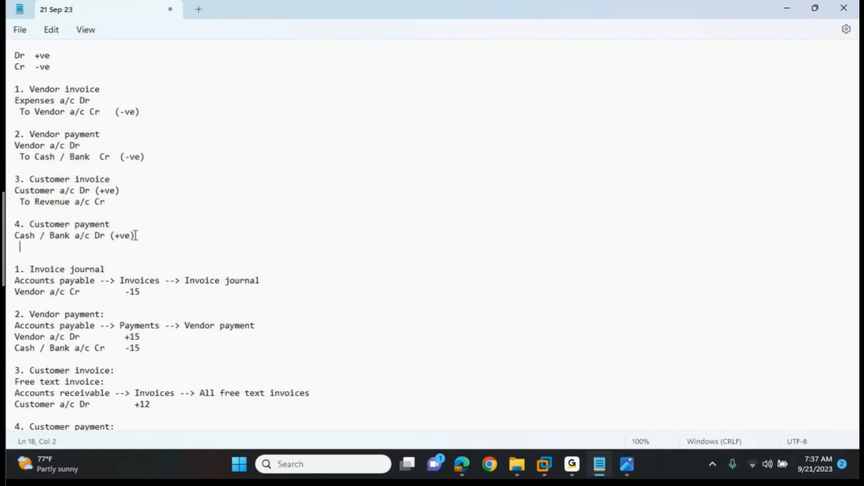
key("BackSpace")
key("BackSpace")
type("To Customer a/c Cr")
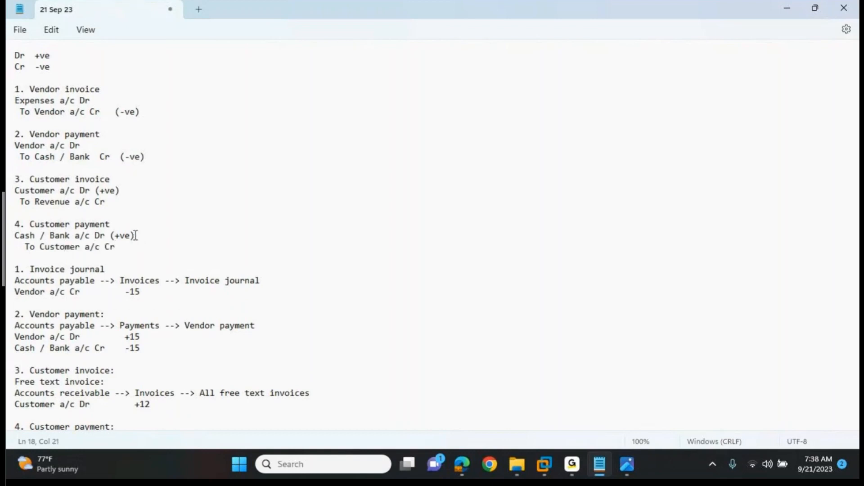
key("ctrl+s")
Step: Review the four double entries from vendor invoice through customer payment
double_click(109, 246)
left_click_drag(109, 245, 6, 88)
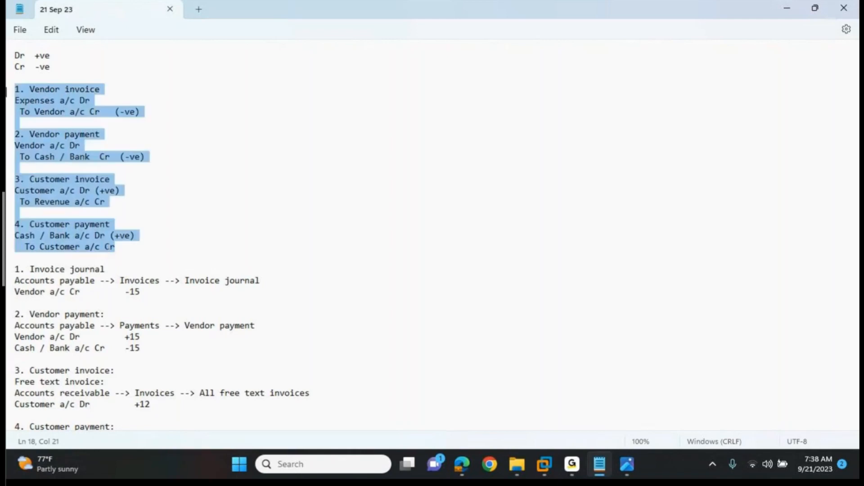
key("alt+Tab")
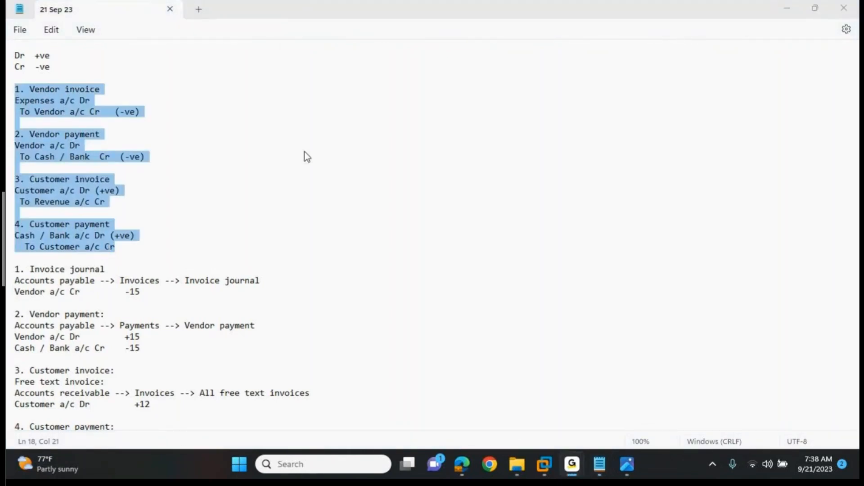
key("alt+Tab")
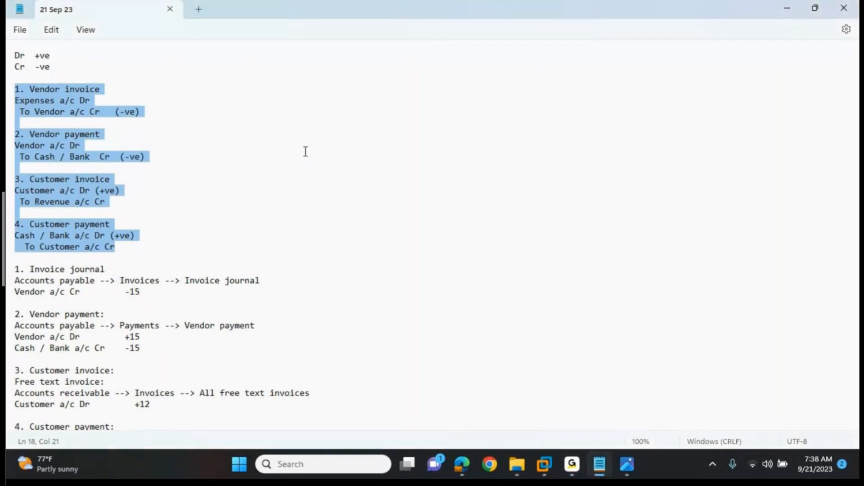
Step: Change the heading "4. Customer payment" to "4. Customer Receipt (payment)", save the notes and bring up the open windows
left_click(120, 223)
key("Left")
key("Left")
key("Left")
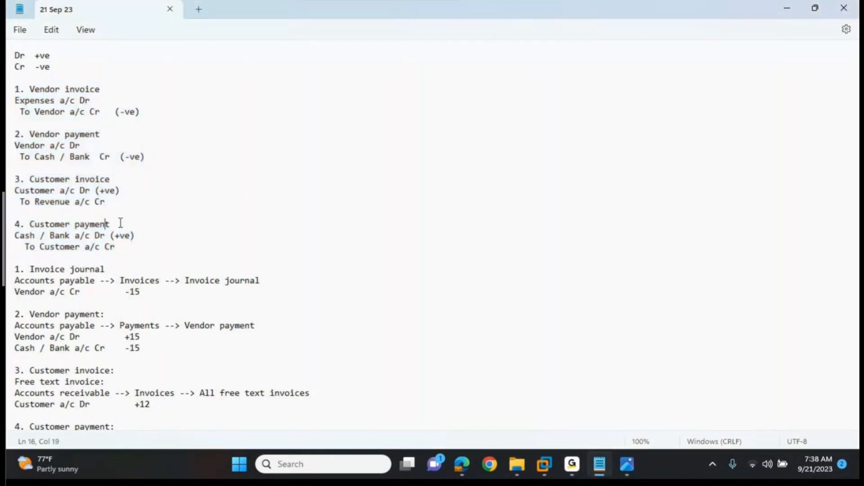
key("Left")
key("Left")
key("Left")
key("Left")
key("Left")
type("Receipt (")
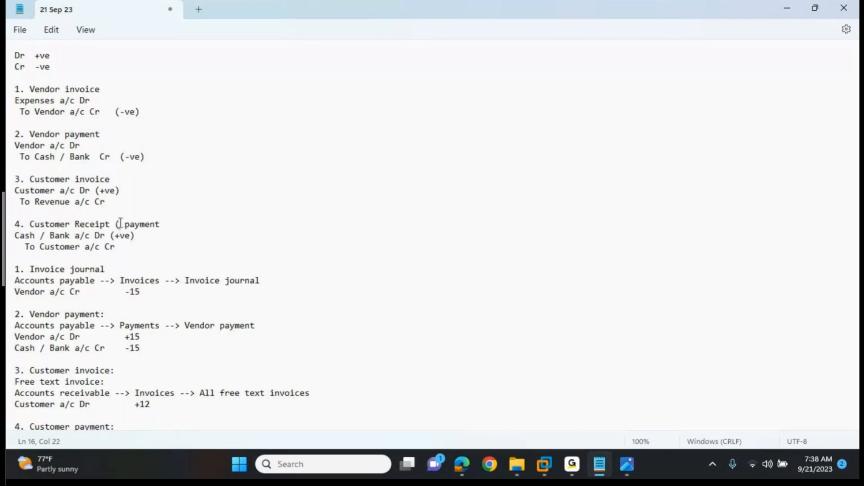
key("BackSpace")
key("Right")
key("Right")
key("Right")
key("Right")
key("Right")
key("Right")
key("Right")
type(")")
key("ctrl+s")
key("alt+Tab")
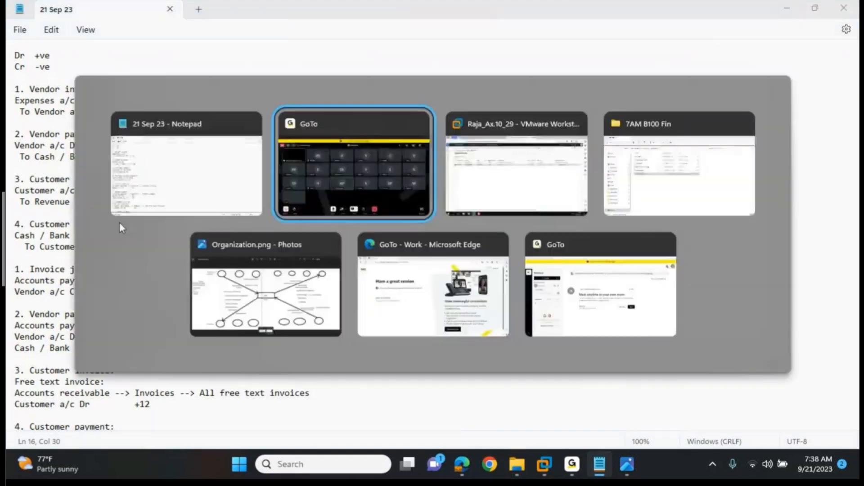